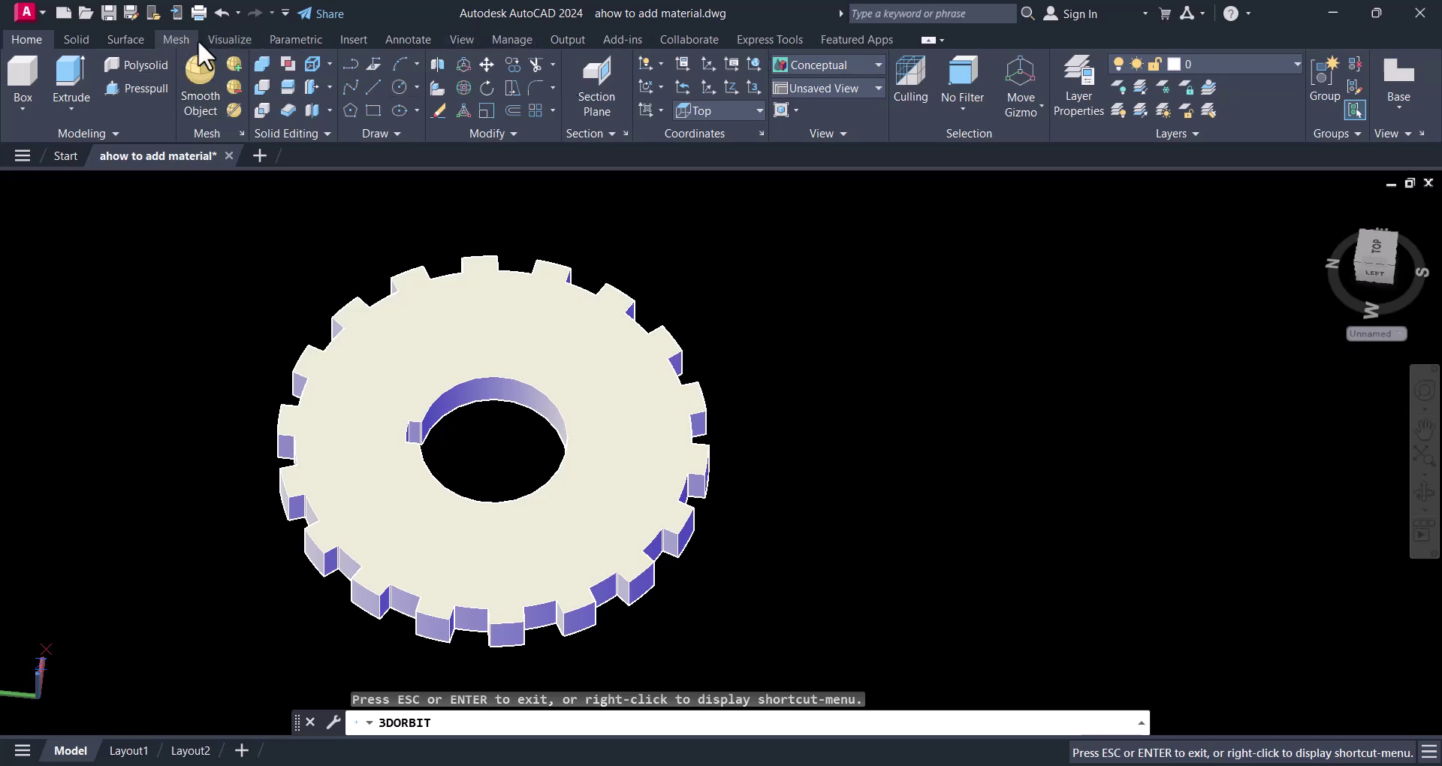
Step: Switch the ribbon to the Visualize tab to show the lighting, materials and rendering tools
click(228, 39)
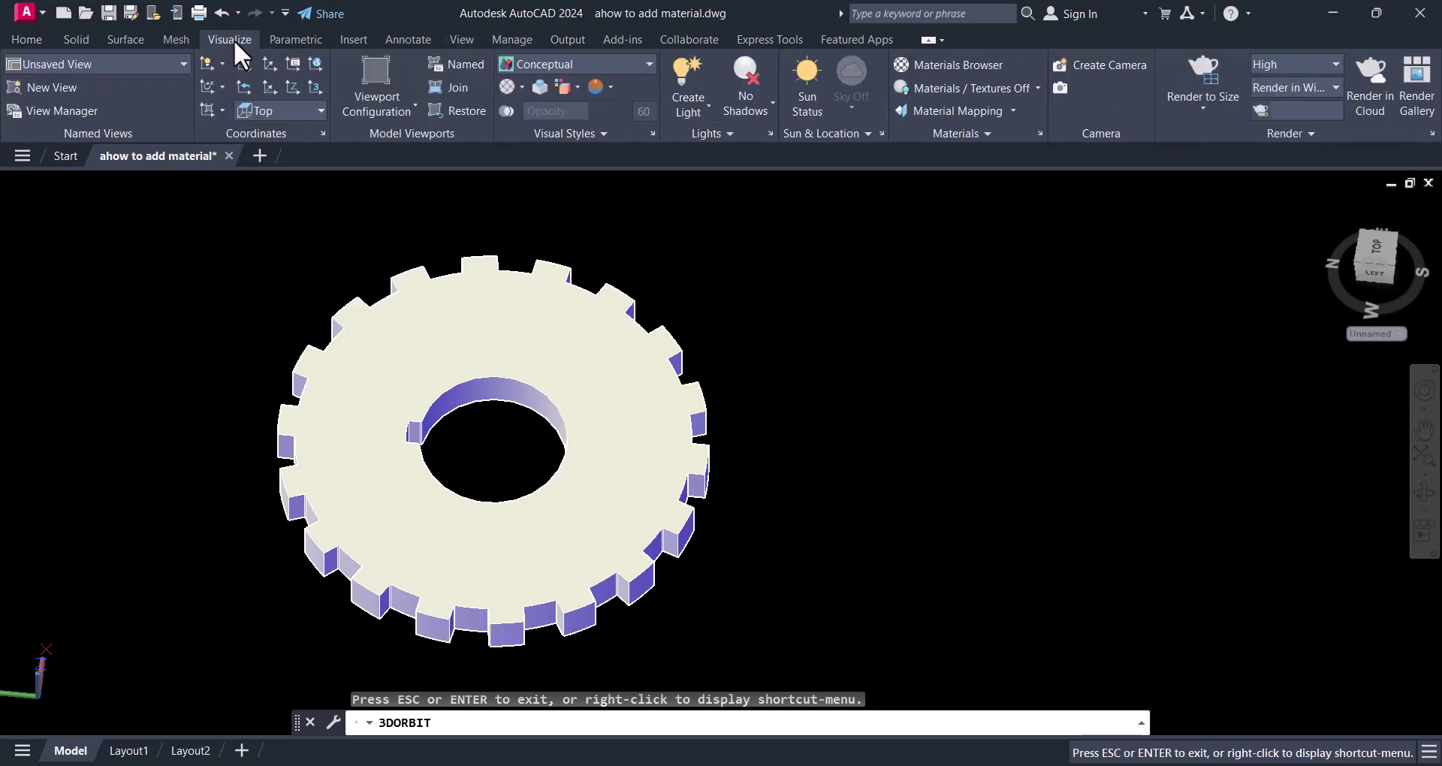
Step: Open the Materials Browser with the Autodesk Library category on Metal, scrolled to Steel and Titanium
click(958, 63)
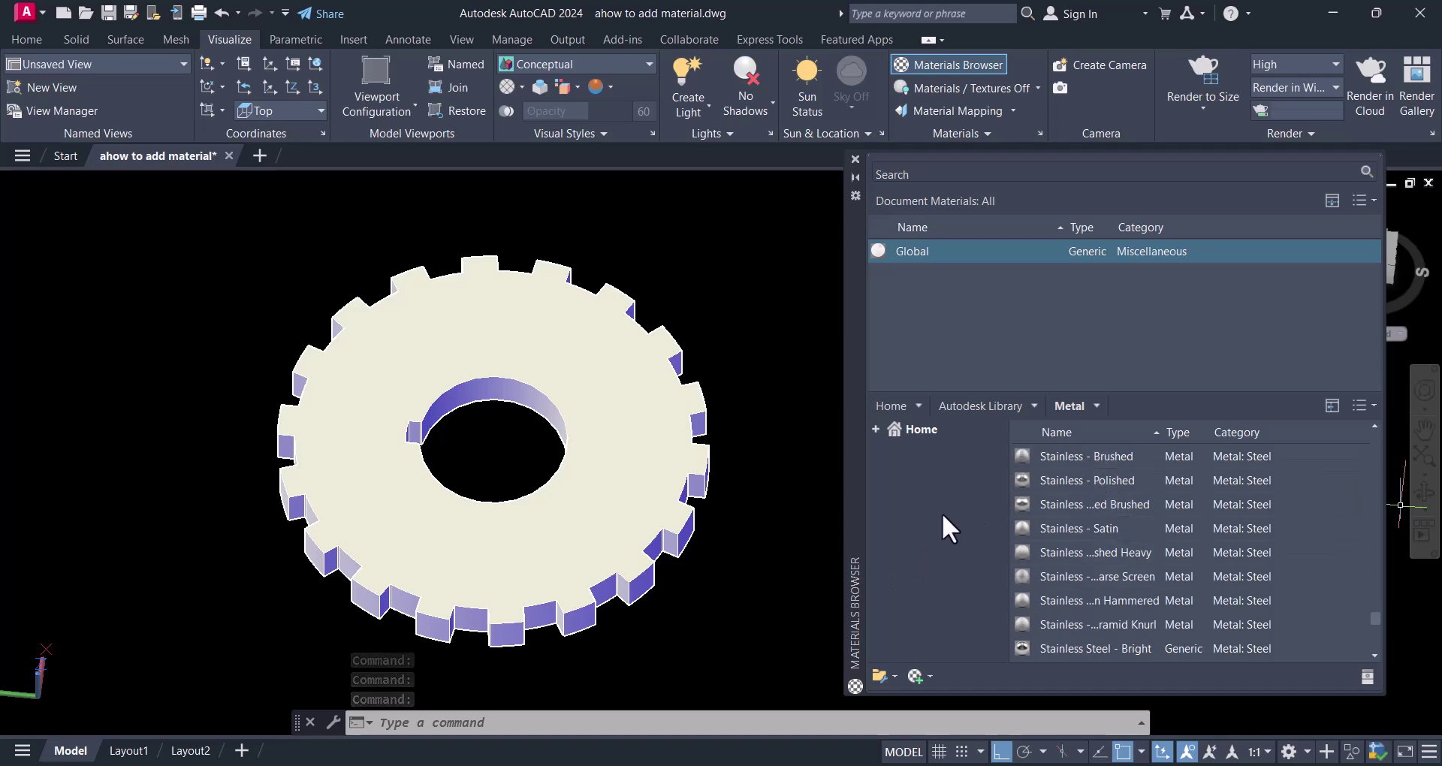
click(1026, 401)
click(1025, 401)
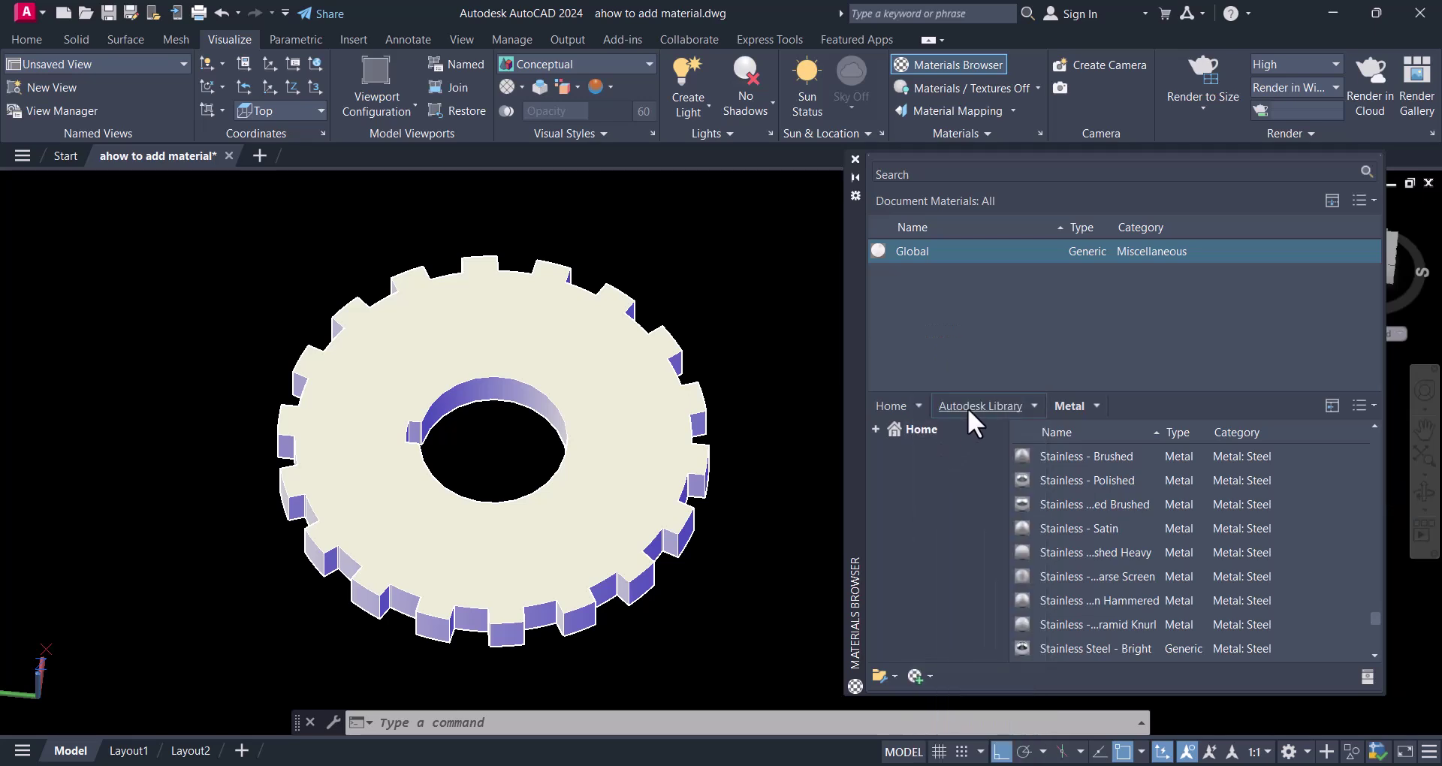
click(1035, 404)
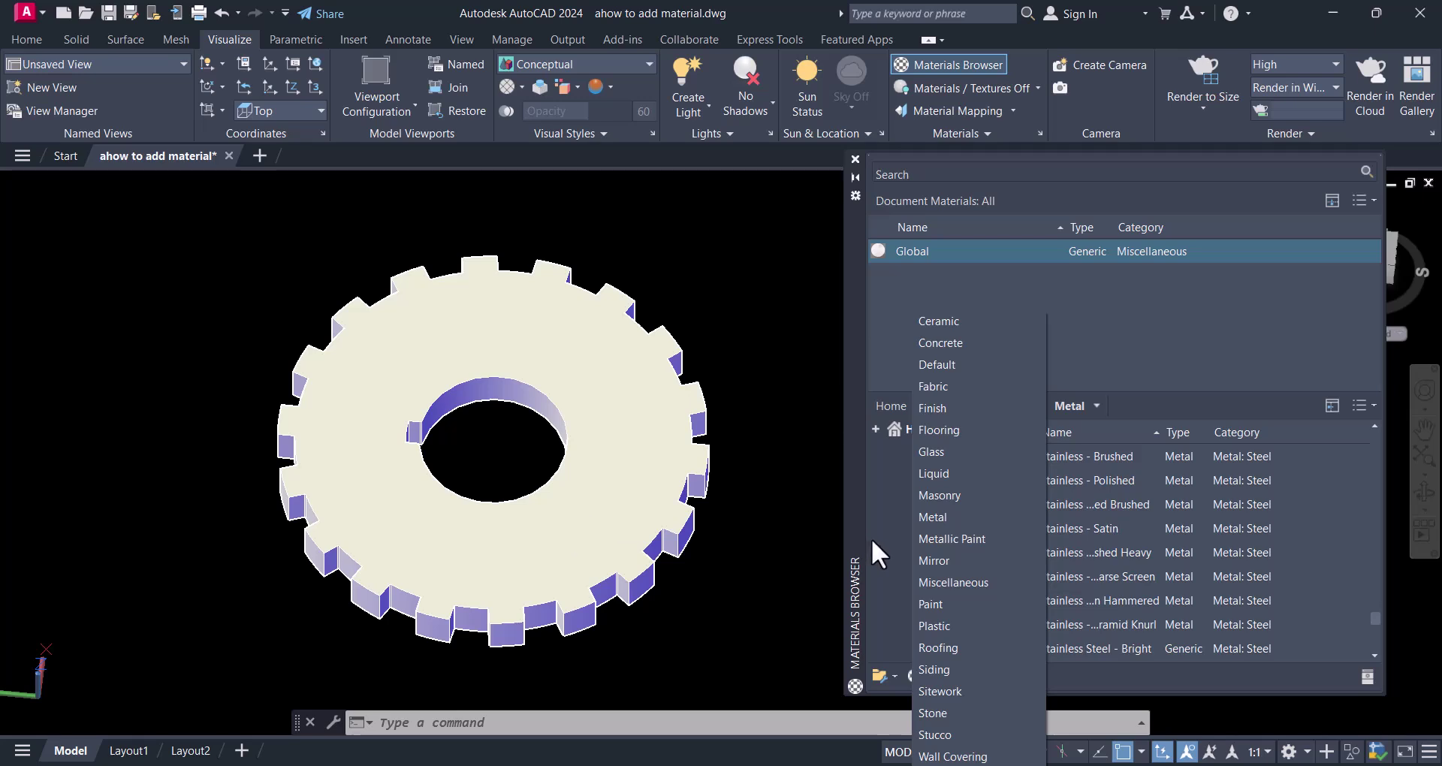
click(941, 516)
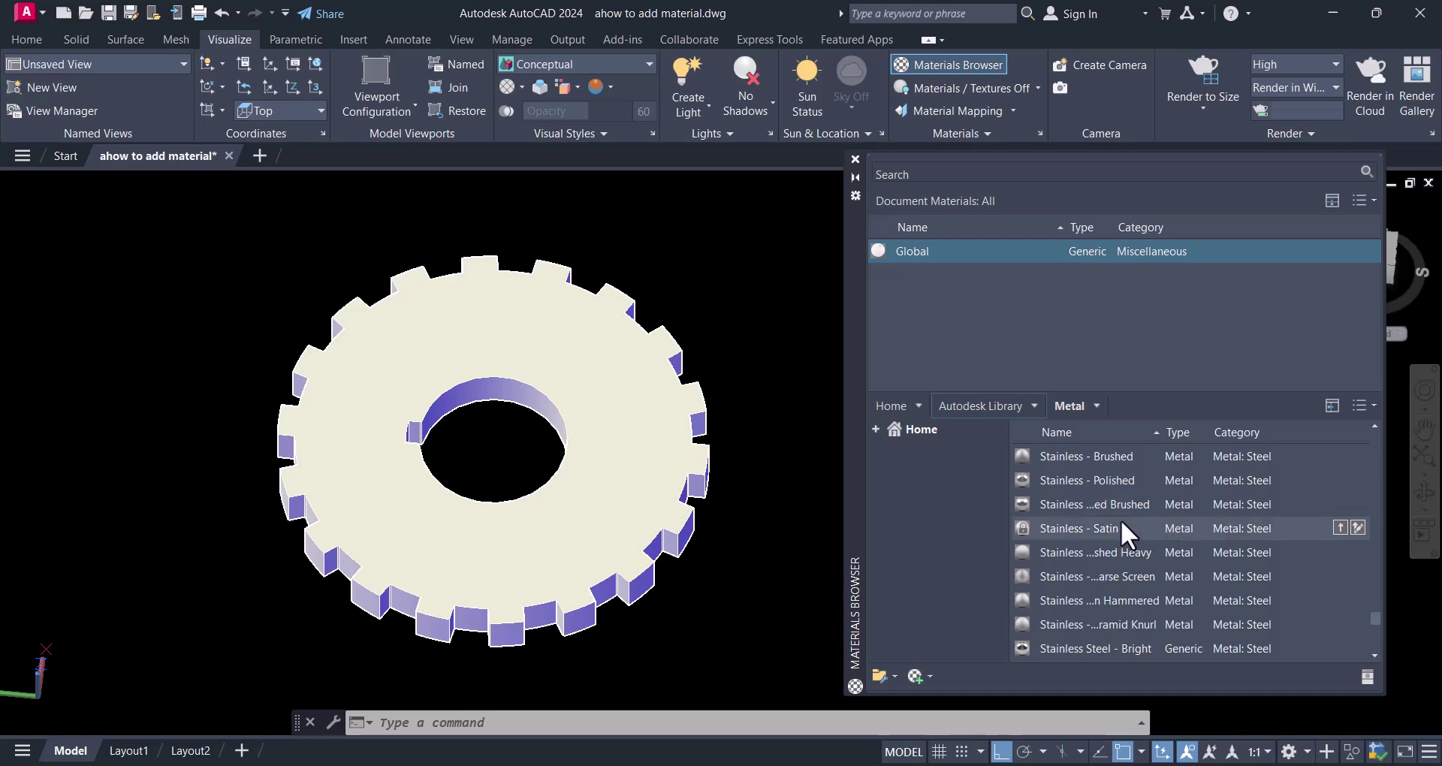
scroll(1119, 572, down, 1)
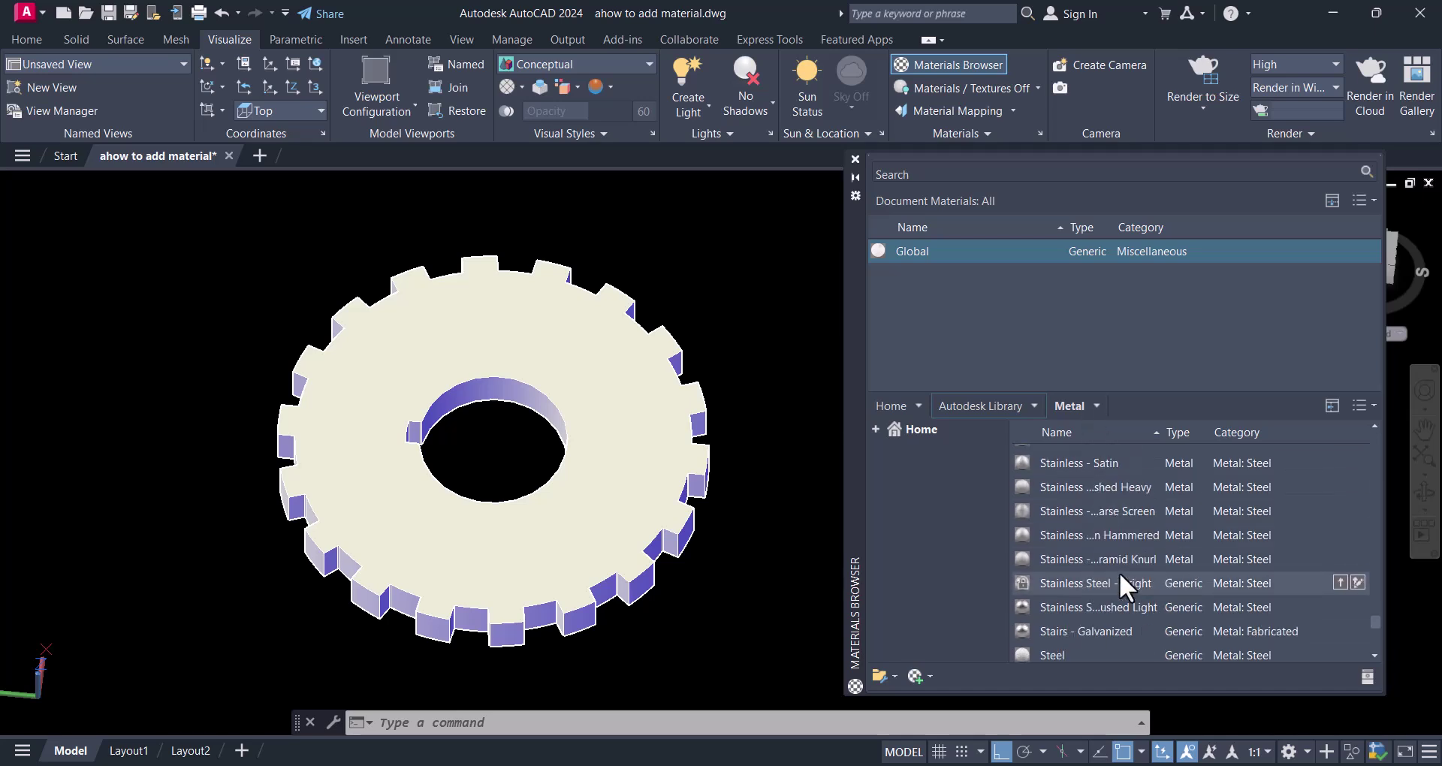
scroll(1119, 572, down, 3)
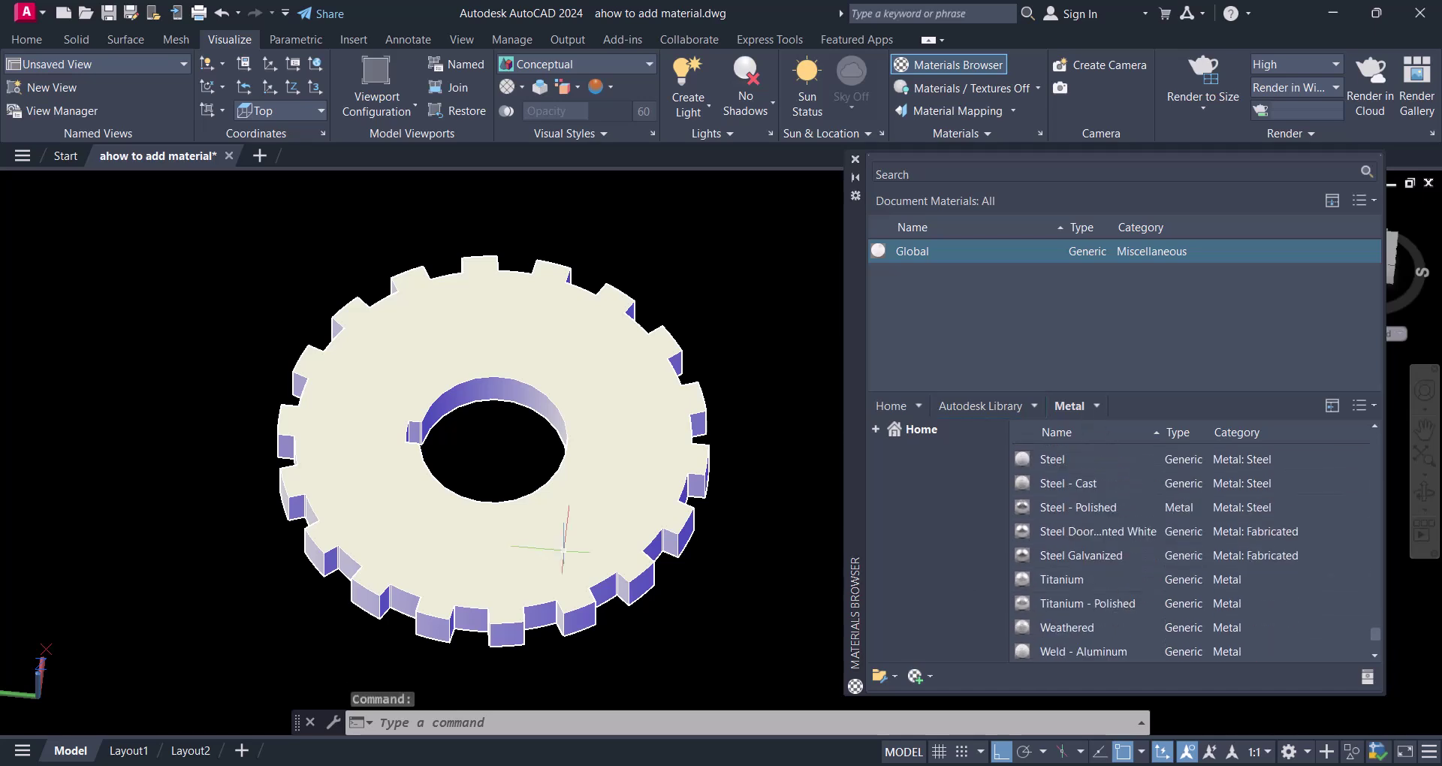
key(Escape)
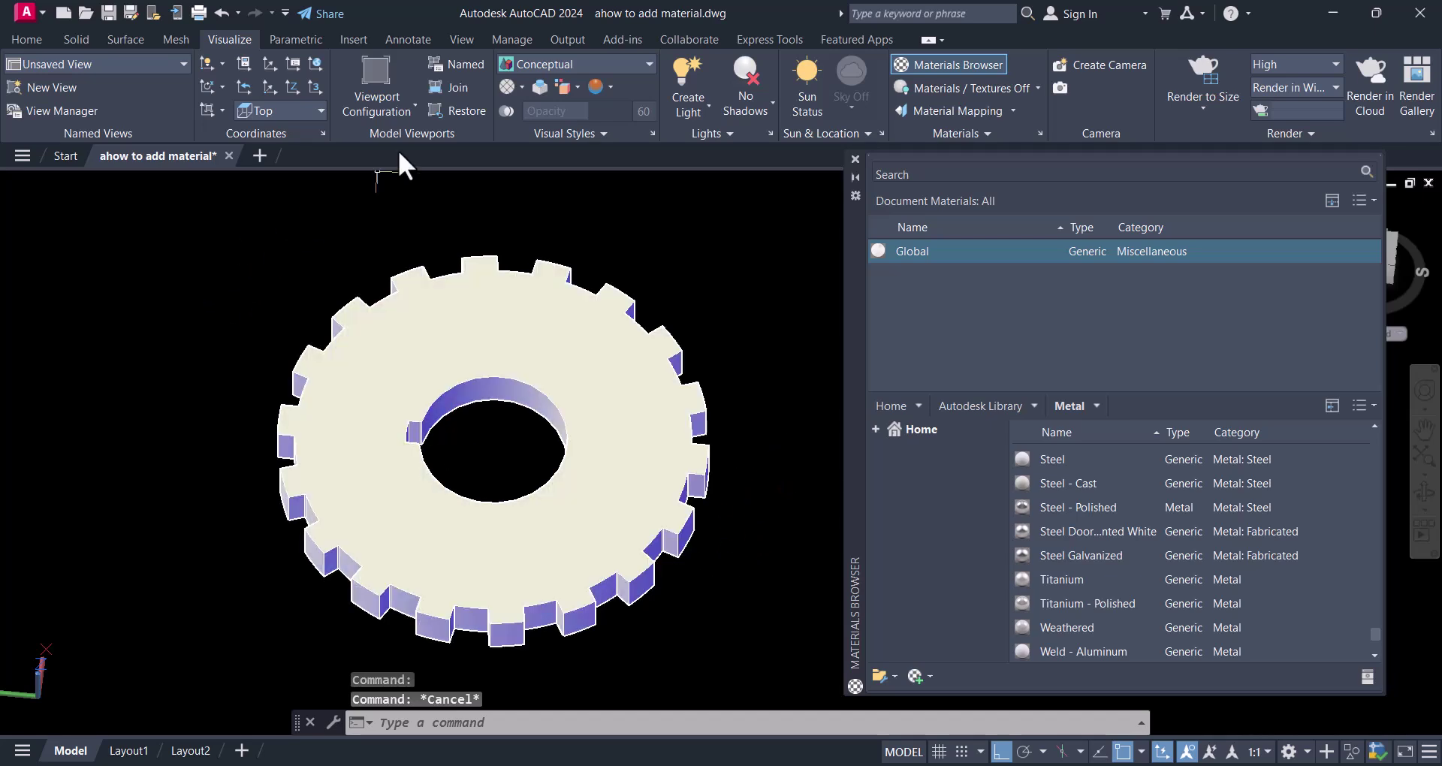
Step: Switch the gear's visual style to Realistic
click(548, 64)
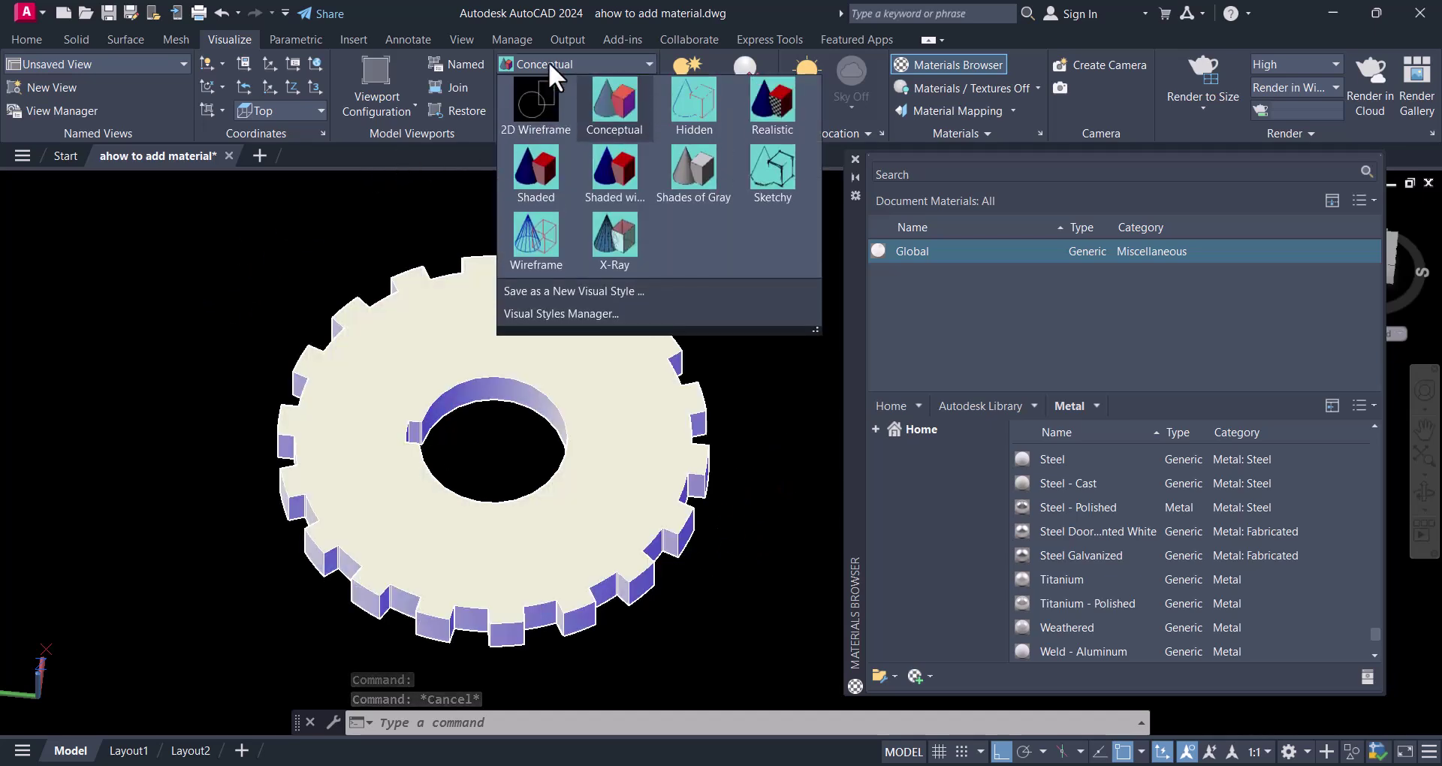
click(776, 101)
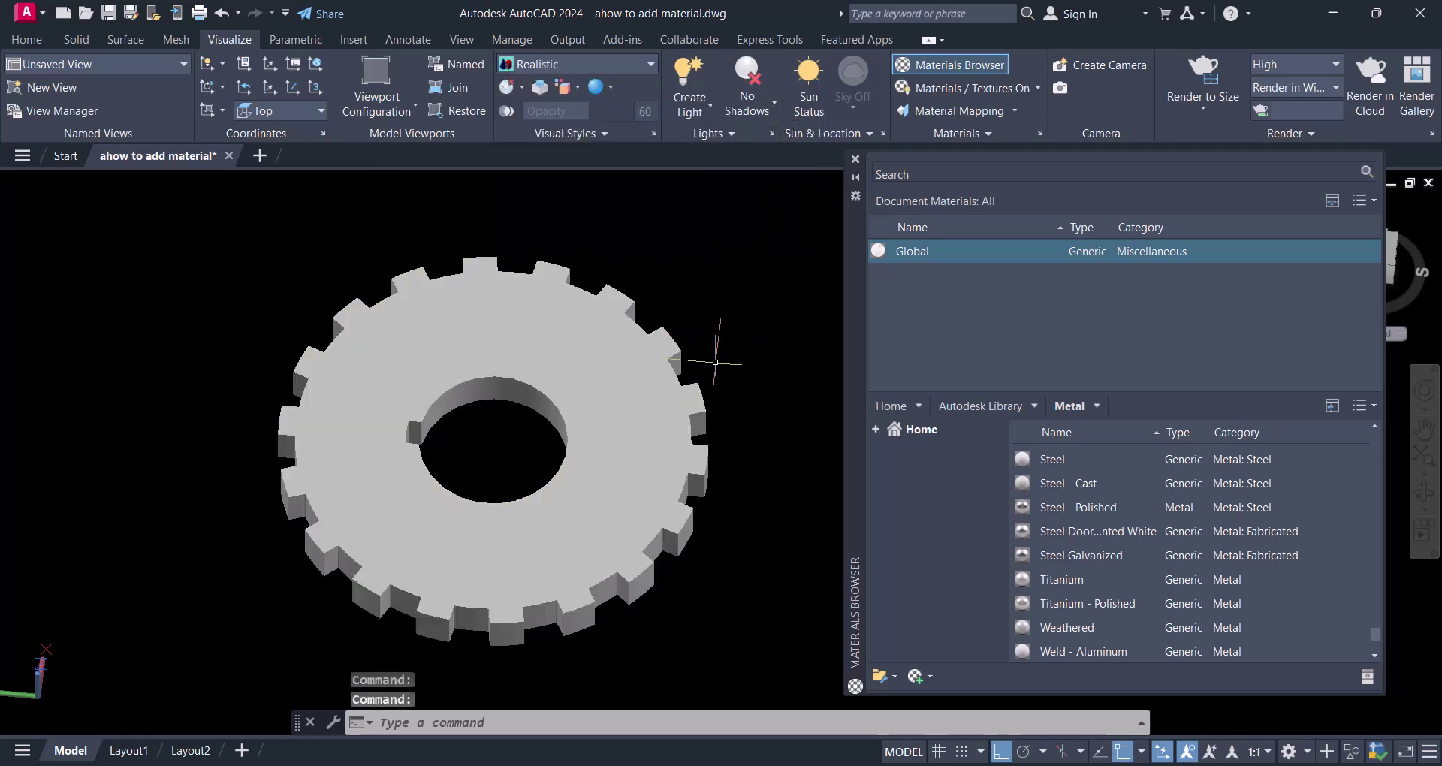
key(Escape)
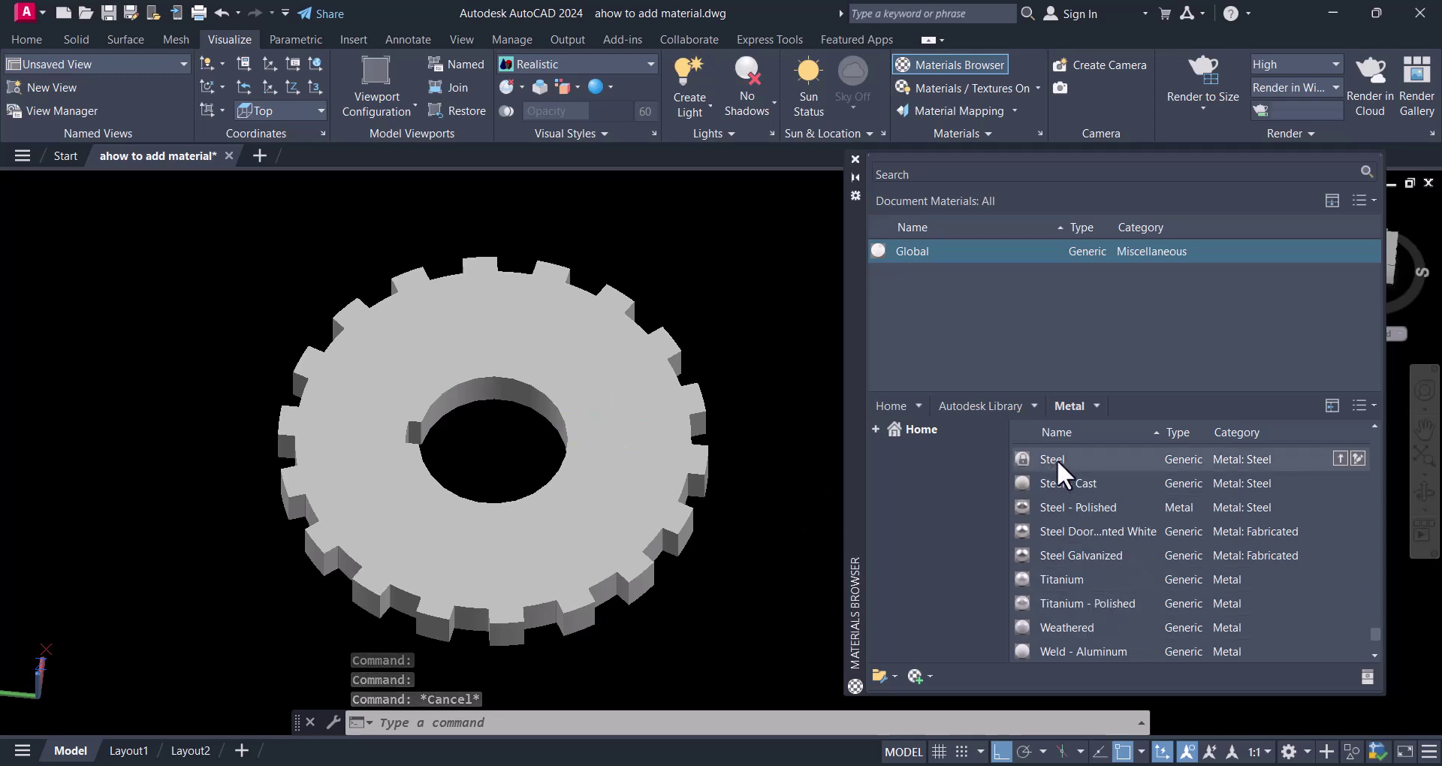
Step: Drag Steel into the drawing's materials, toggle Sun Status, and expand the Render panel
drag(1056, 459, 637, 407)
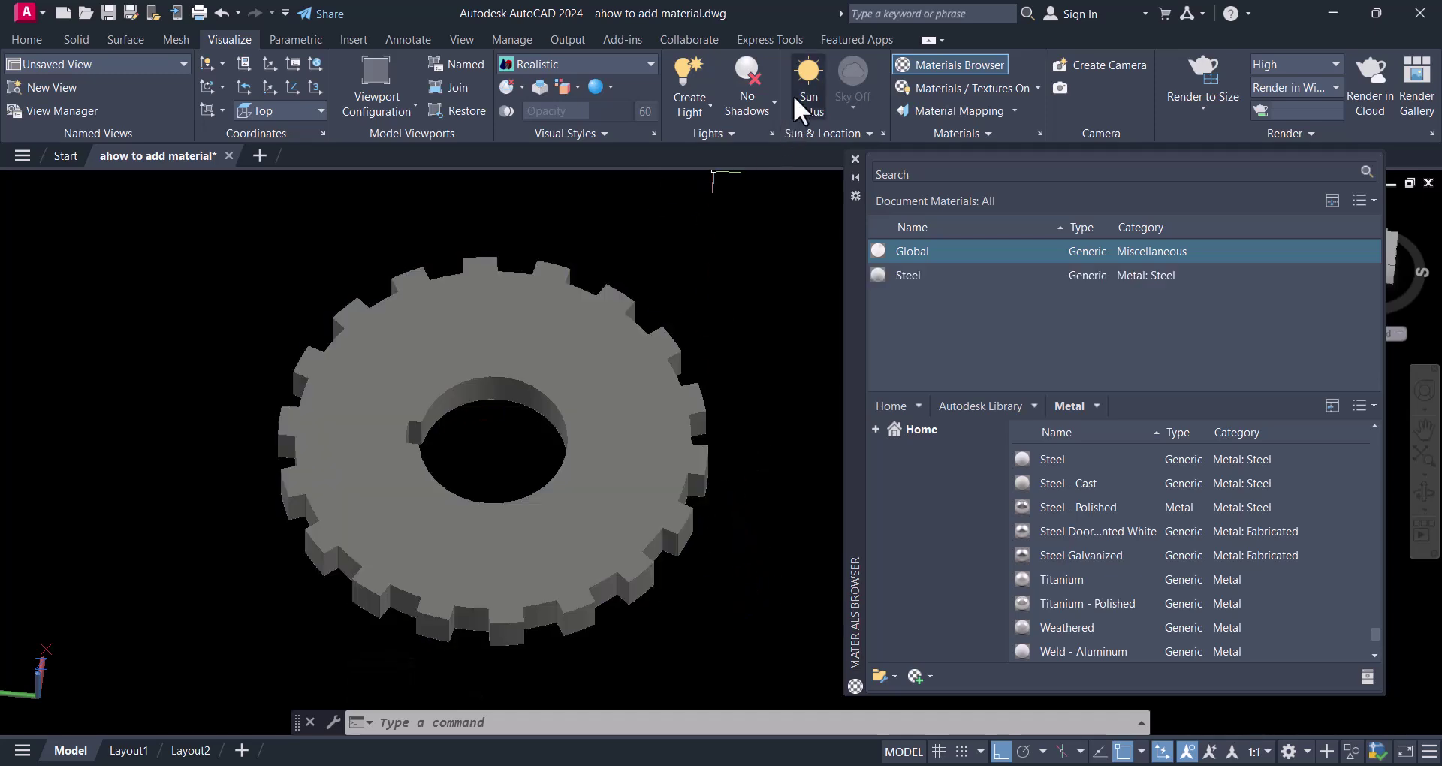
click(805, 73)
click(805, 74)
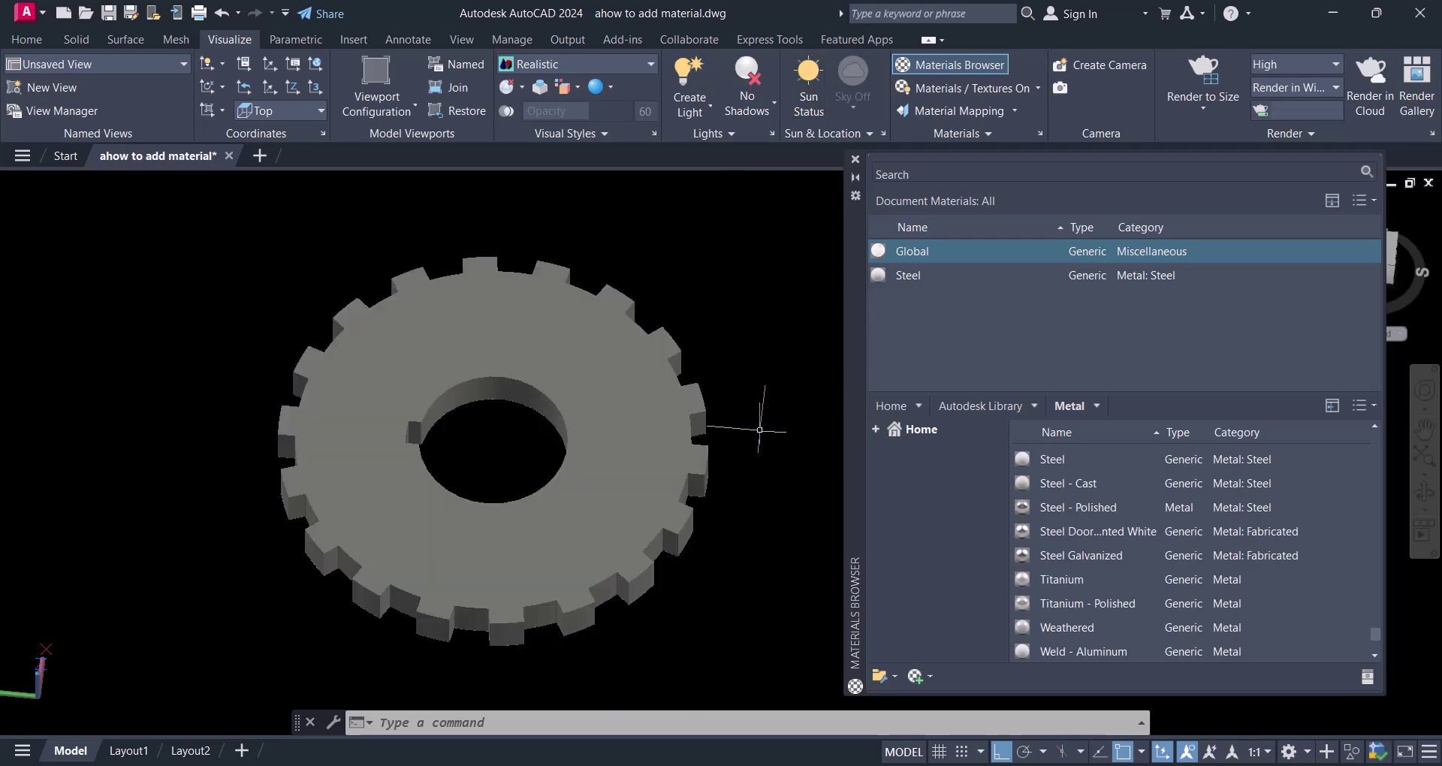
click(1313, 130)
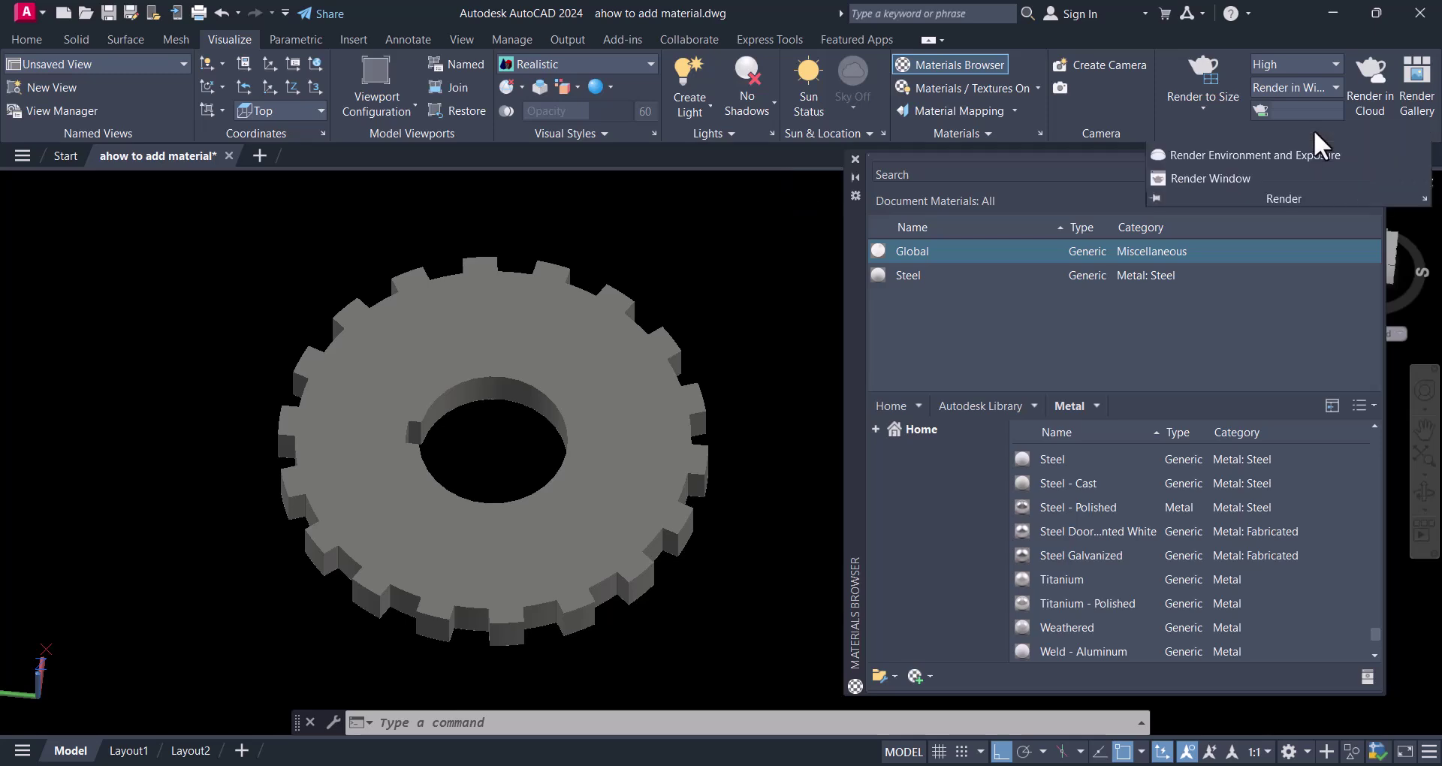
Step: In Render Environment & Exposure, switch the environment on and choose Use Custom Background
click(1204, 154)
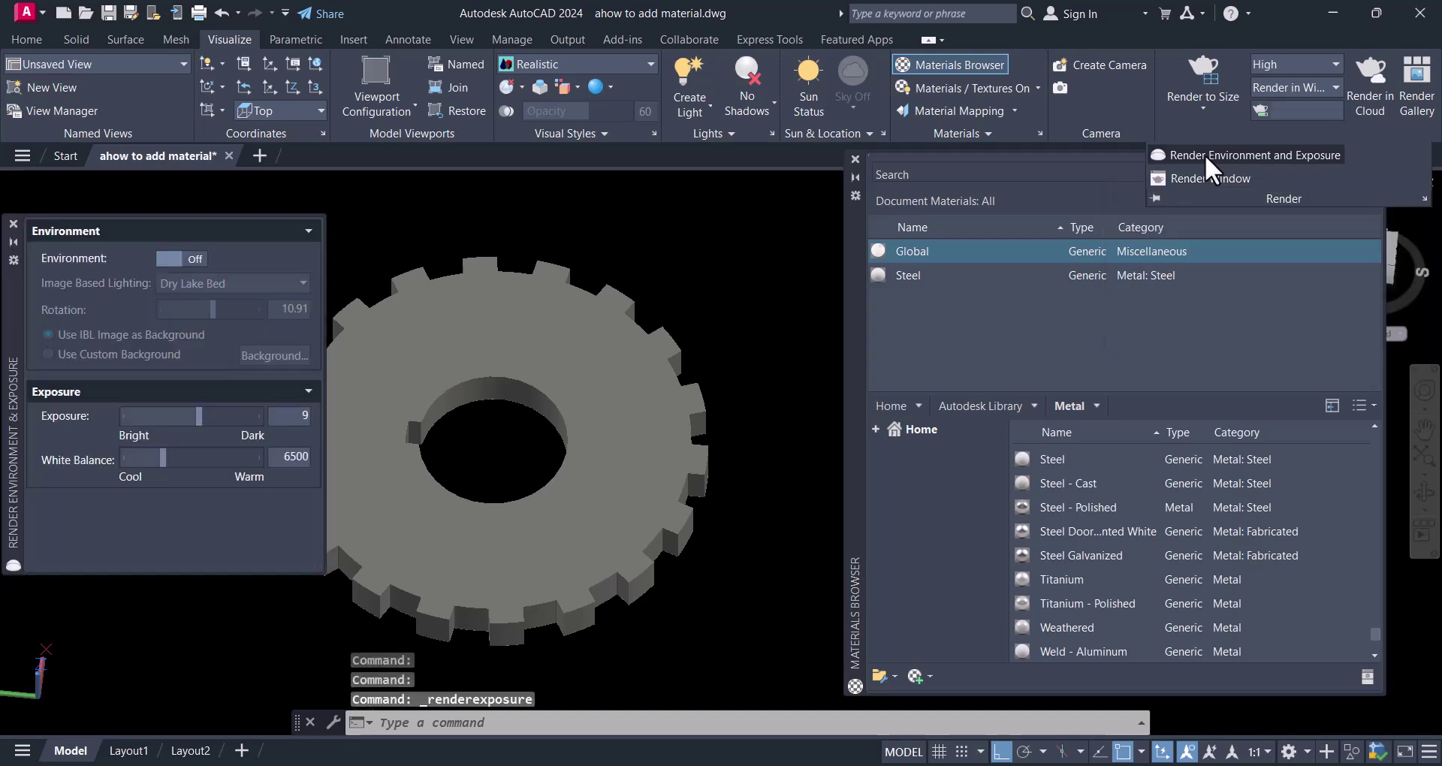
click(188, 255)
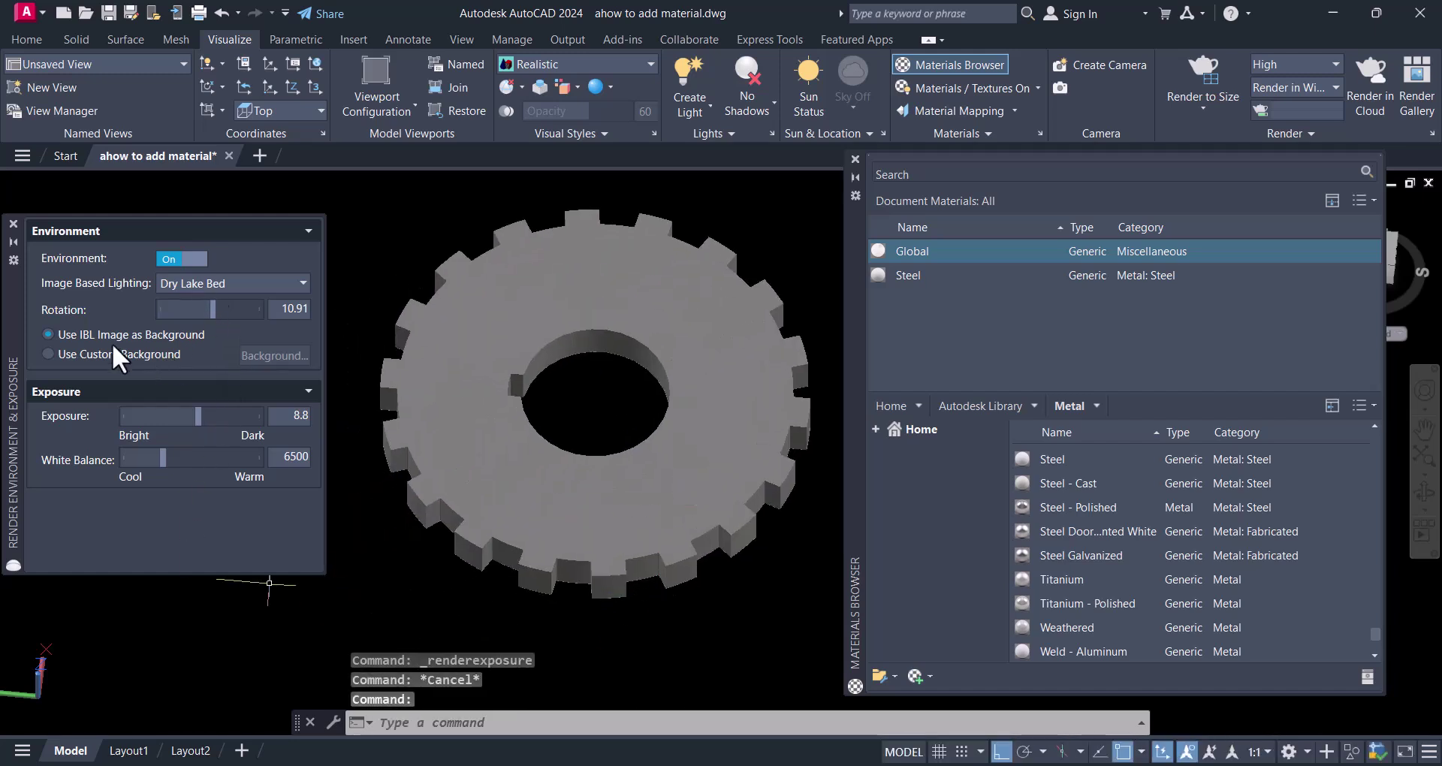
click(63, 353)
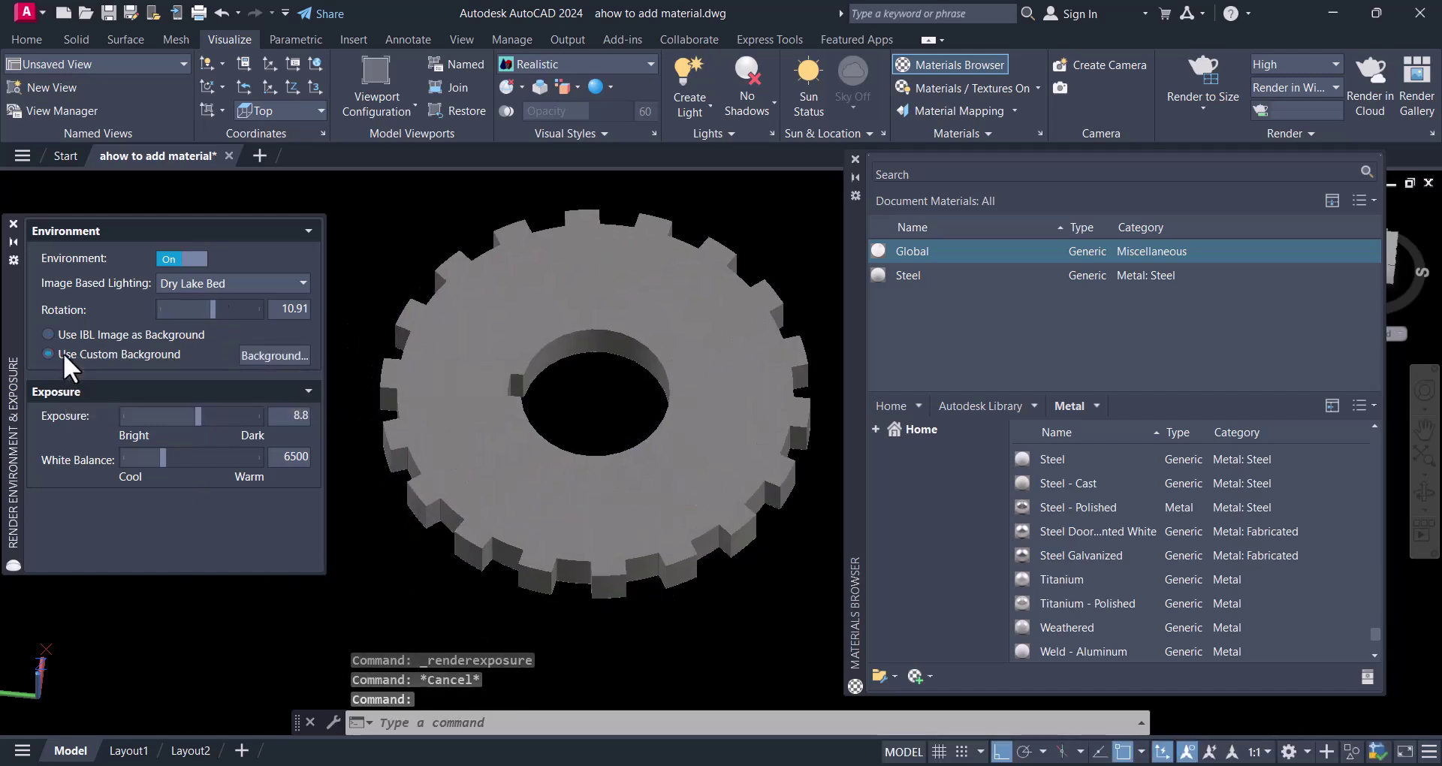
Step: Set the custom background type to Solid with a white colour
click(272, 354)
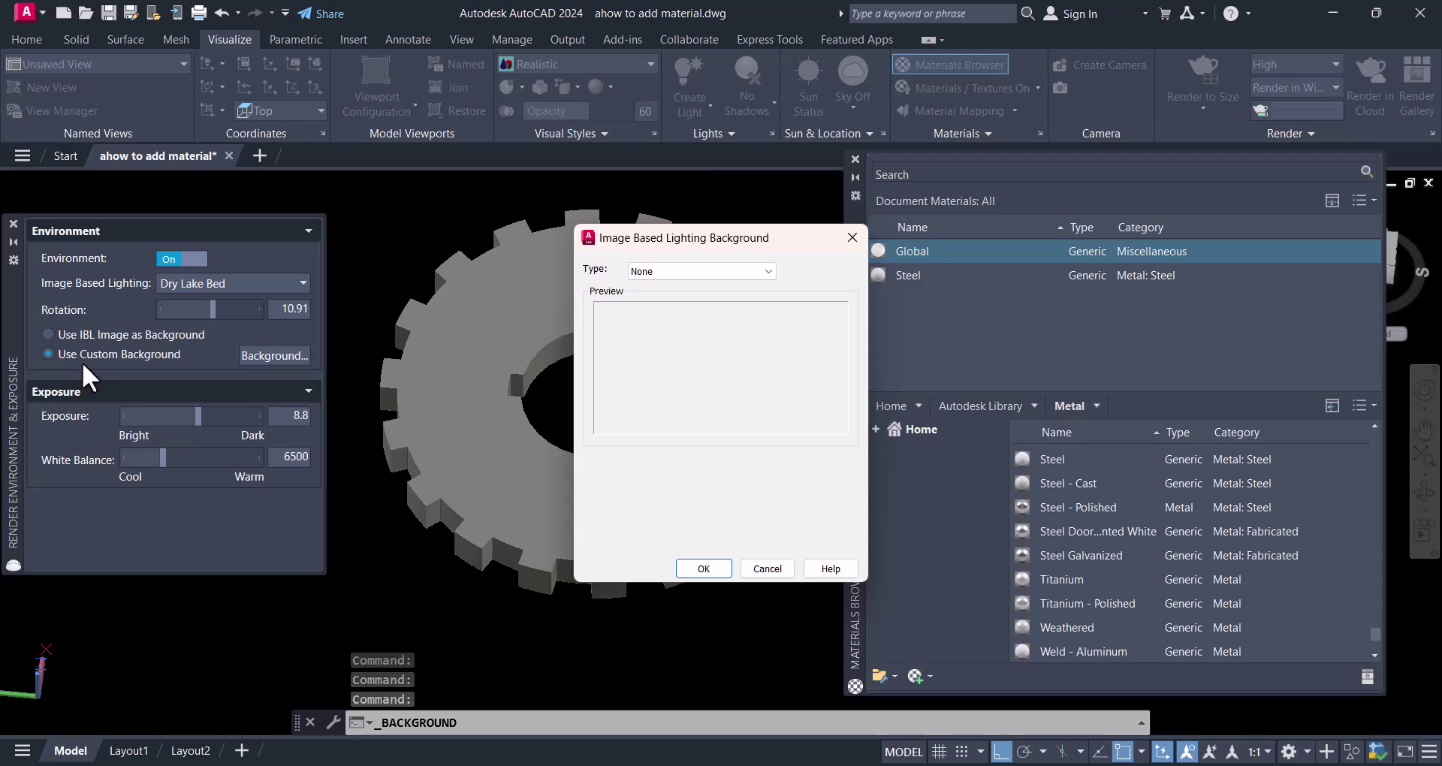
click(668, 271)
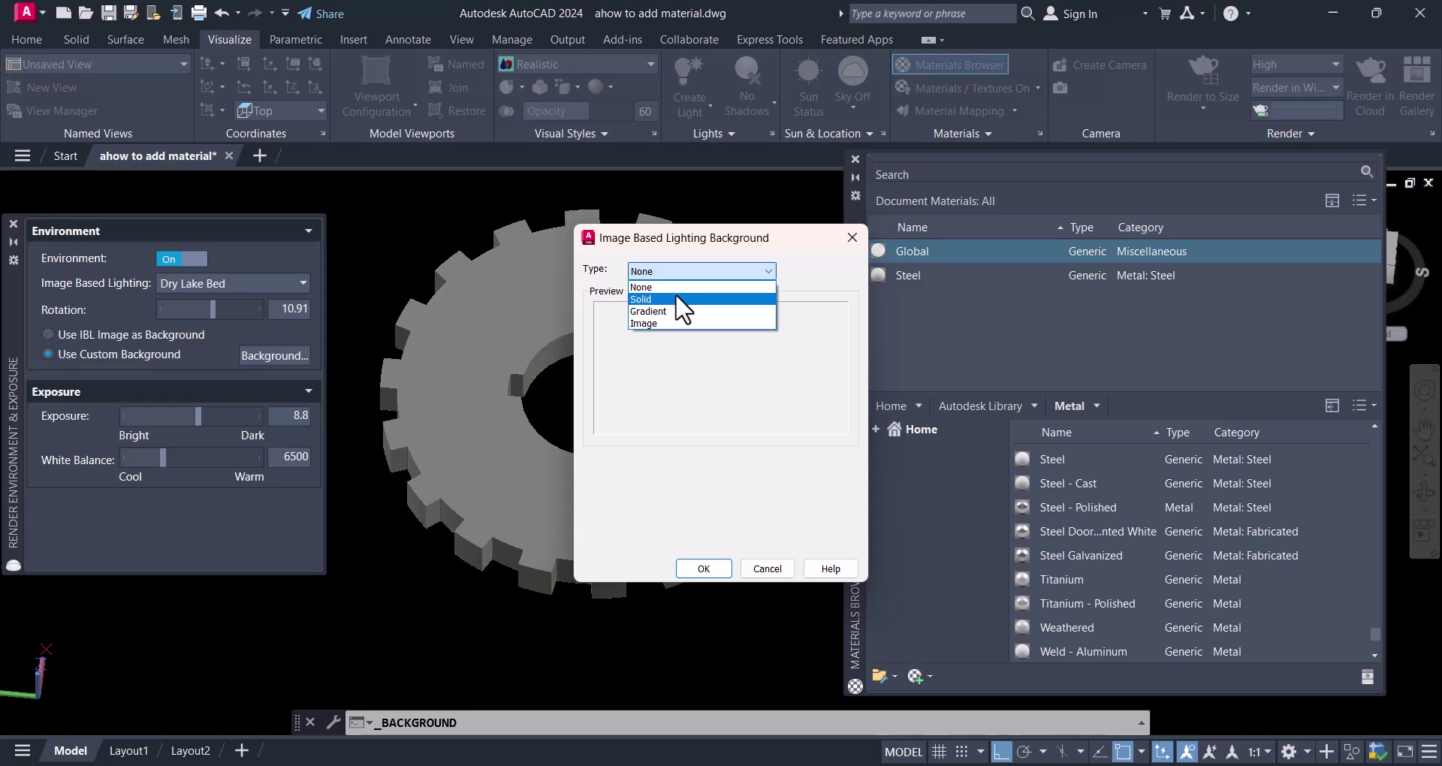
click(661, 298)
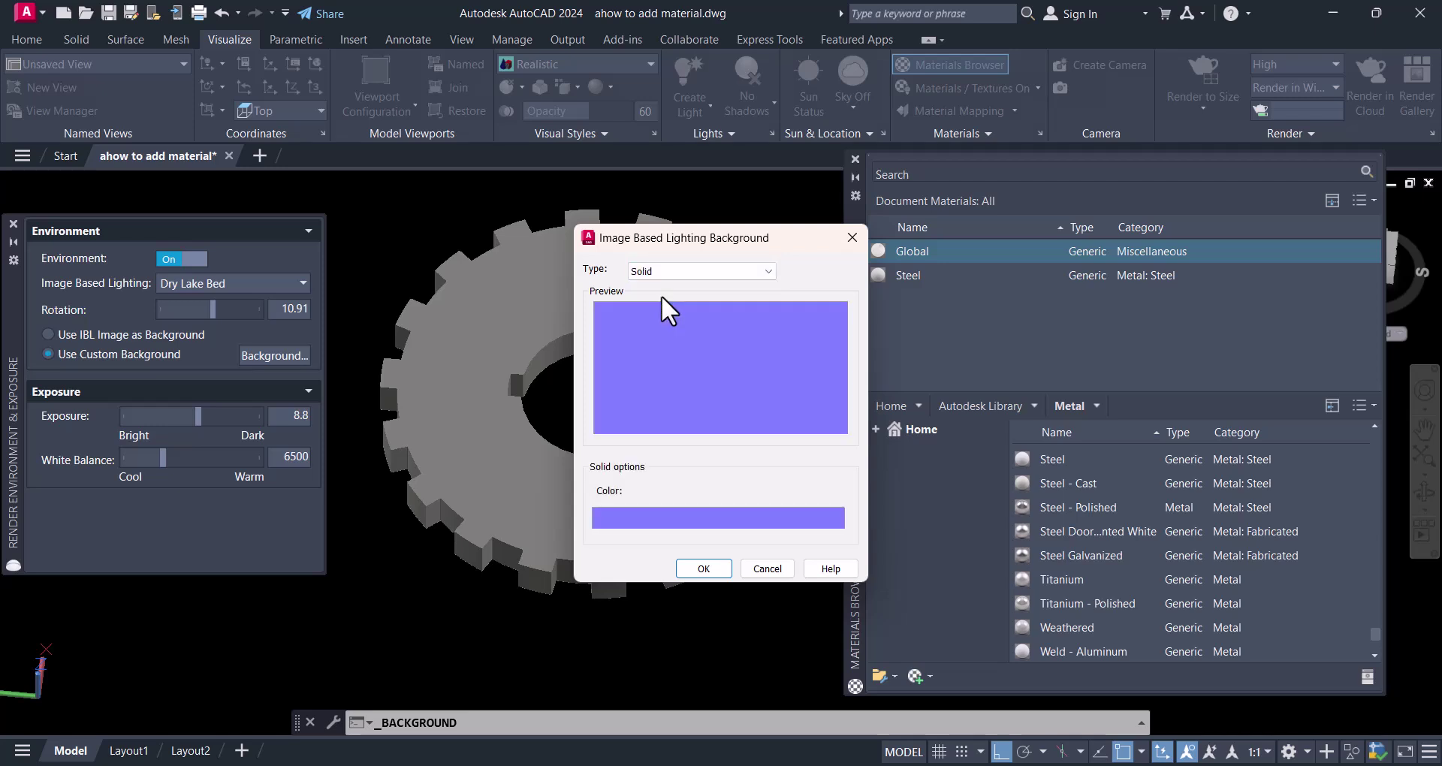
click(653, 518)
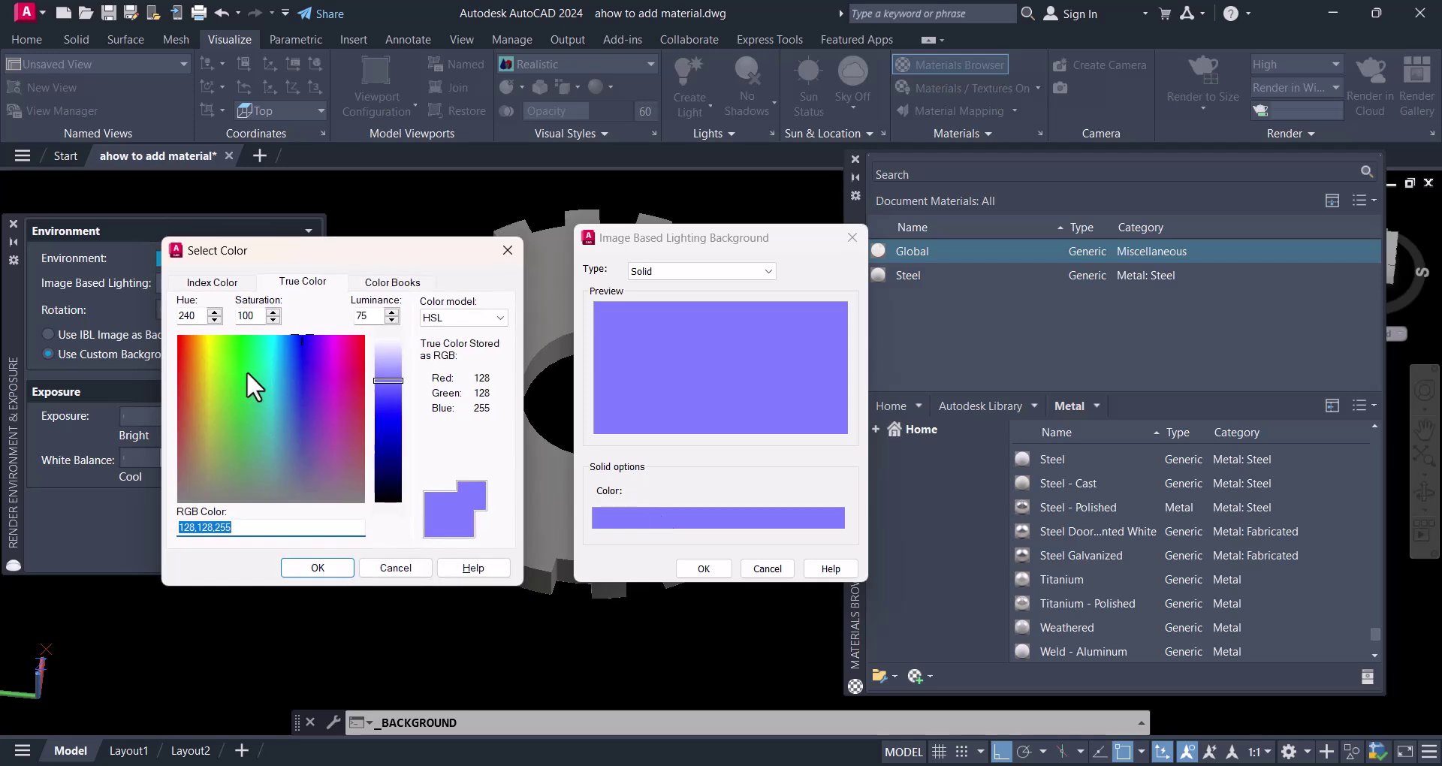
click(211, 283)
click(274, 486)
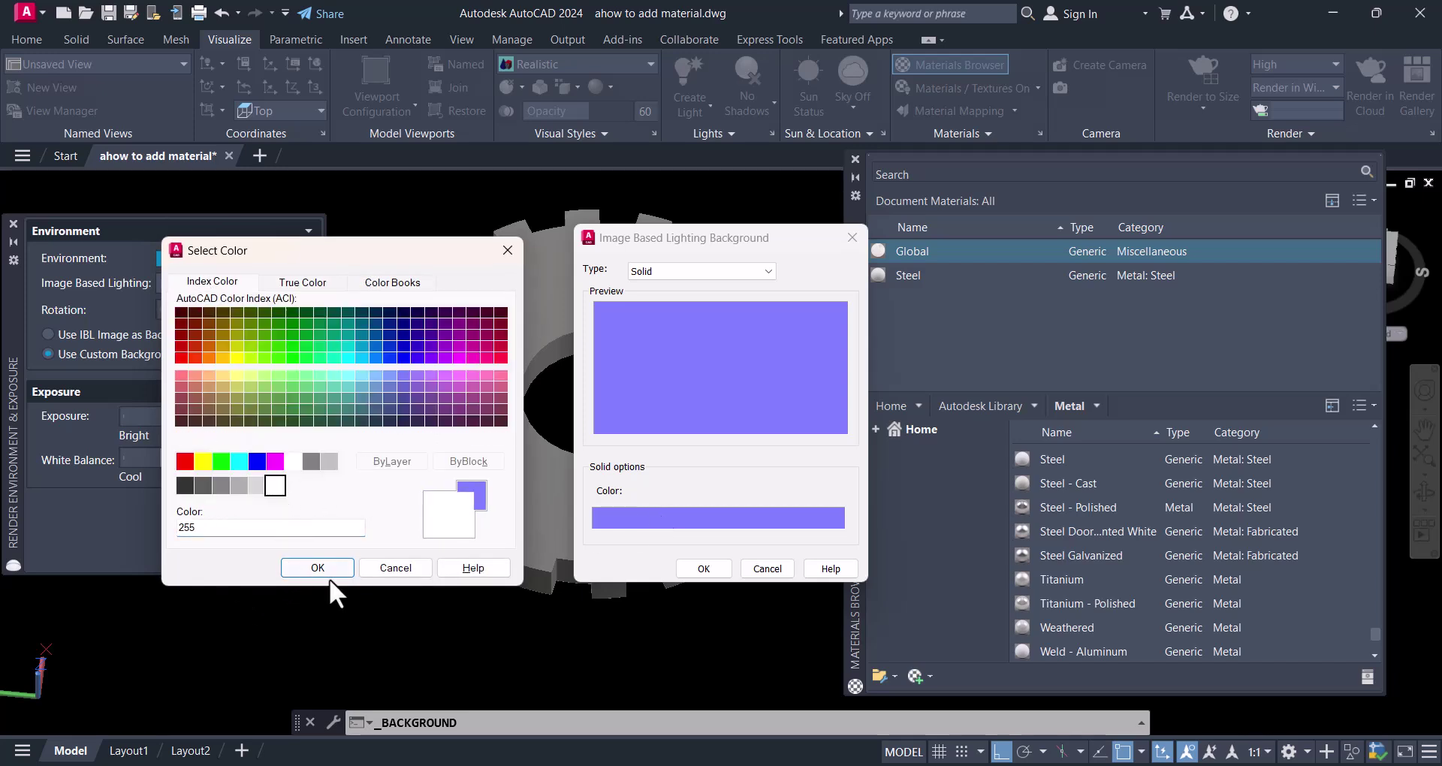
click(319, 567)
click(681, 566)
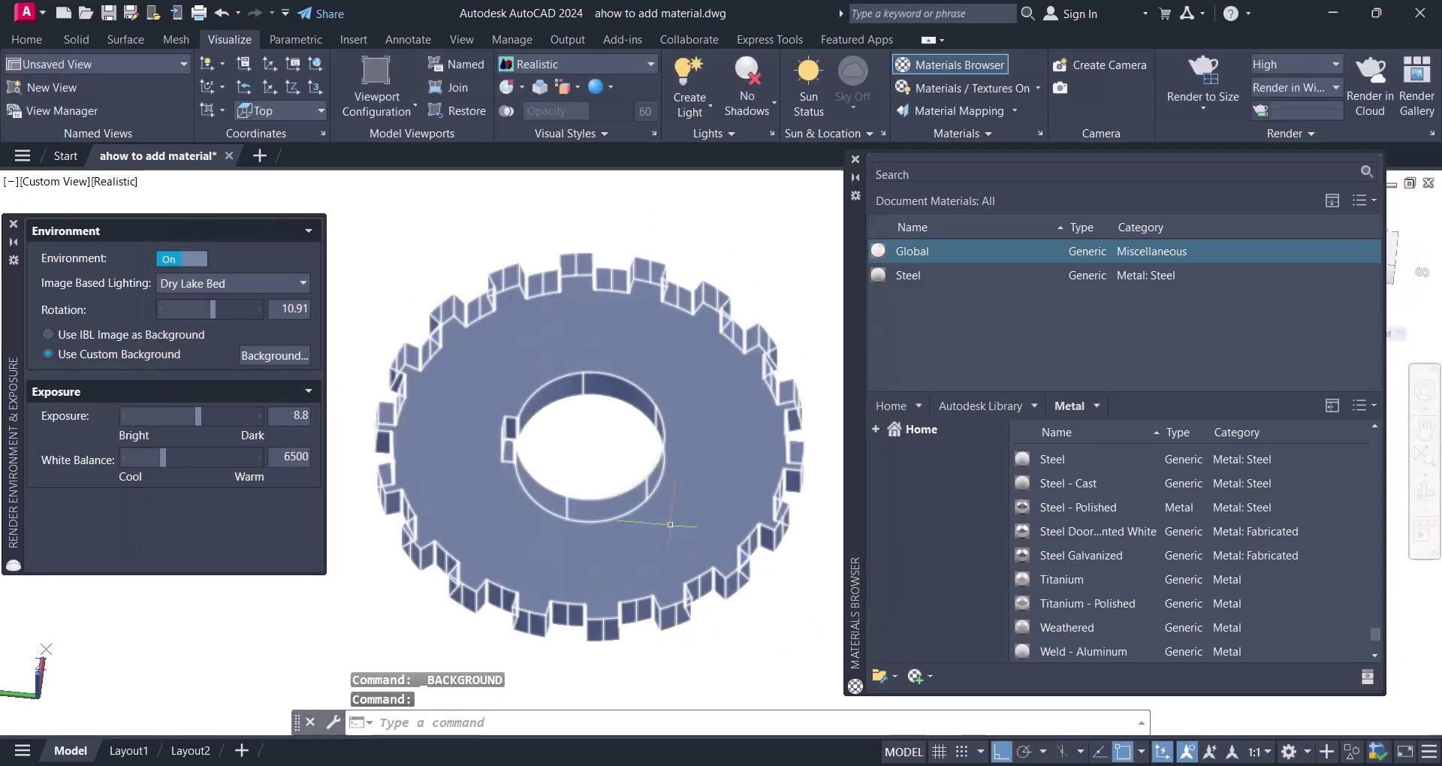
key(Escape)
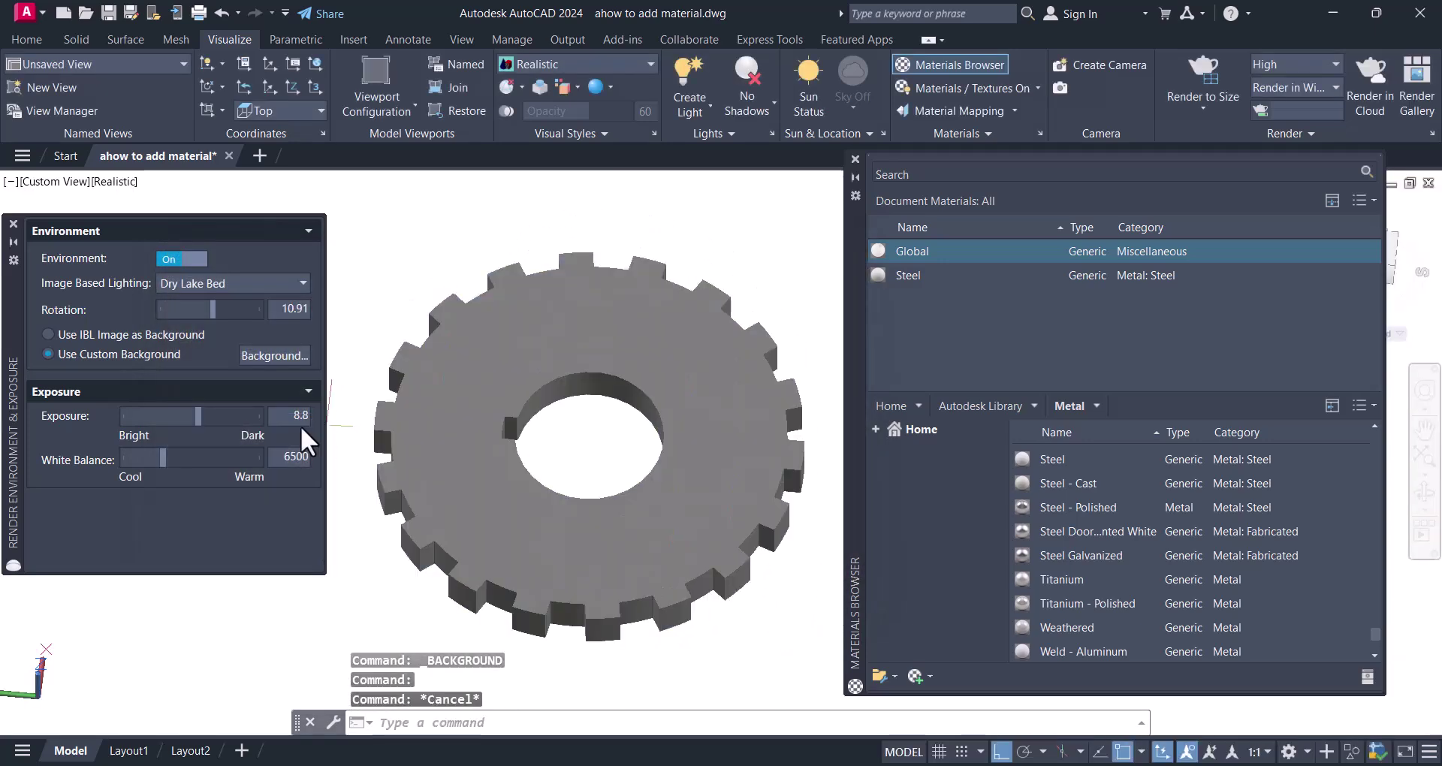
click(267, 354)
click(698, 271)
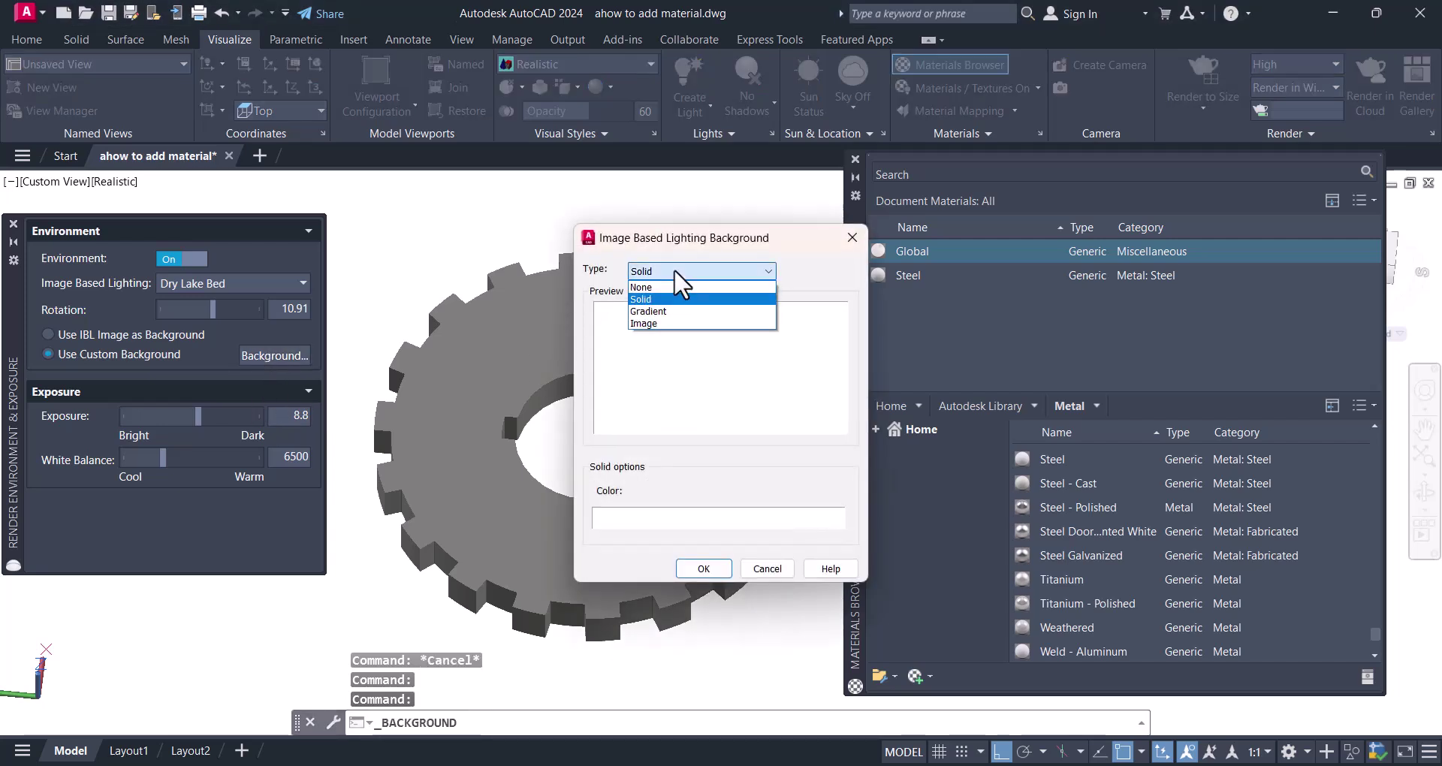
click(651, 311)
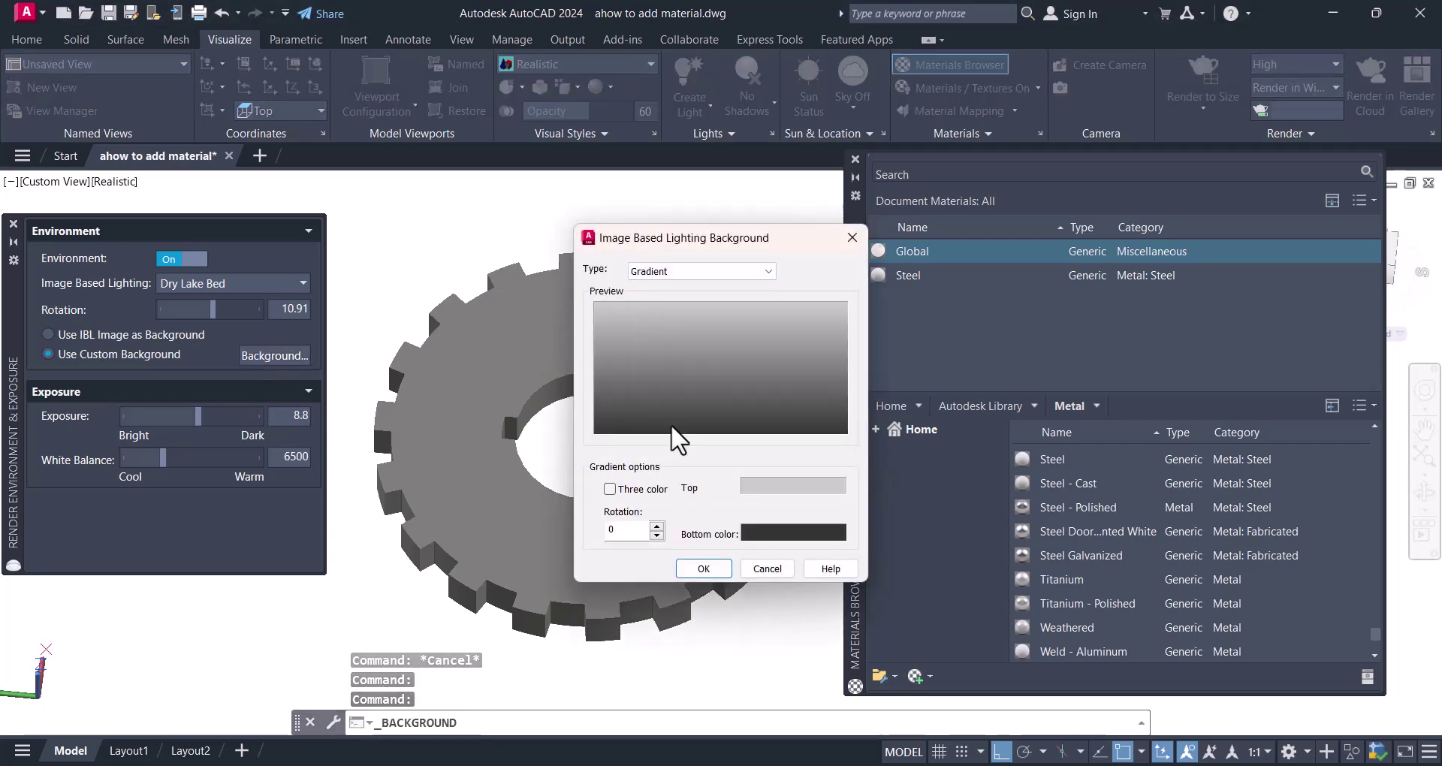
click(767, 486)
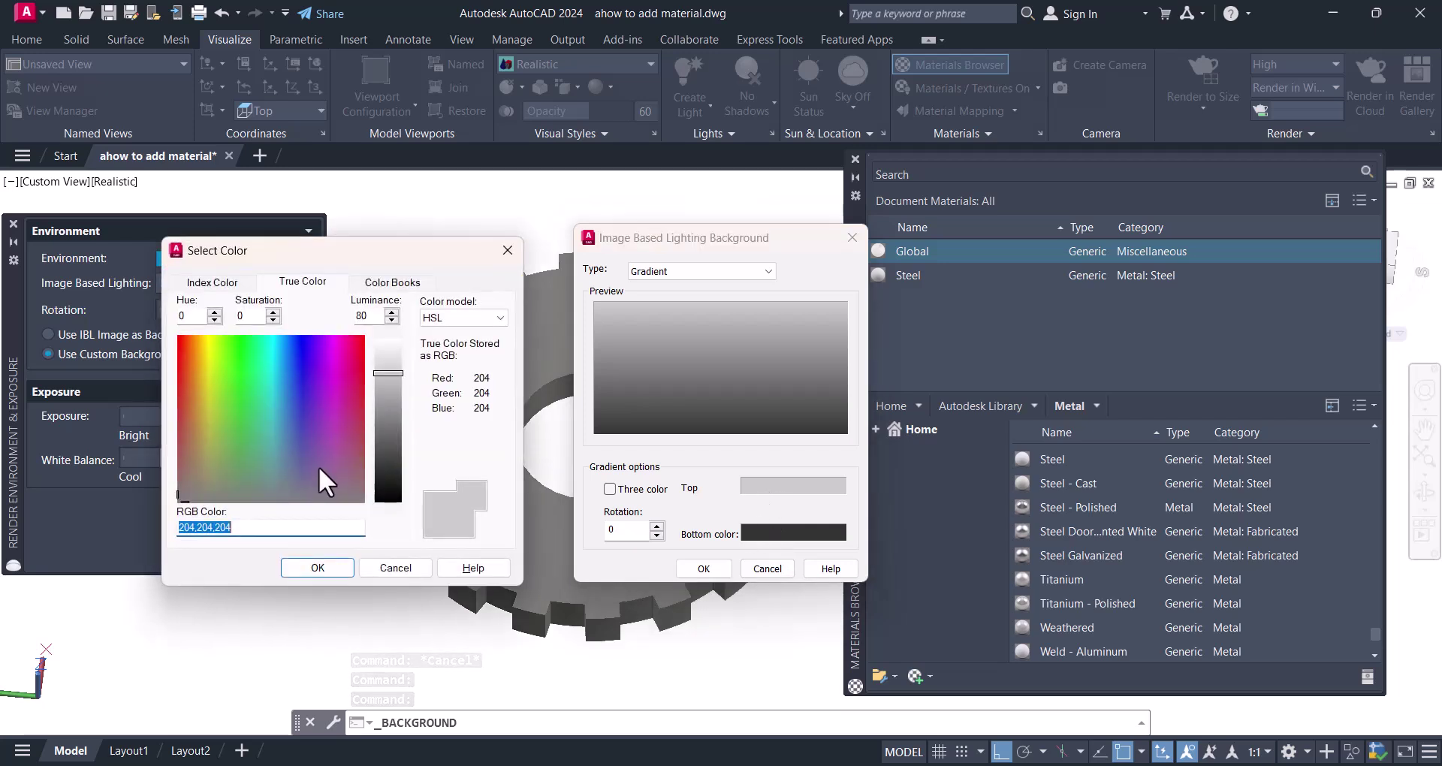
click(251, 381)
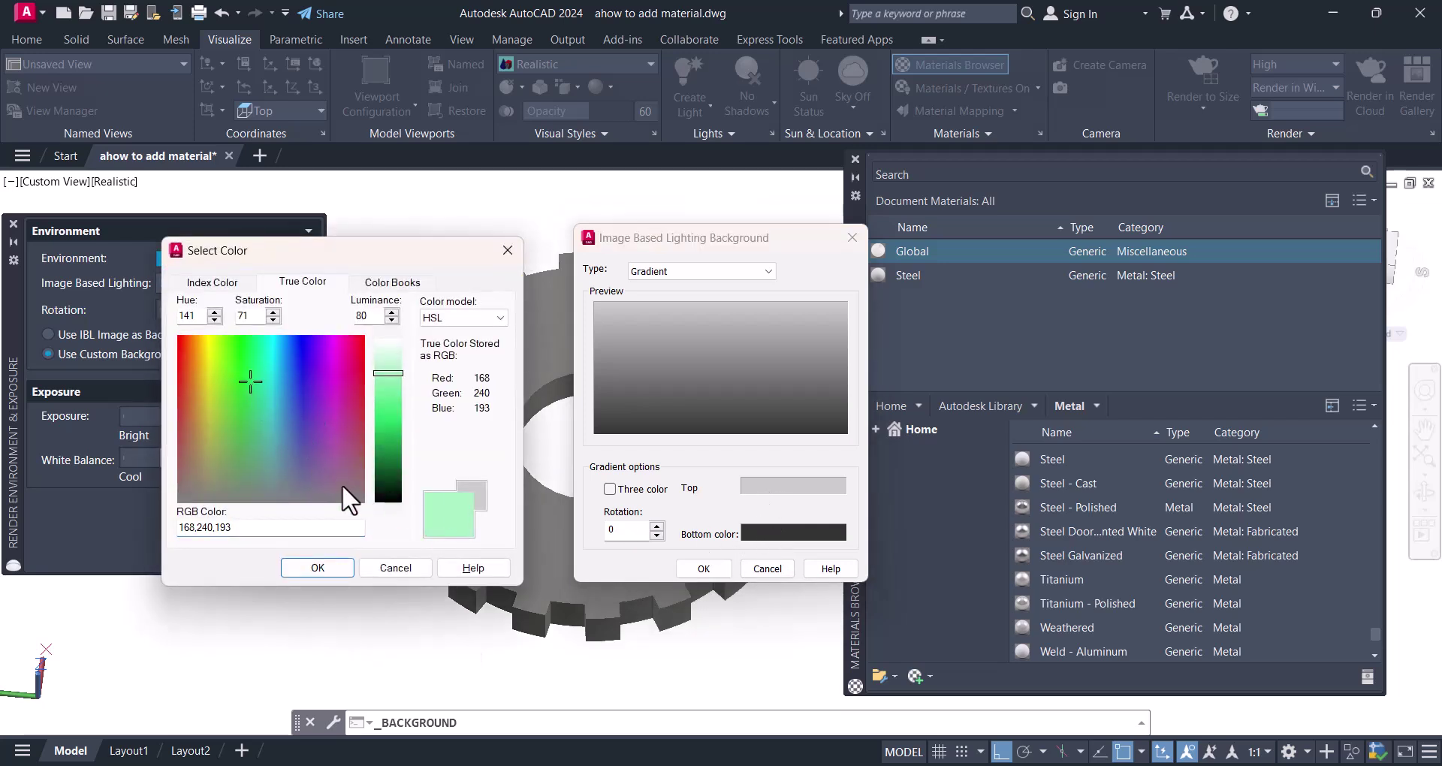
click(305, 443)
click(317, 568)
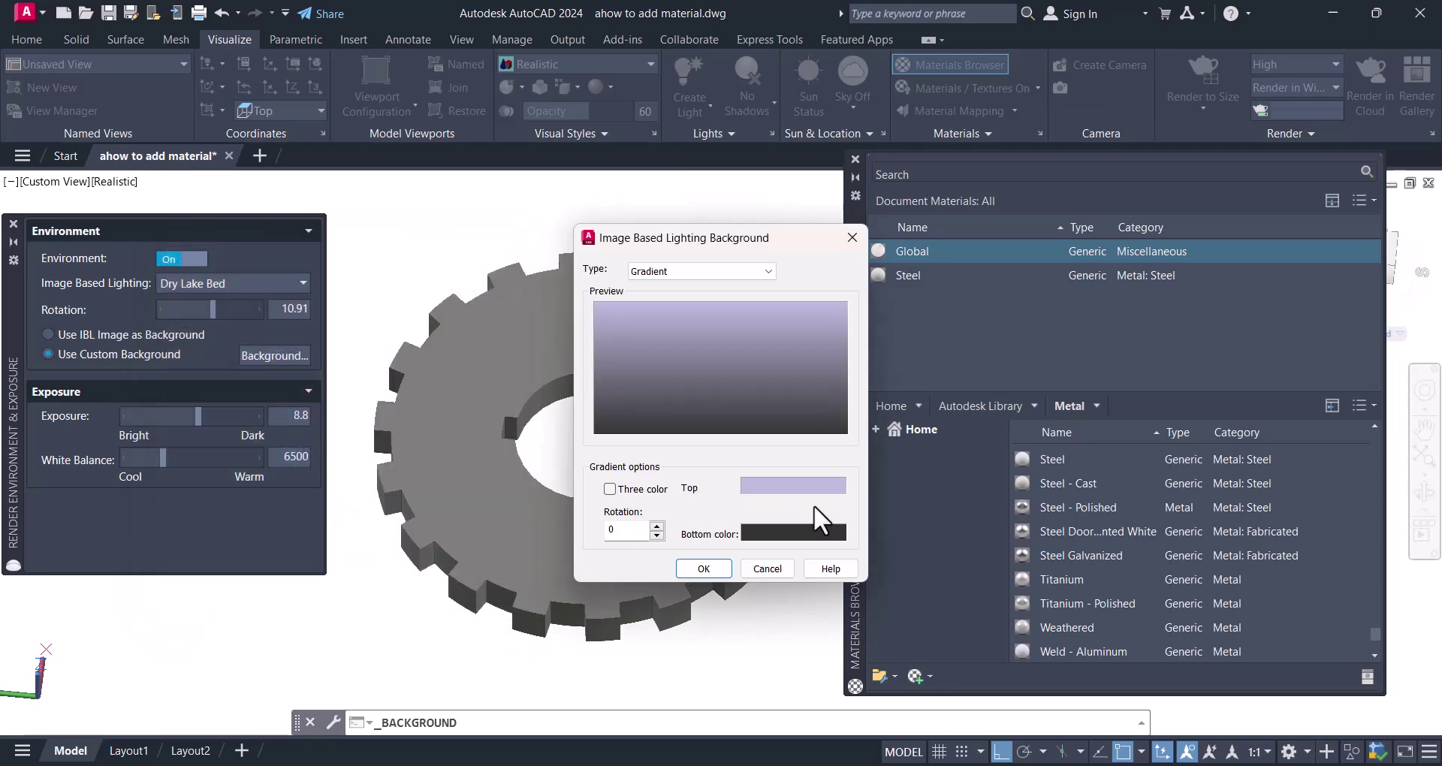
click(768, 531)
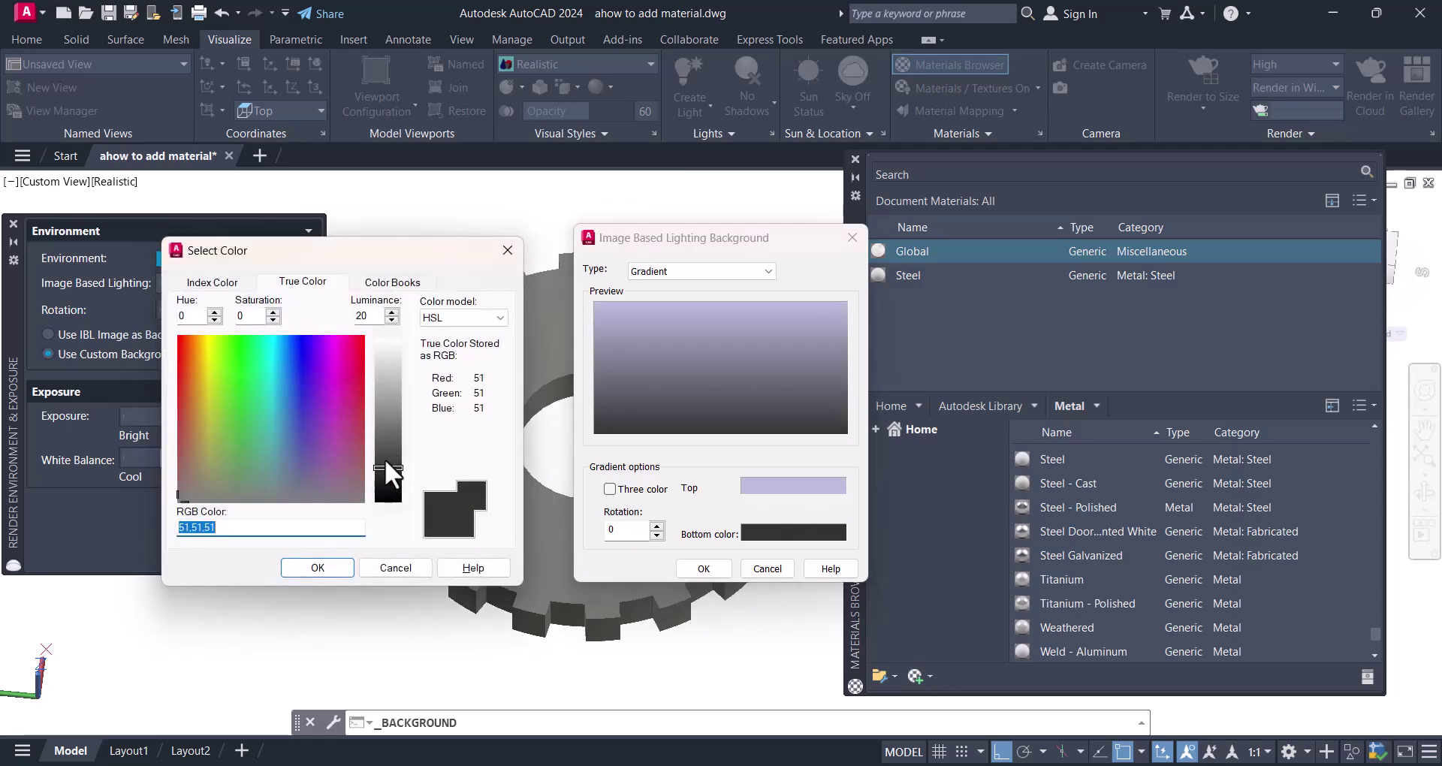
drag(386, 459, 388, 392)
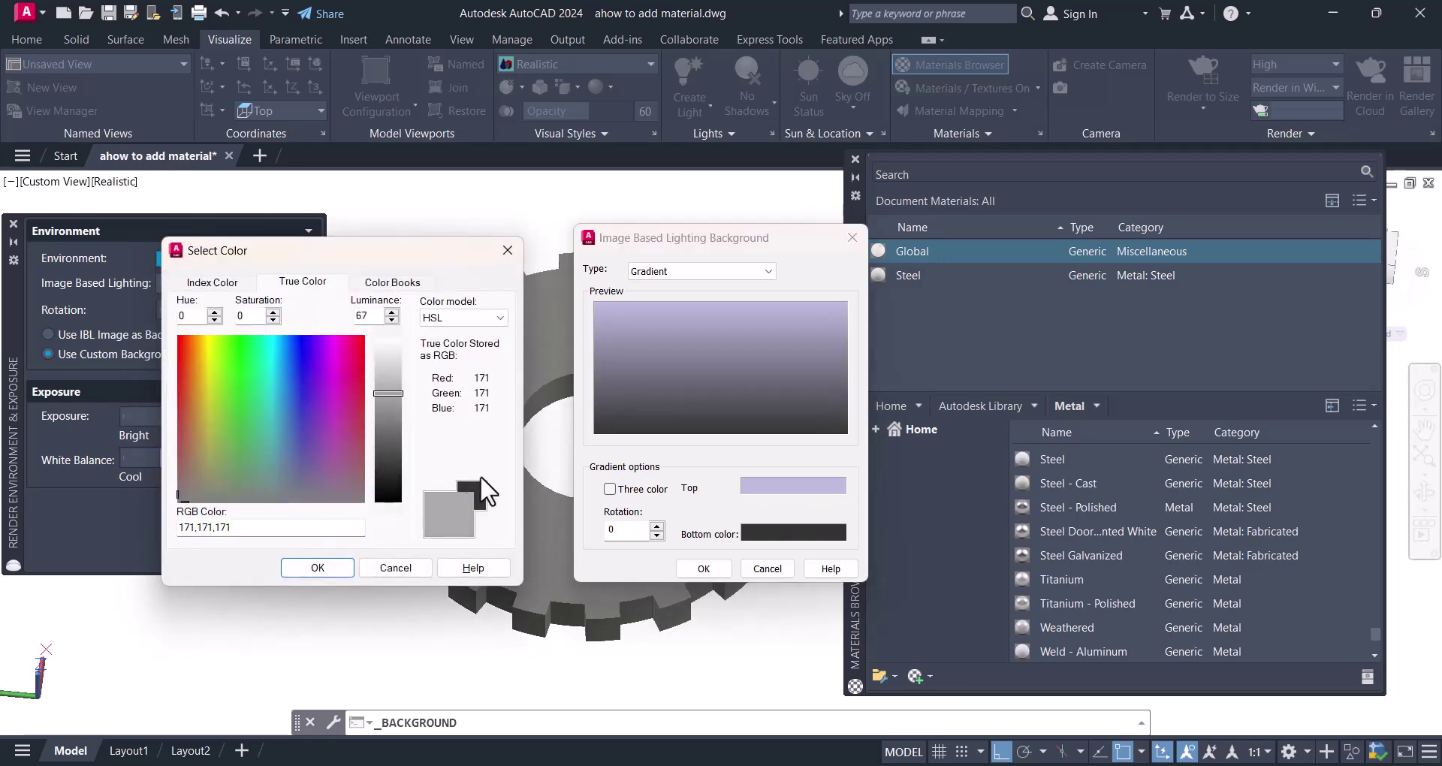
click(318, 567)
click(704, 568)
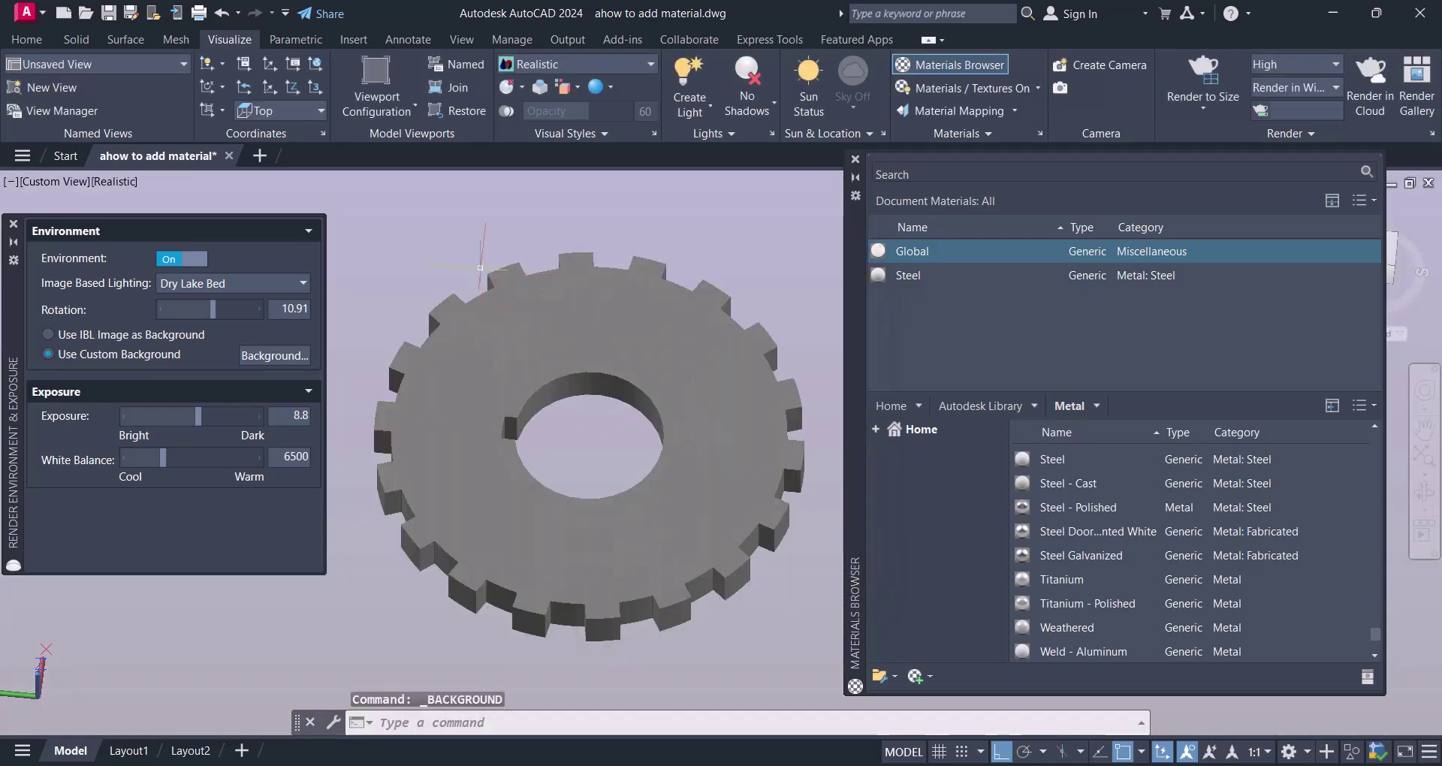
click(484, 278)
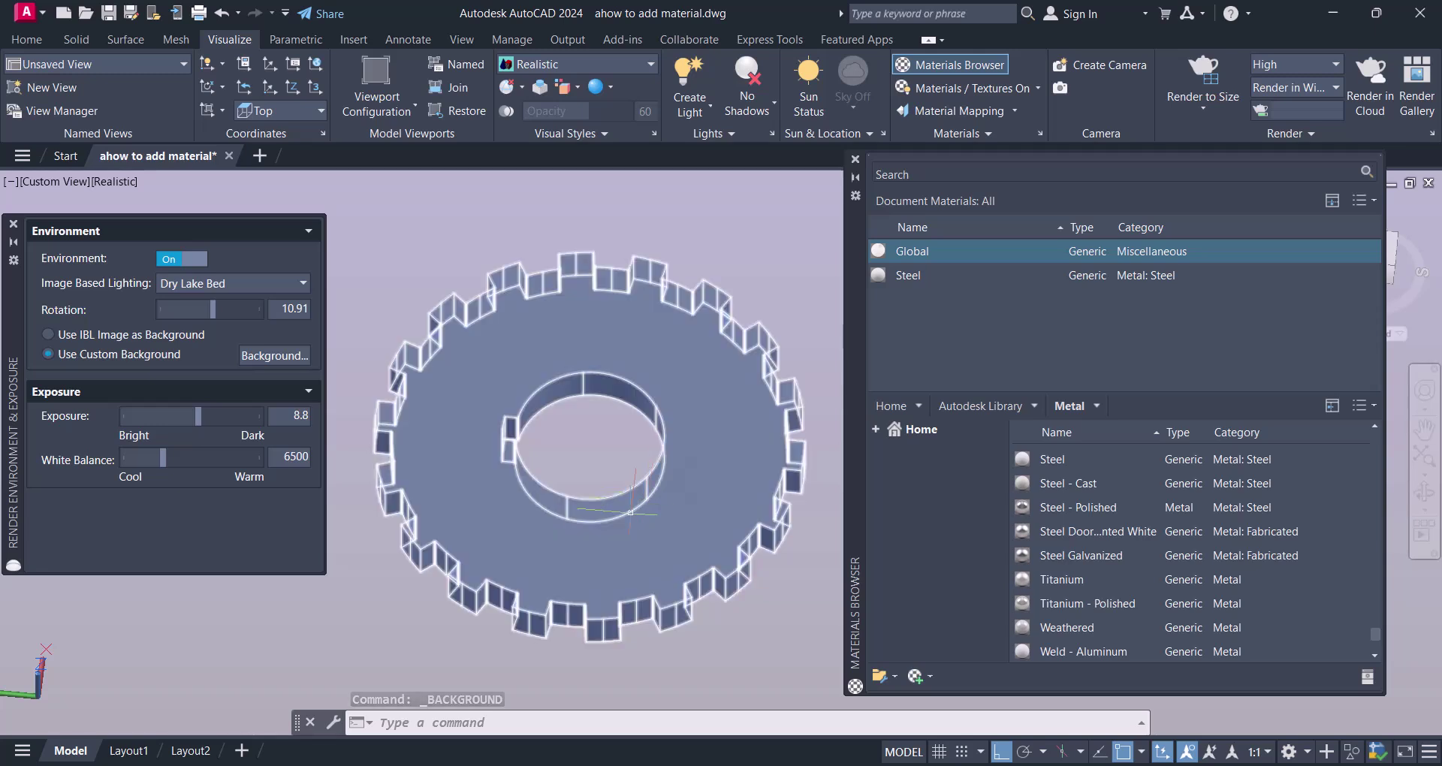
key(Escape)
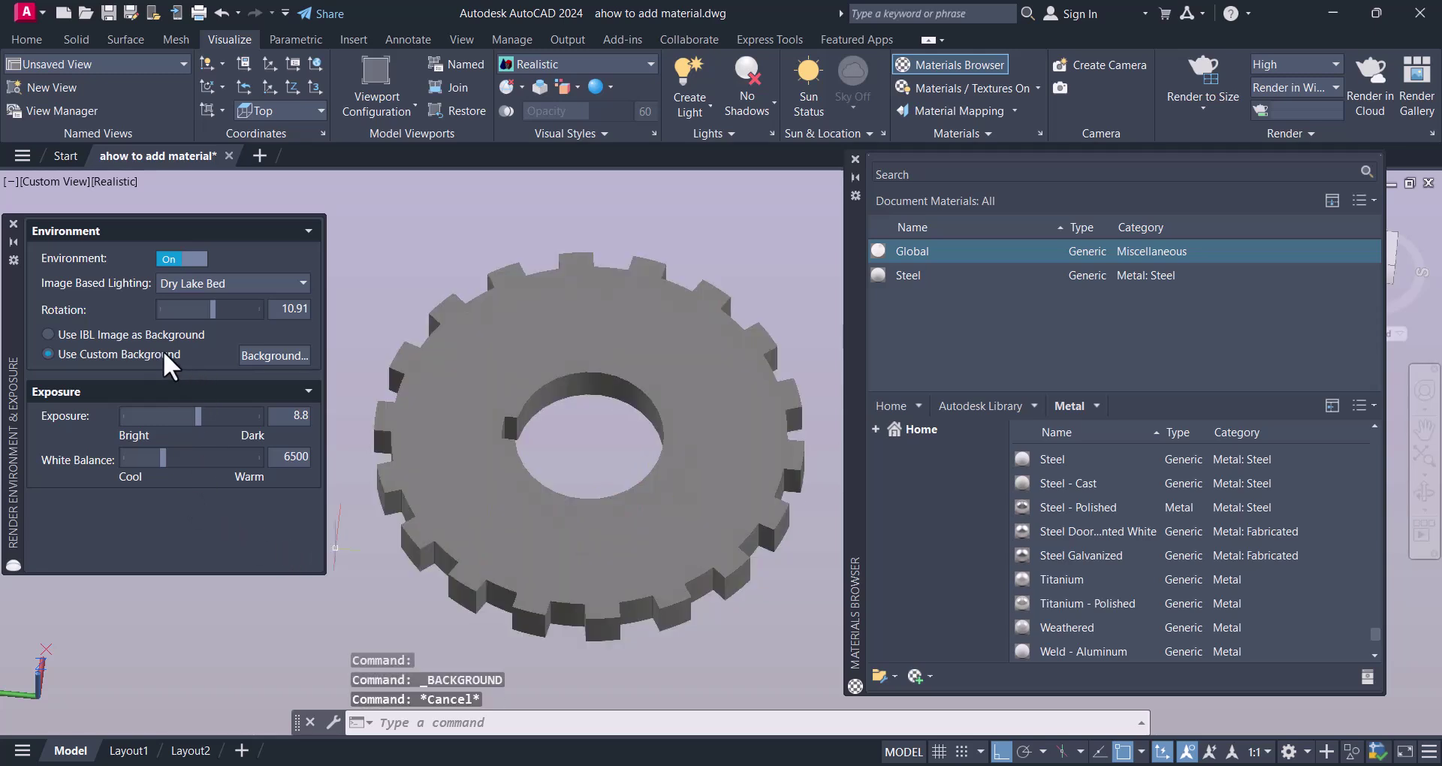
click(279, 355)
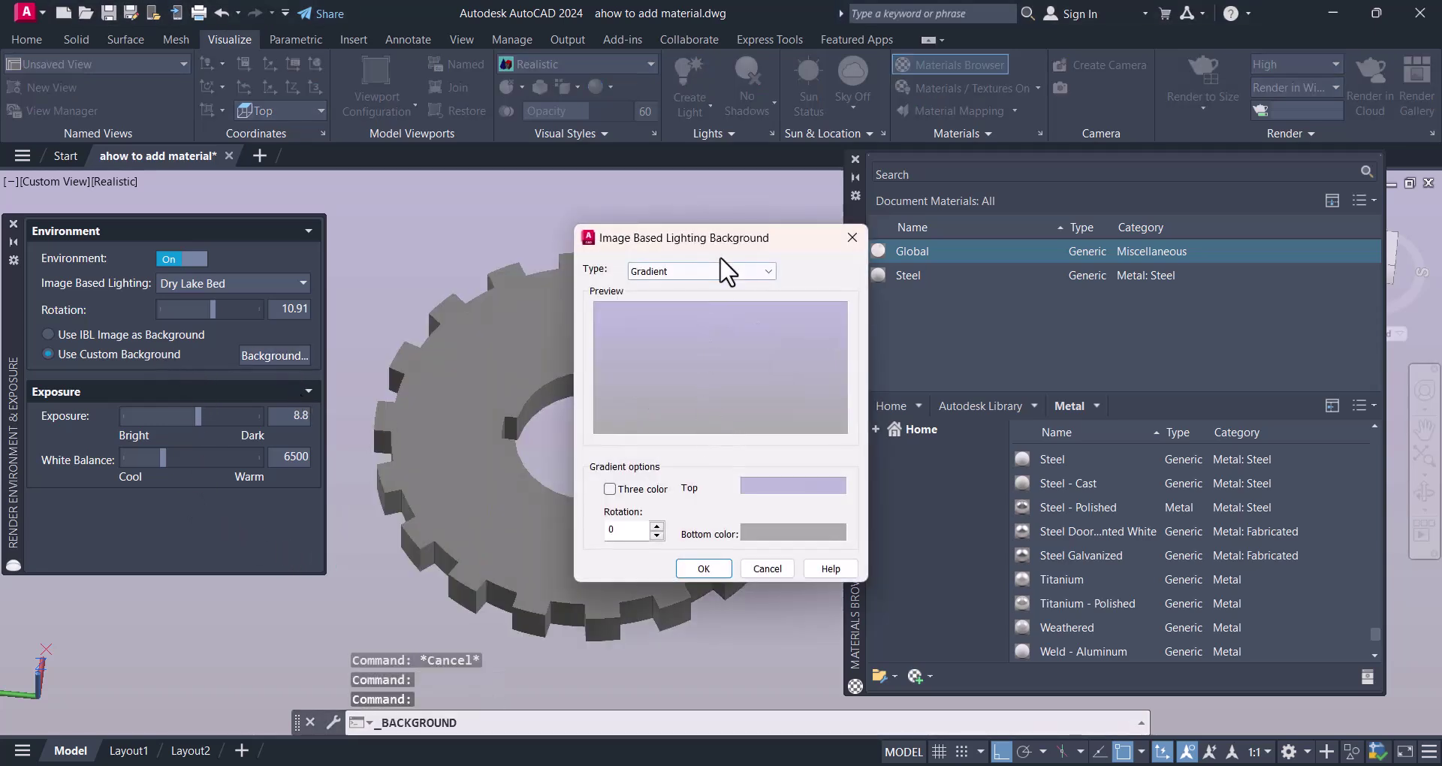
click(722, 271)
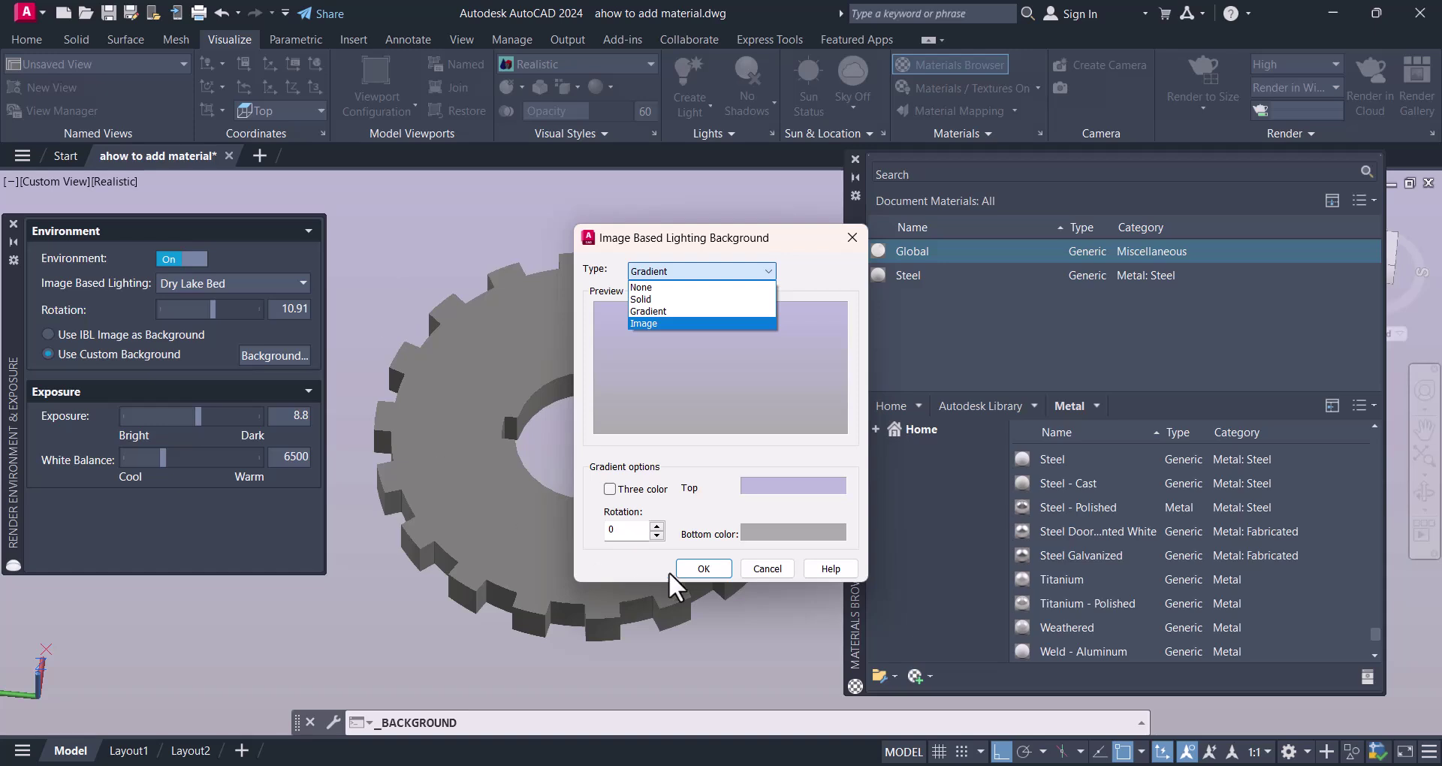
click(691, 567)
click(703, 568)
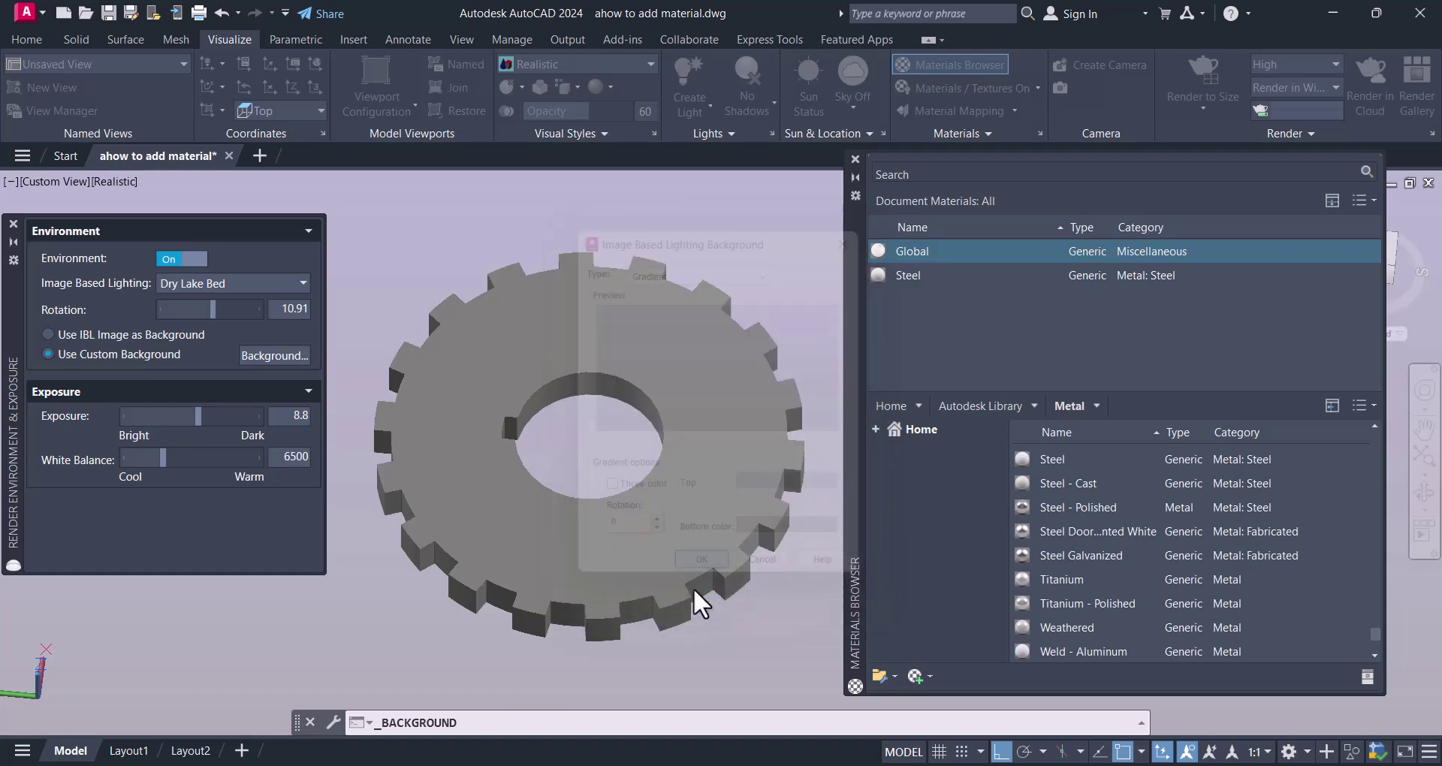
Step: Raise exposure to 9.1 and drag Weld - Brass from the Metal library onto the gear
drag(198, 415, 199, 417)
click(519, 389)
scroll(1139, 552, down, 3)
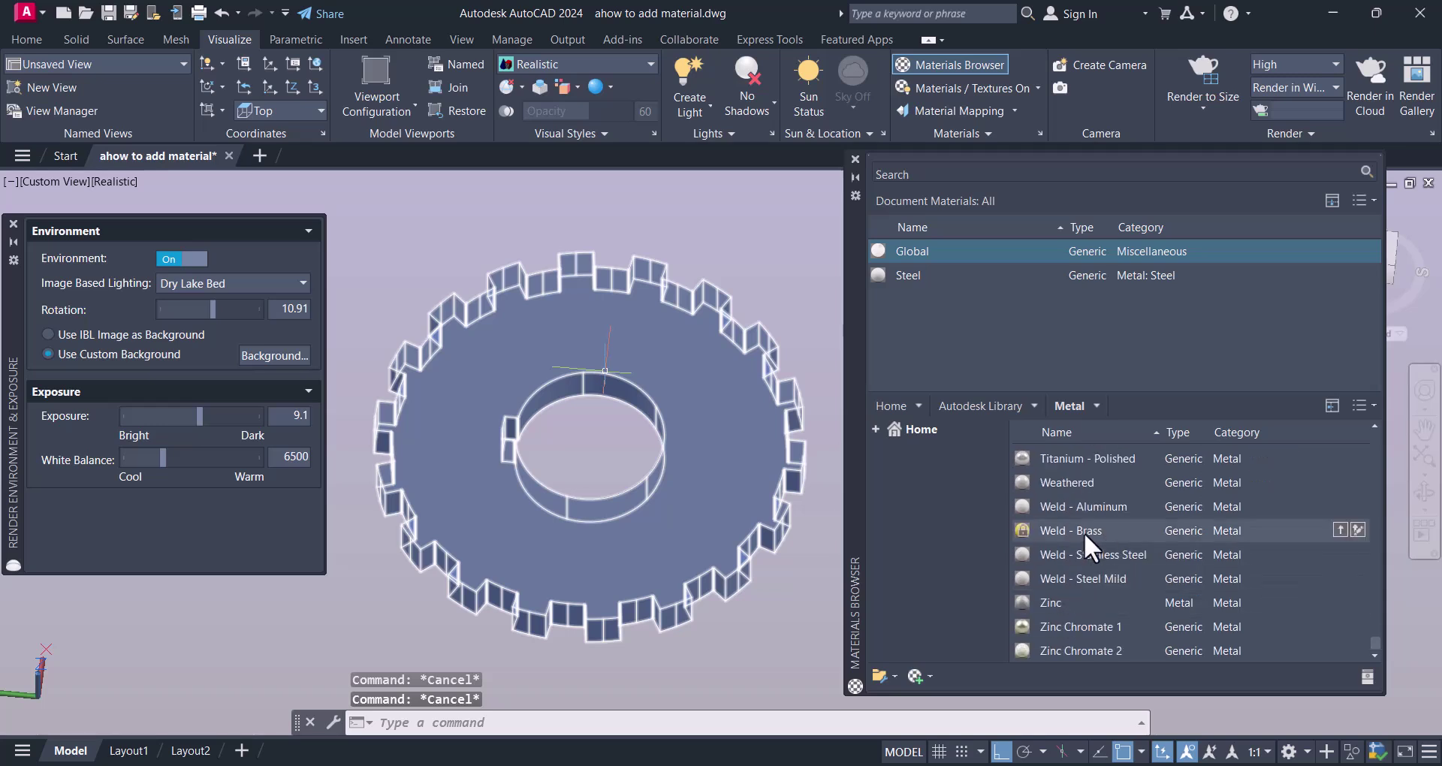
drag(1083, 531, 734, 468)
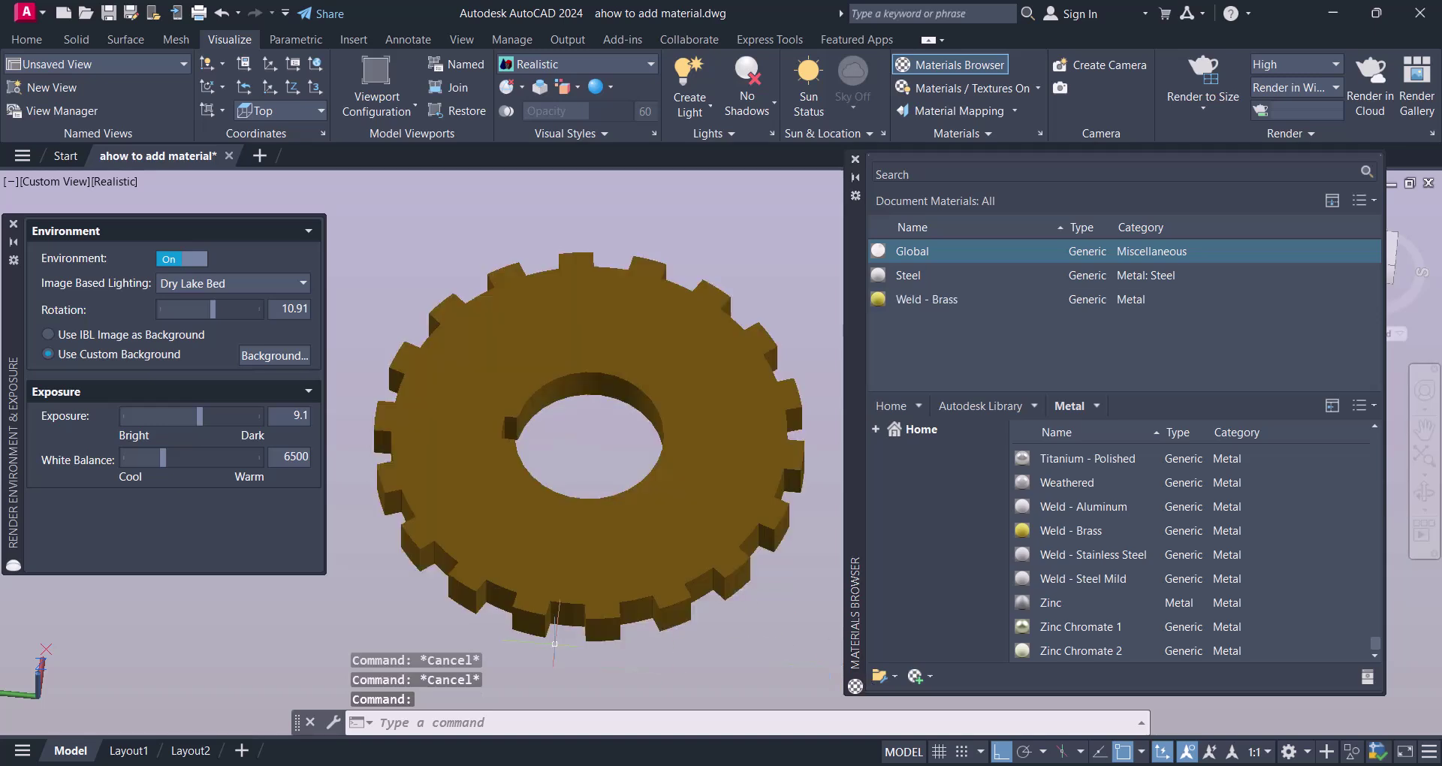
Step: Orbit the gear, lower exposure to about 8, and warm the white balance to about 5449
click(1425, 491)
mouse_move(680, 496)
mouse_down()
mouse_move(624, 390)
mouse_move(596, 247)
mouse_move(612, 441)
mouse_move(642, 520)
mouse_move(685, 435)
mouse_move(676, 493)
mouse_move(661, 499)
mouse_up()
key(Escape)
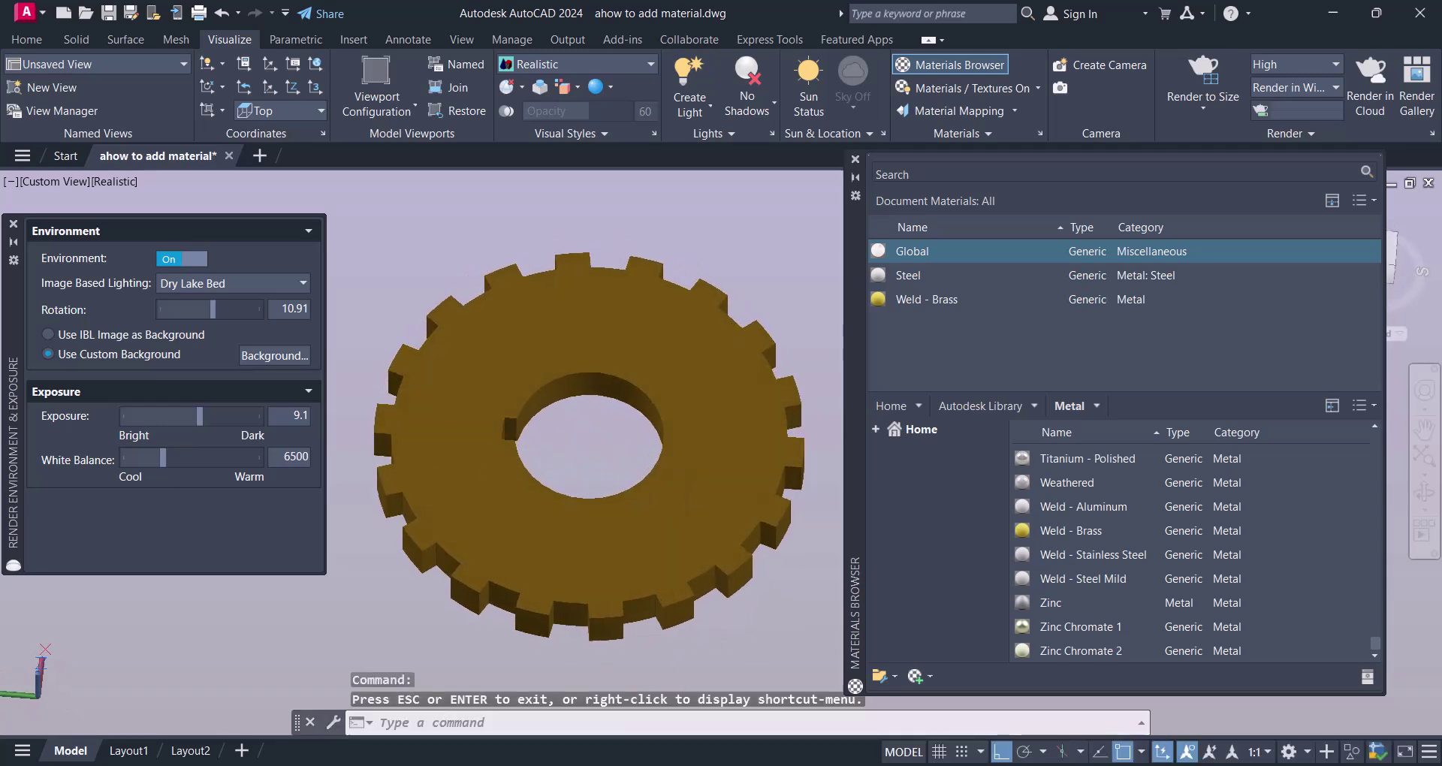
drag(199, 415, 202, 415)
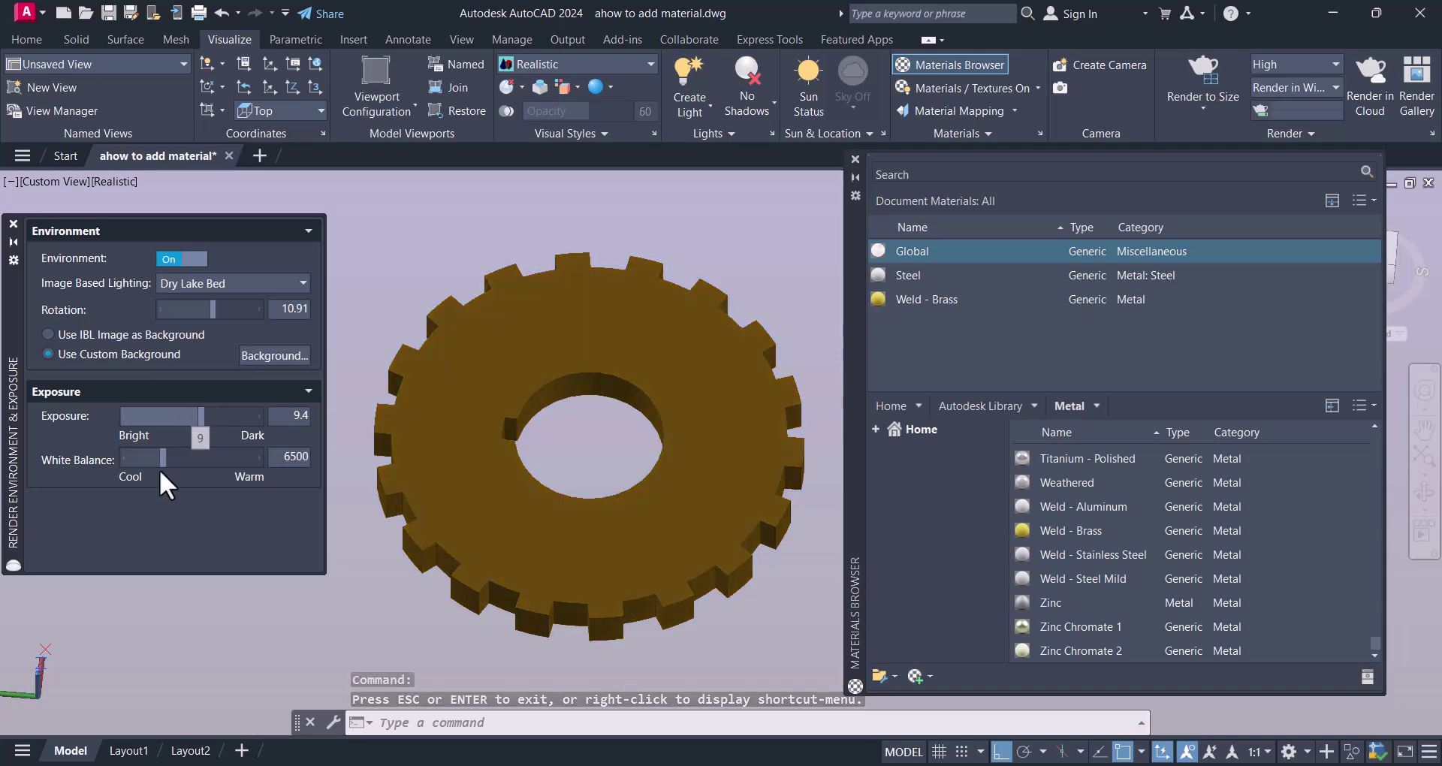
drag(164, 460, 179, 457)
Step: Try the Village lighting preset, then settle on Sharp Highlights and readjust the exposure
click(218, 283)
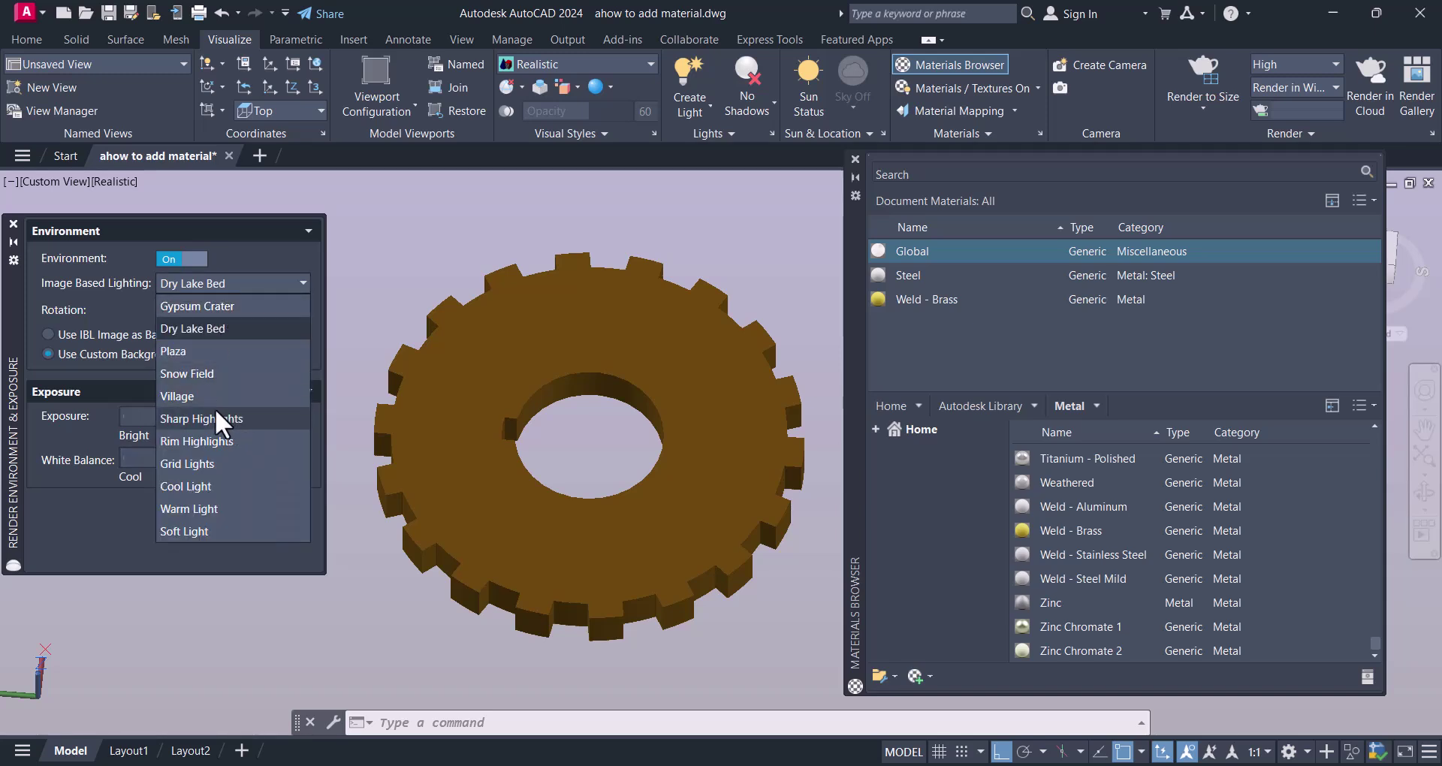
click(200, 396)
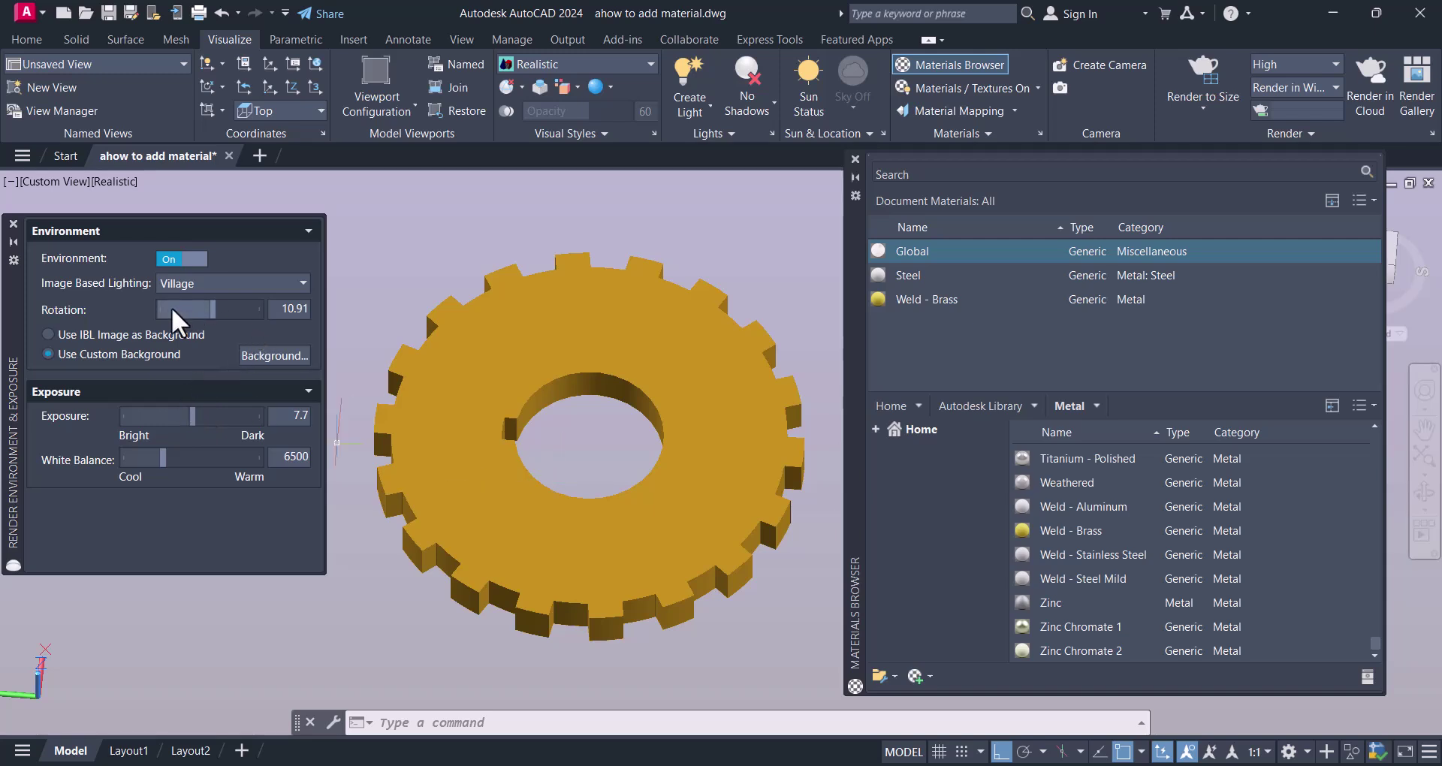
click(244, 285)
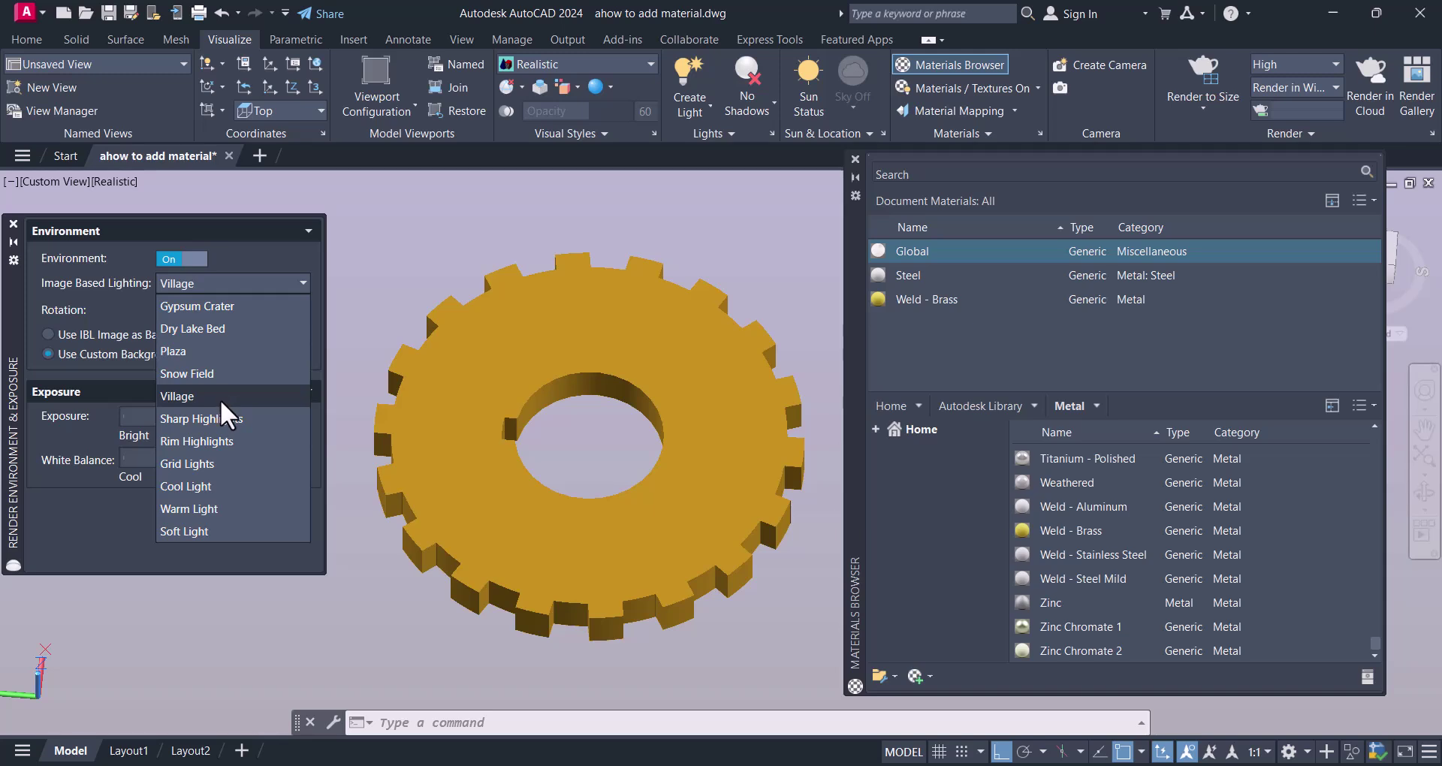
click(234, 419)
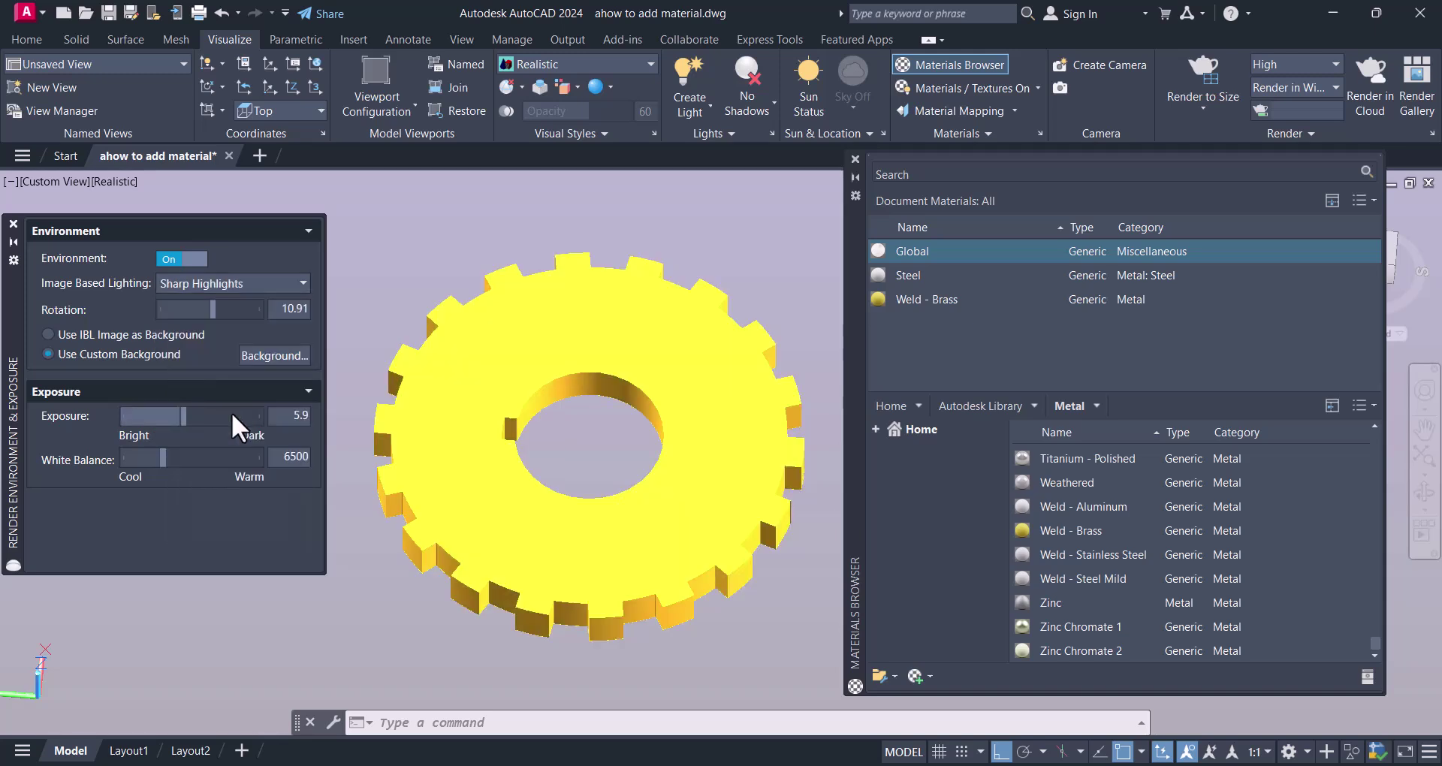
drag(184, 415, 195, 417)
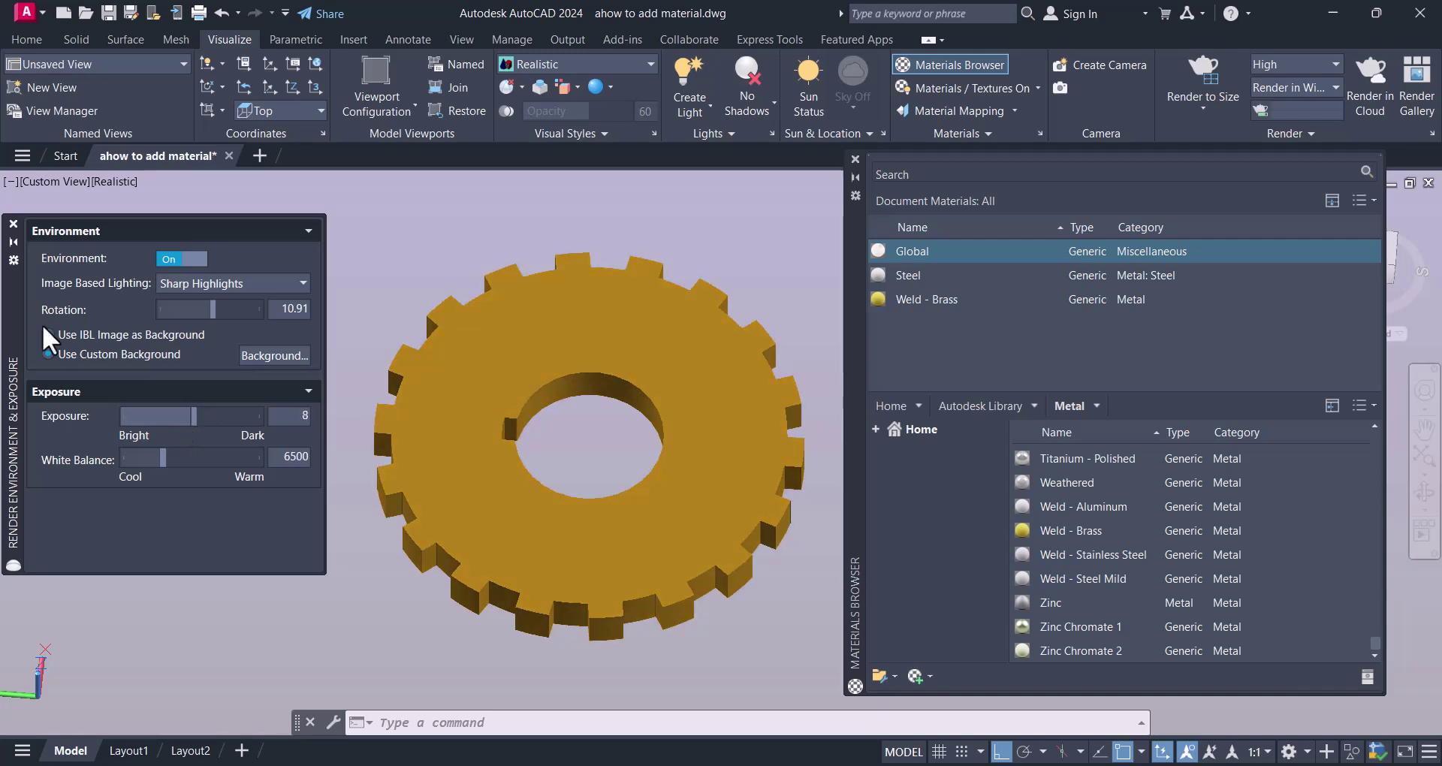
Step: Close the environment palette, apply Steel - Cast to the gear, and open Weld - Brass for editing
click(13, 223)
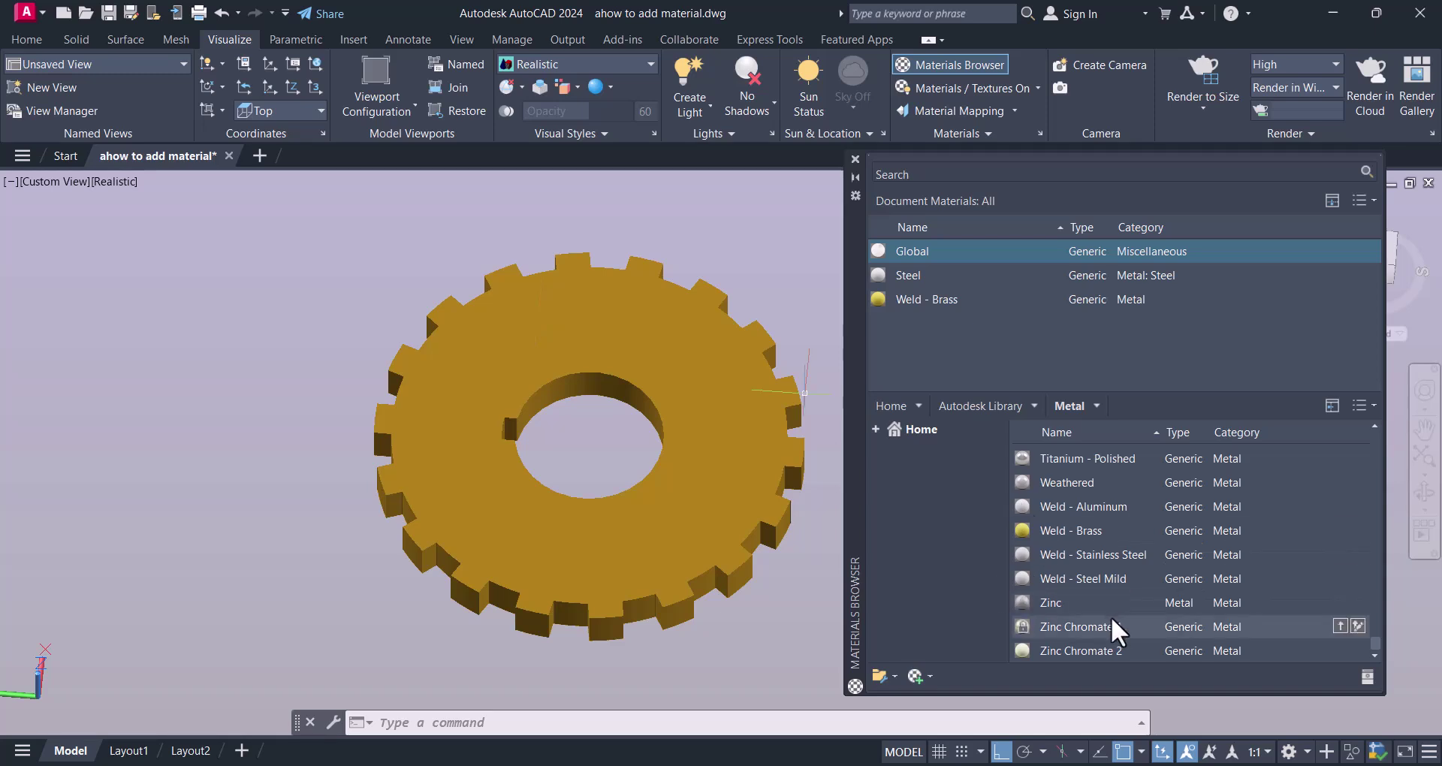
scroll(1104, 601, up, 2)
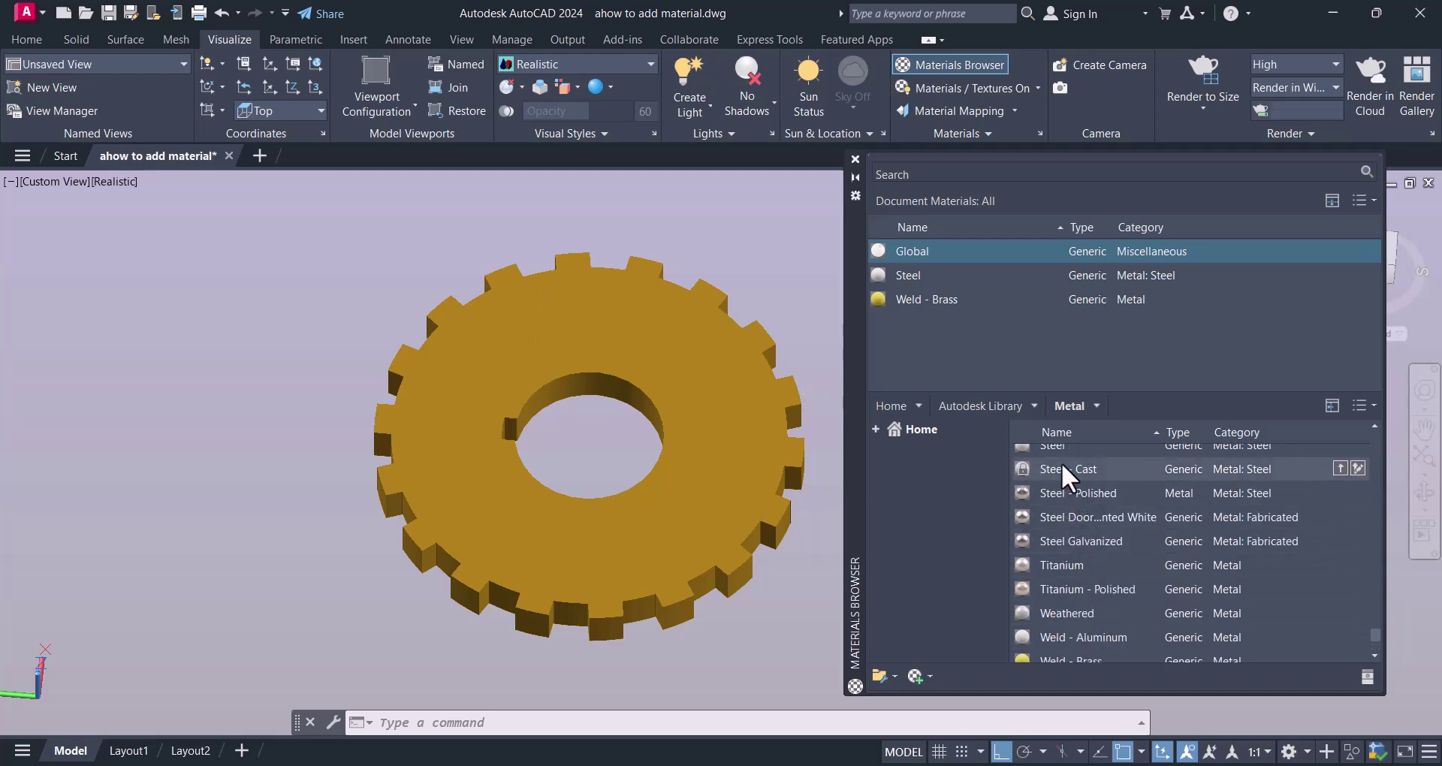
drag(1061, 462, 737, 488)
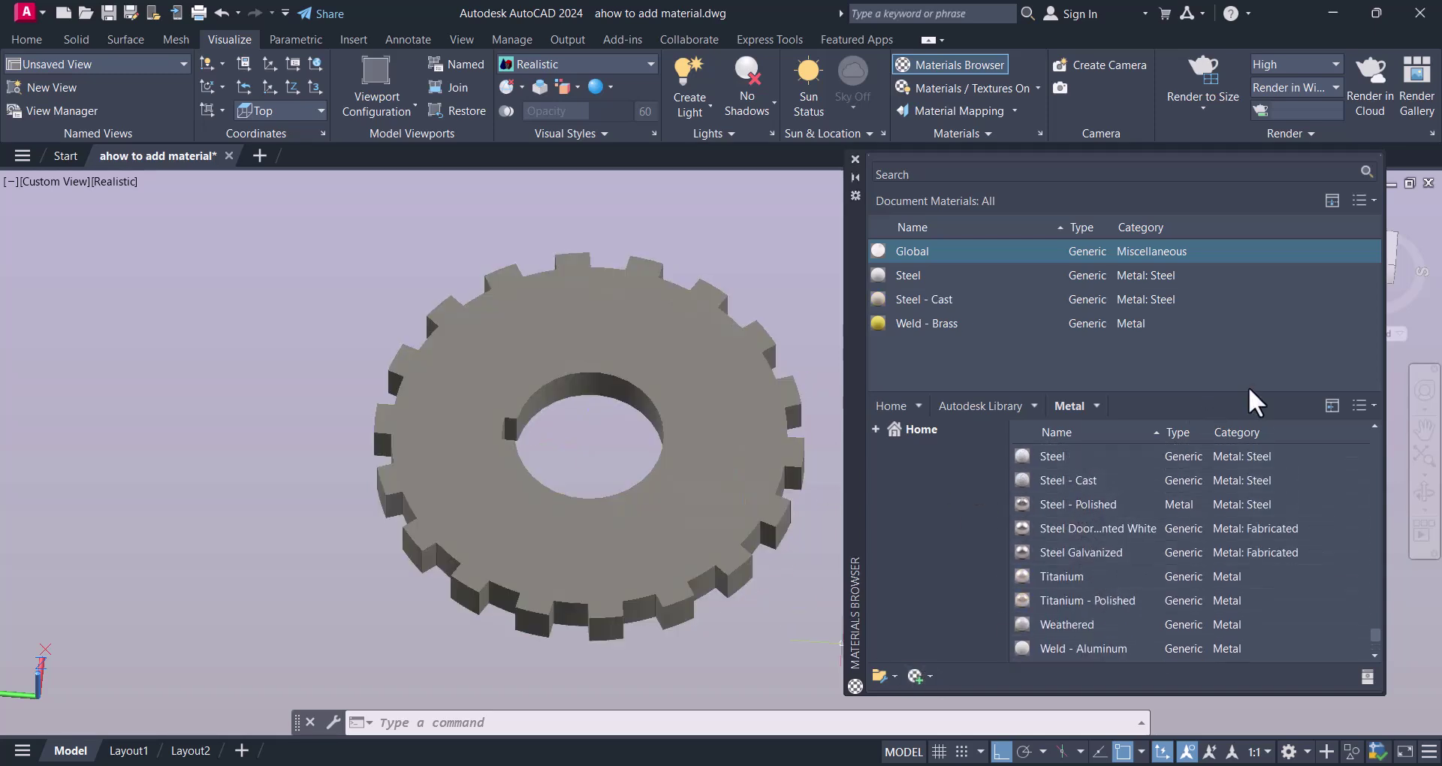
click(913, 276)
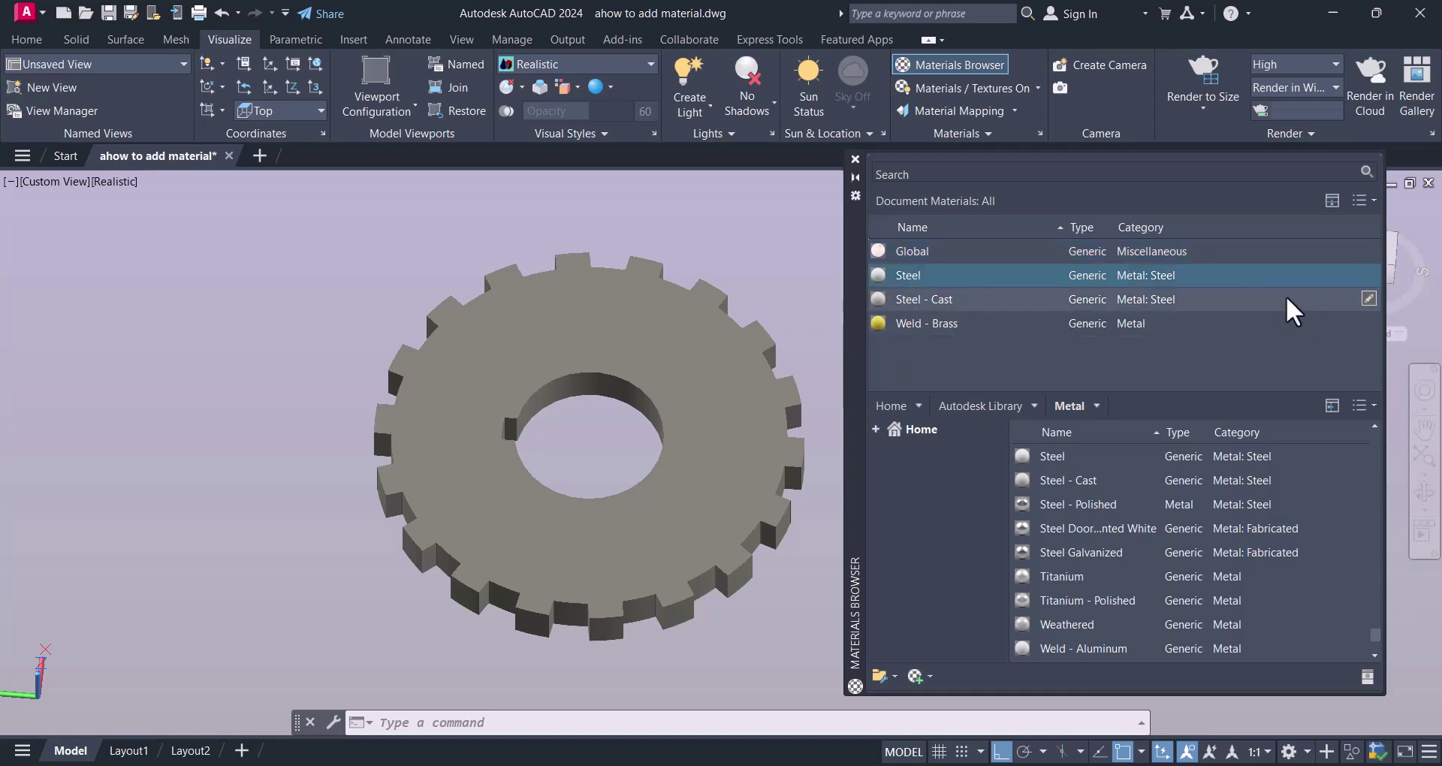
click(1366, 321)
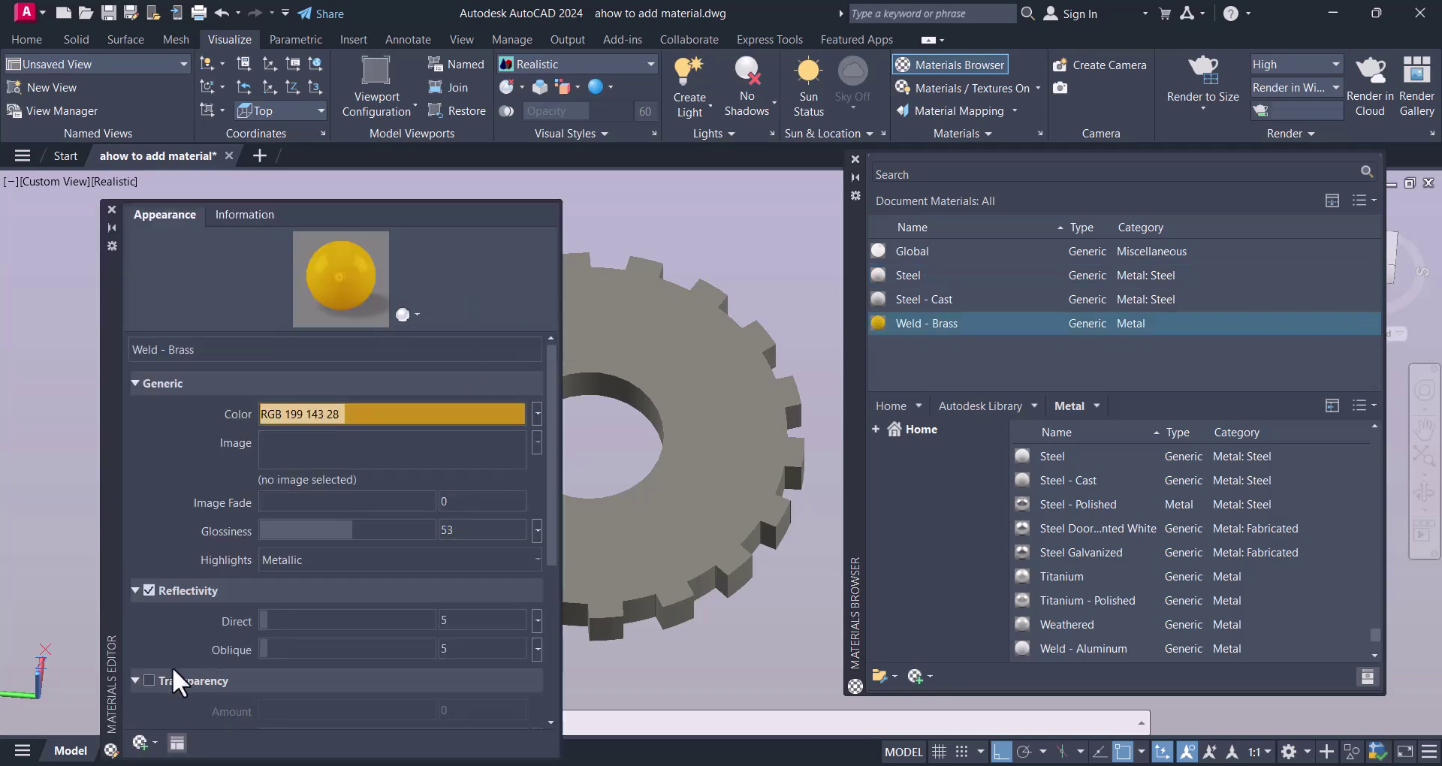
Step: Give Weld - Brass 30% transparency and self illumination, then close the material editor
click(148, 680)
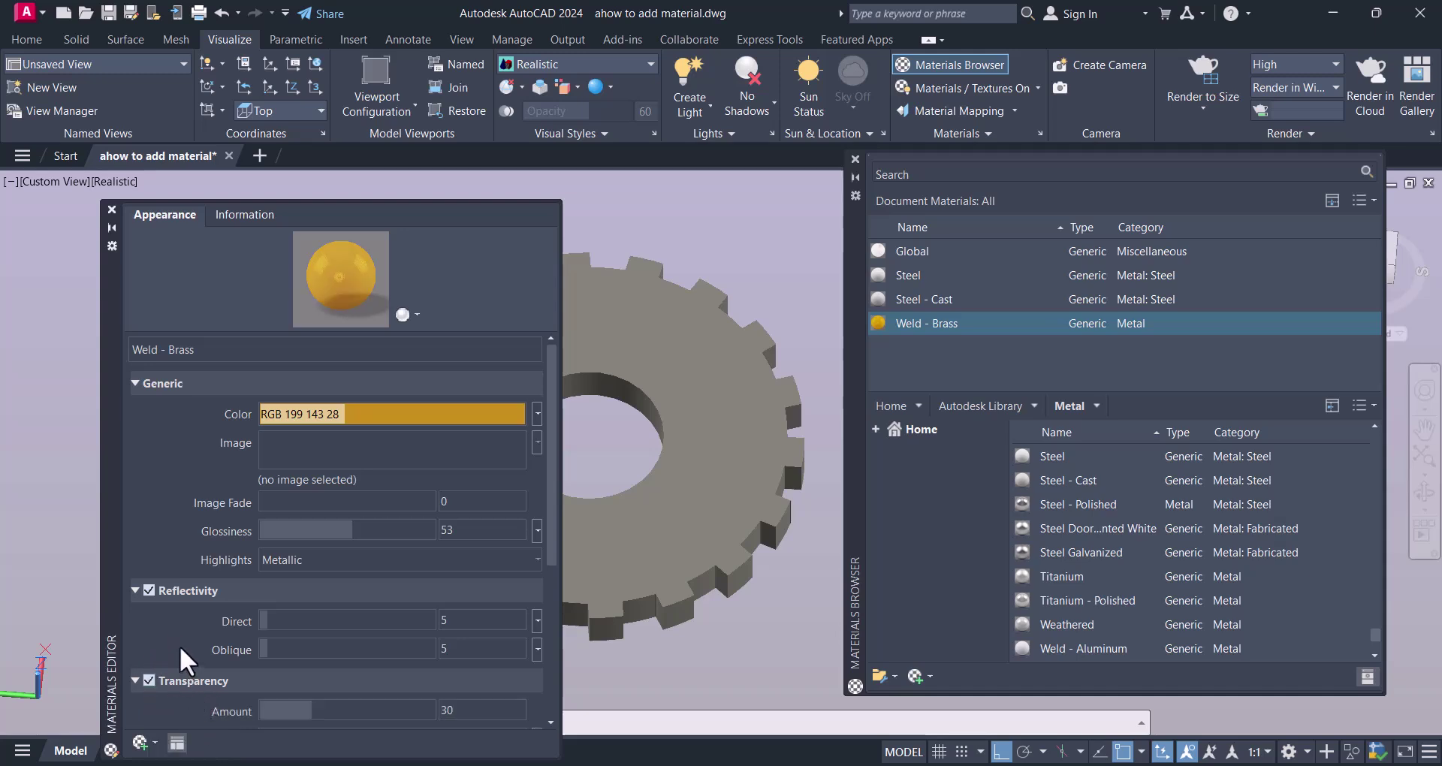
scroll(180, 646, down, 5)
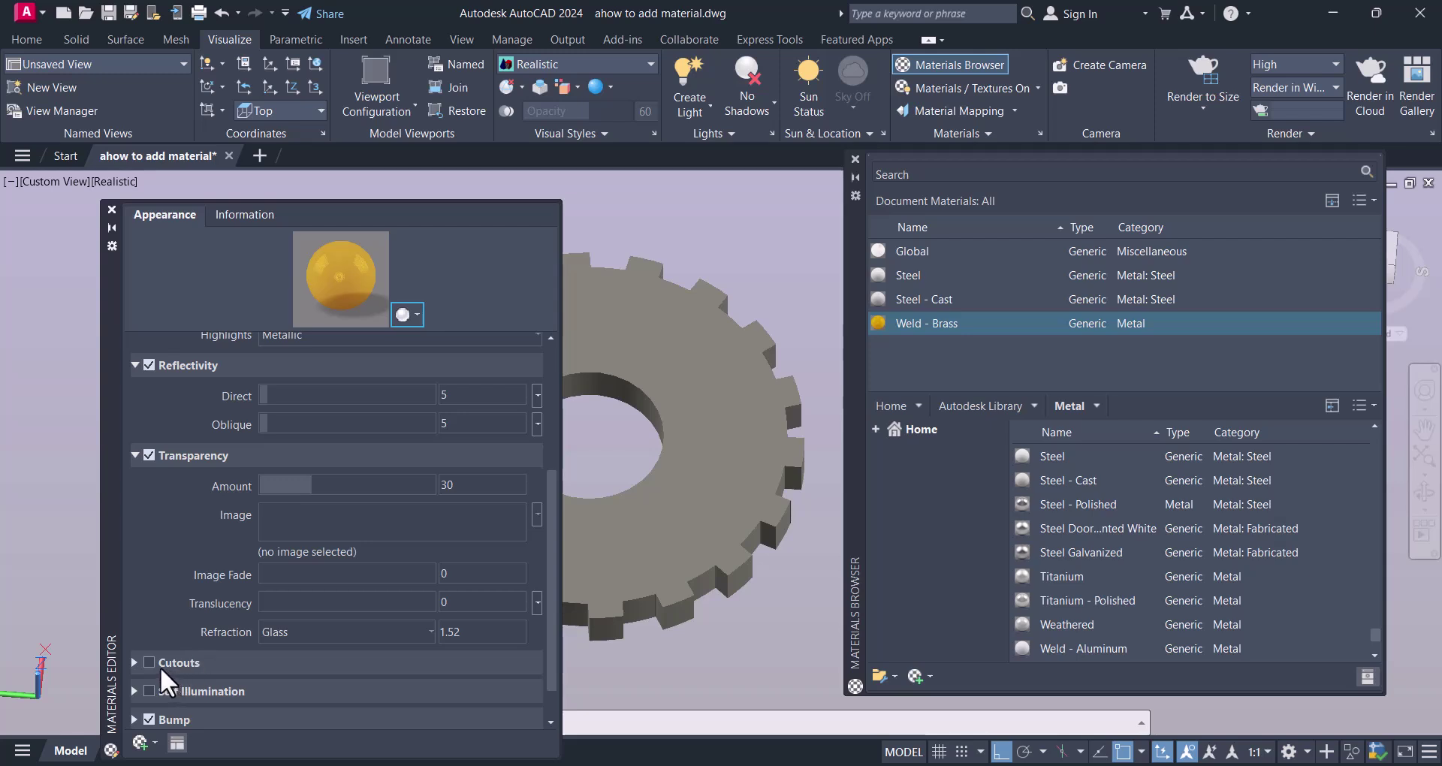
click(149, 691)
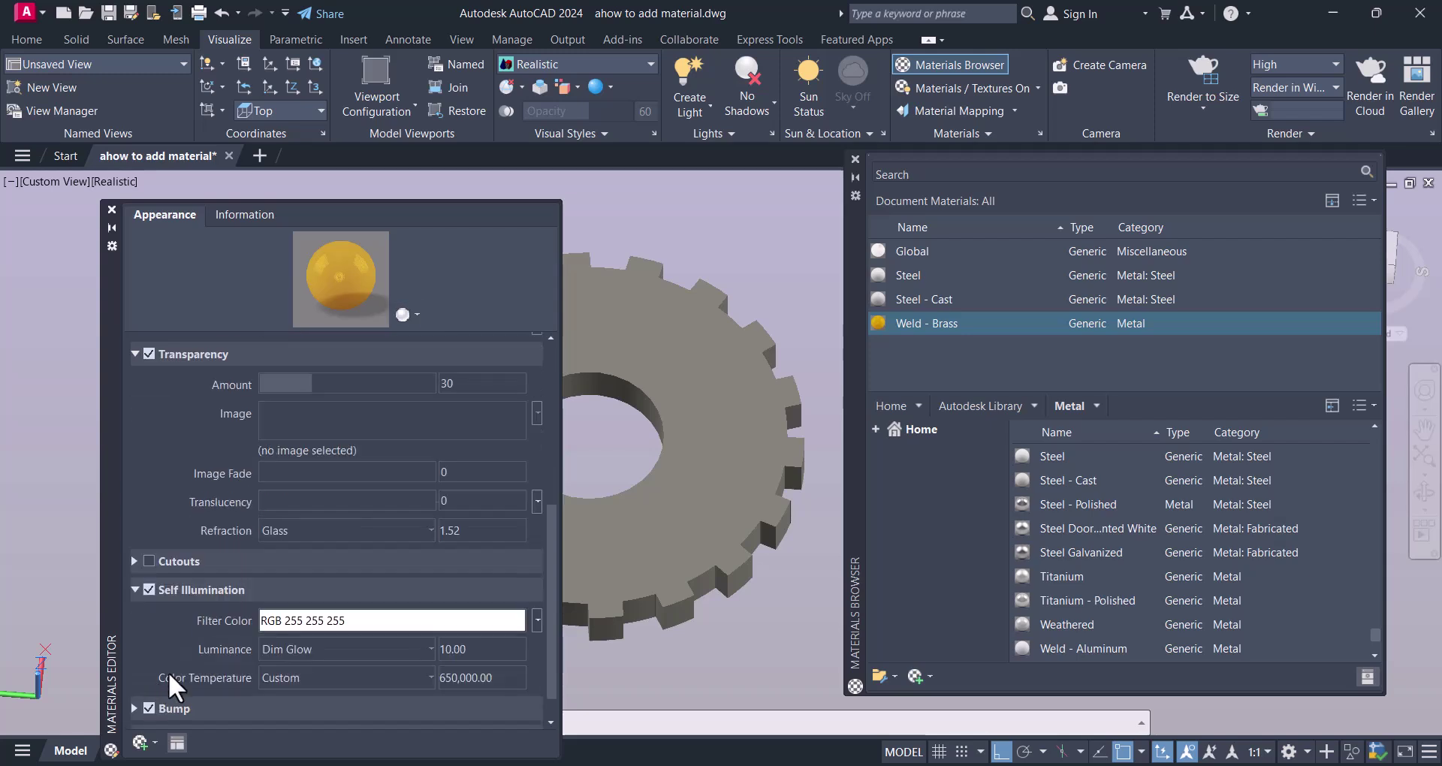
scroll(160, 595, down, 1)
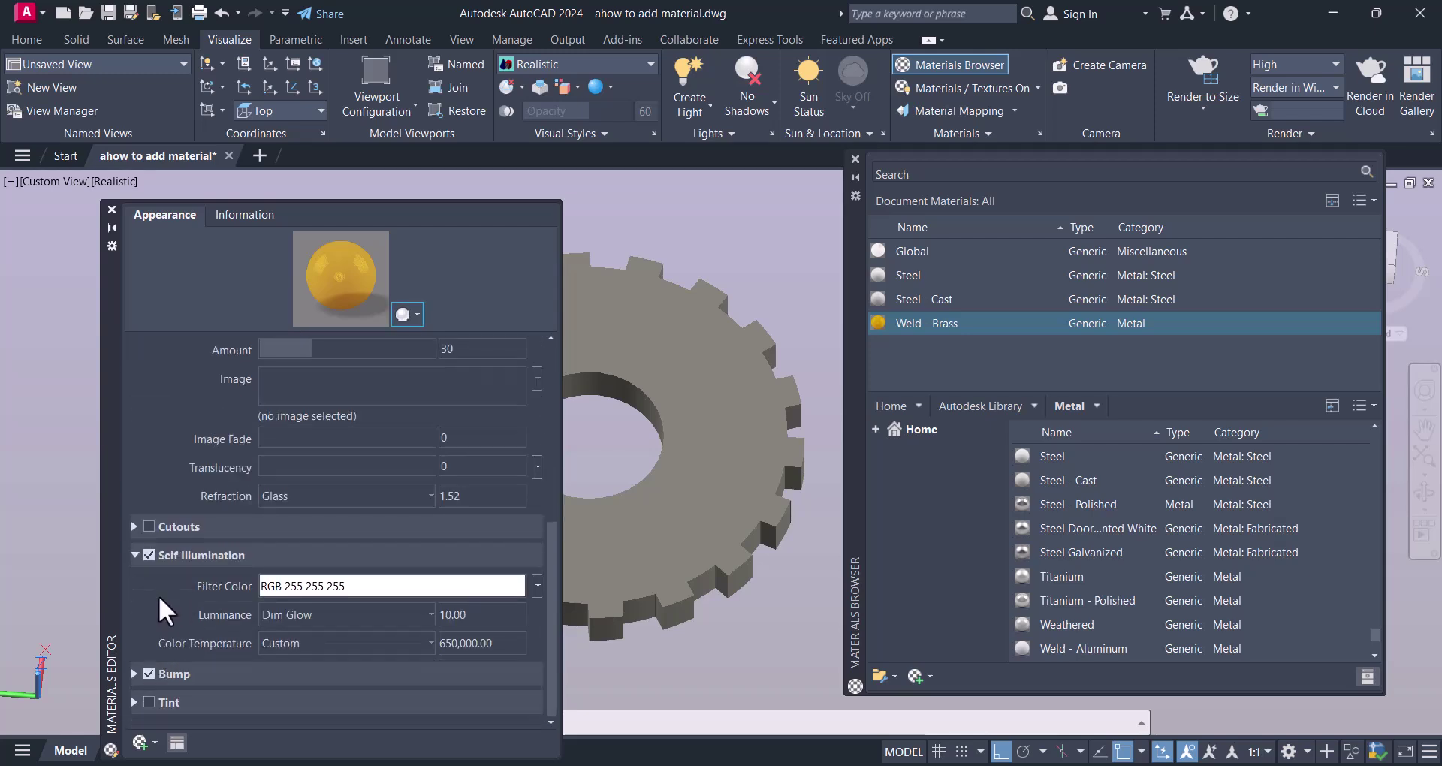
scroll(217, 525, up, 8)
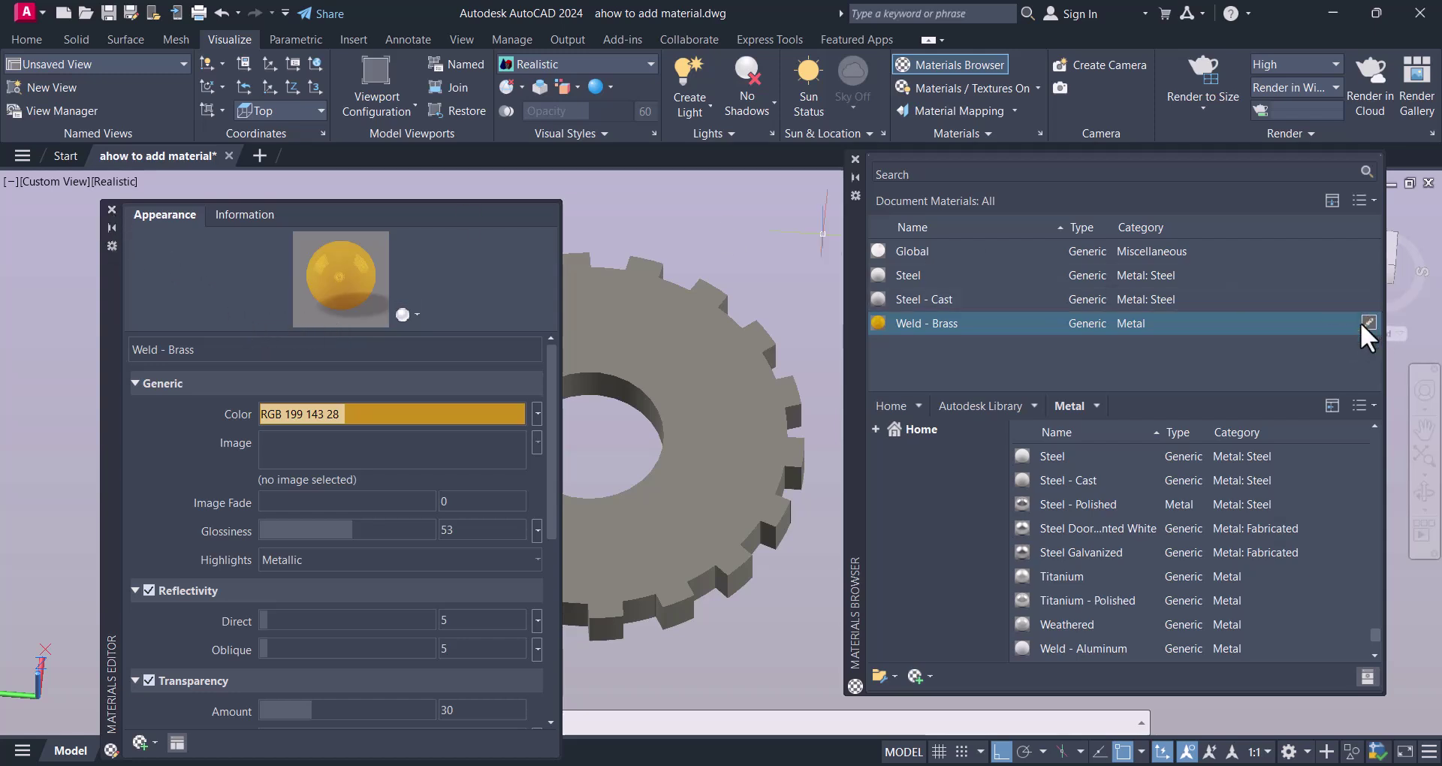
click(111, 210)
Step: Cancel pending commands and pan the gear slightly left
key(Escape)
key(Escape)
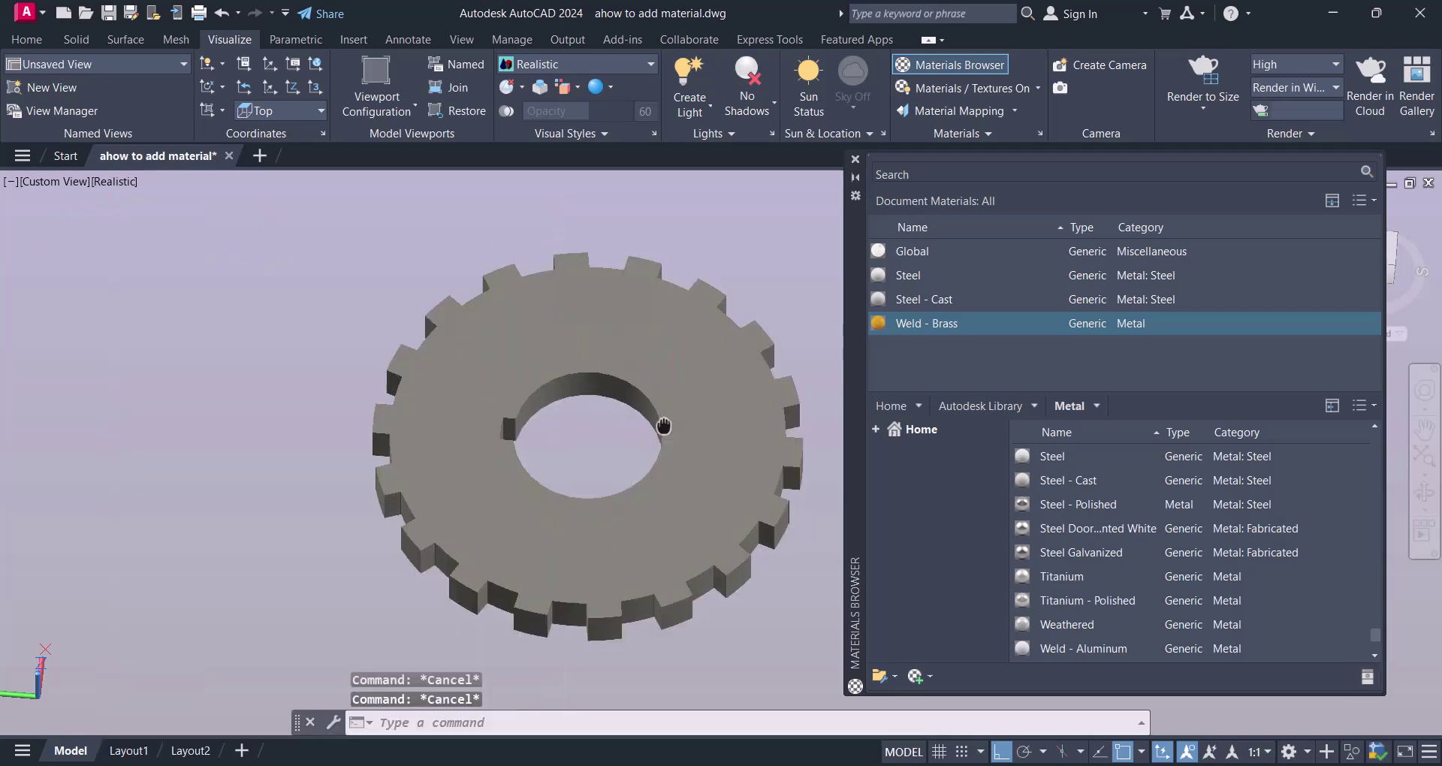
click(613, 431)
middle_drag(663, 426, 553, 424)
key(Escape)
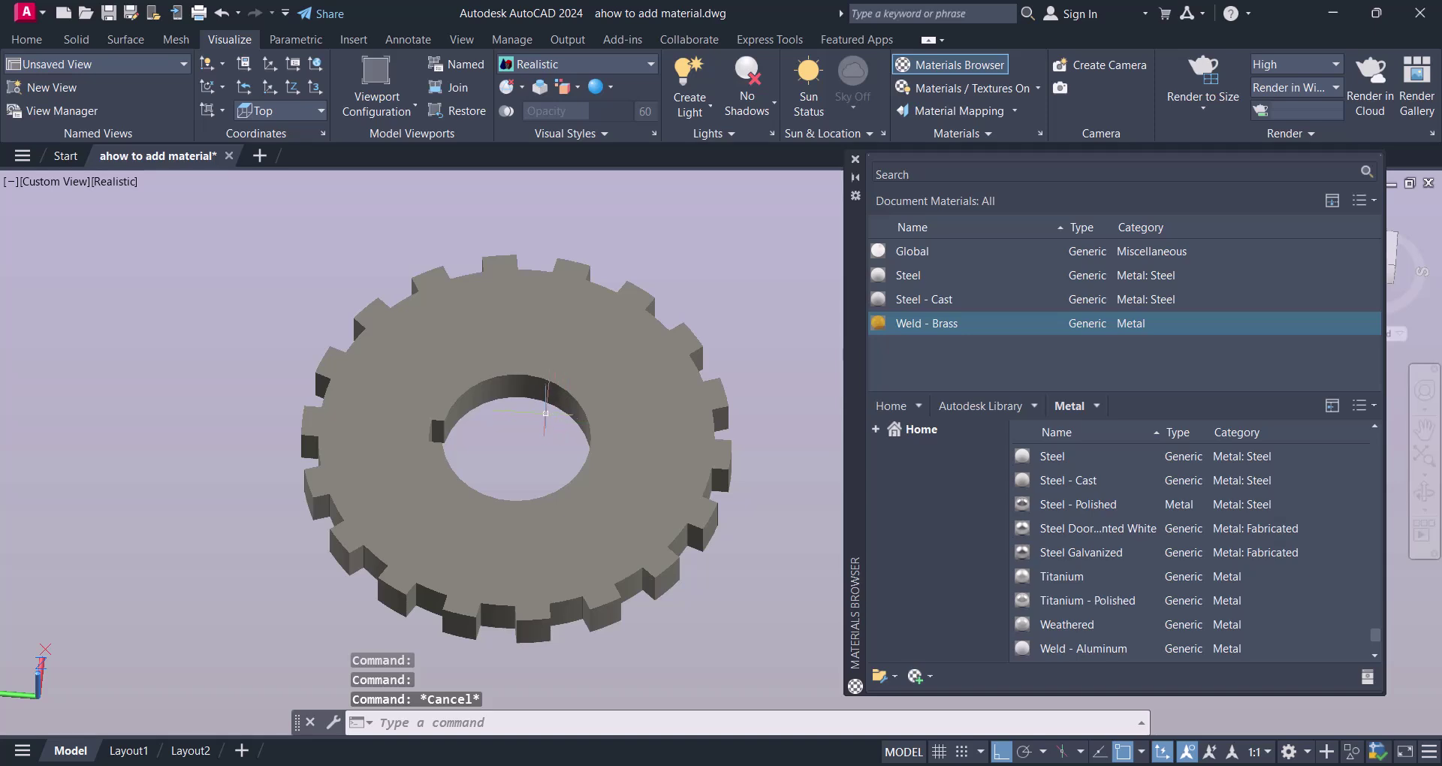
scroll(653, 511, down, 3)
key(Escape)
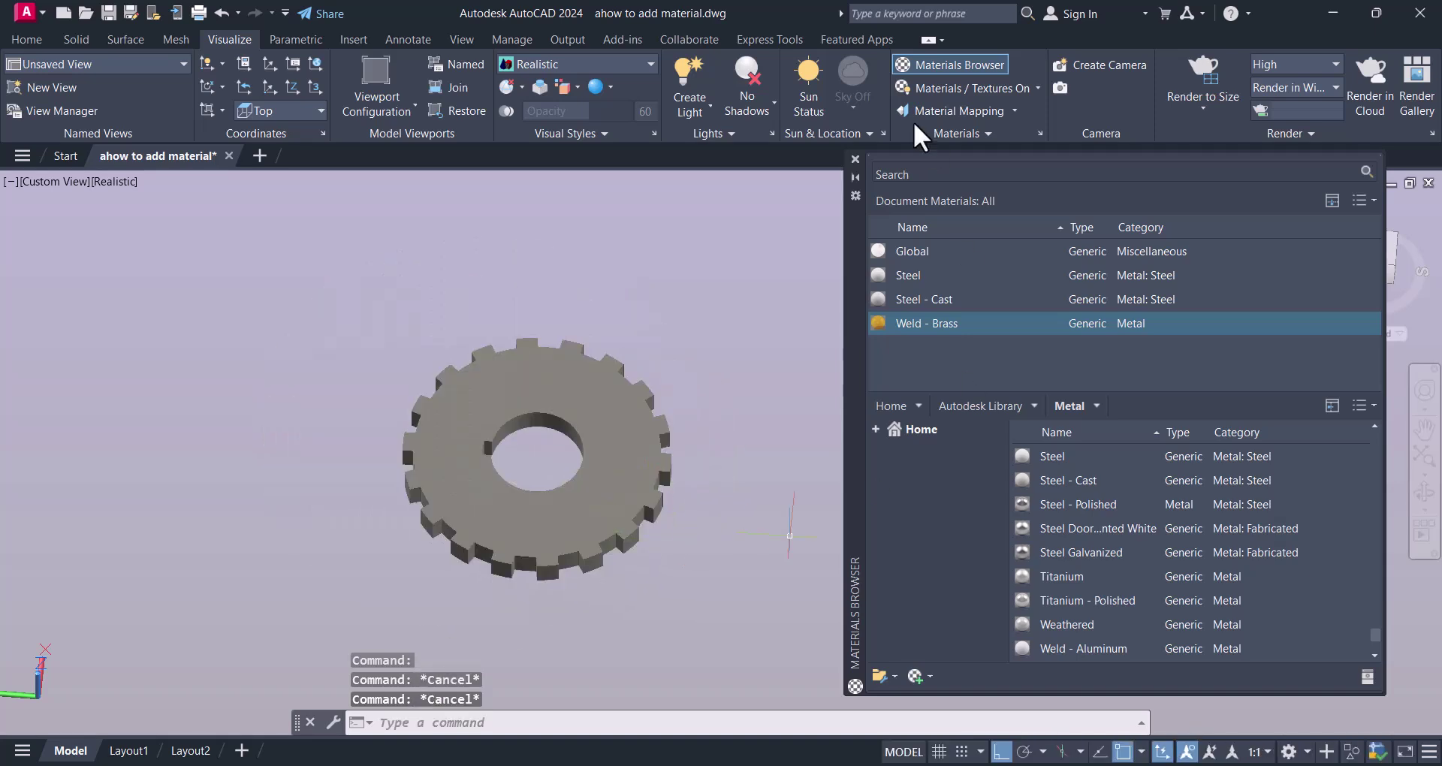
key(Escape)
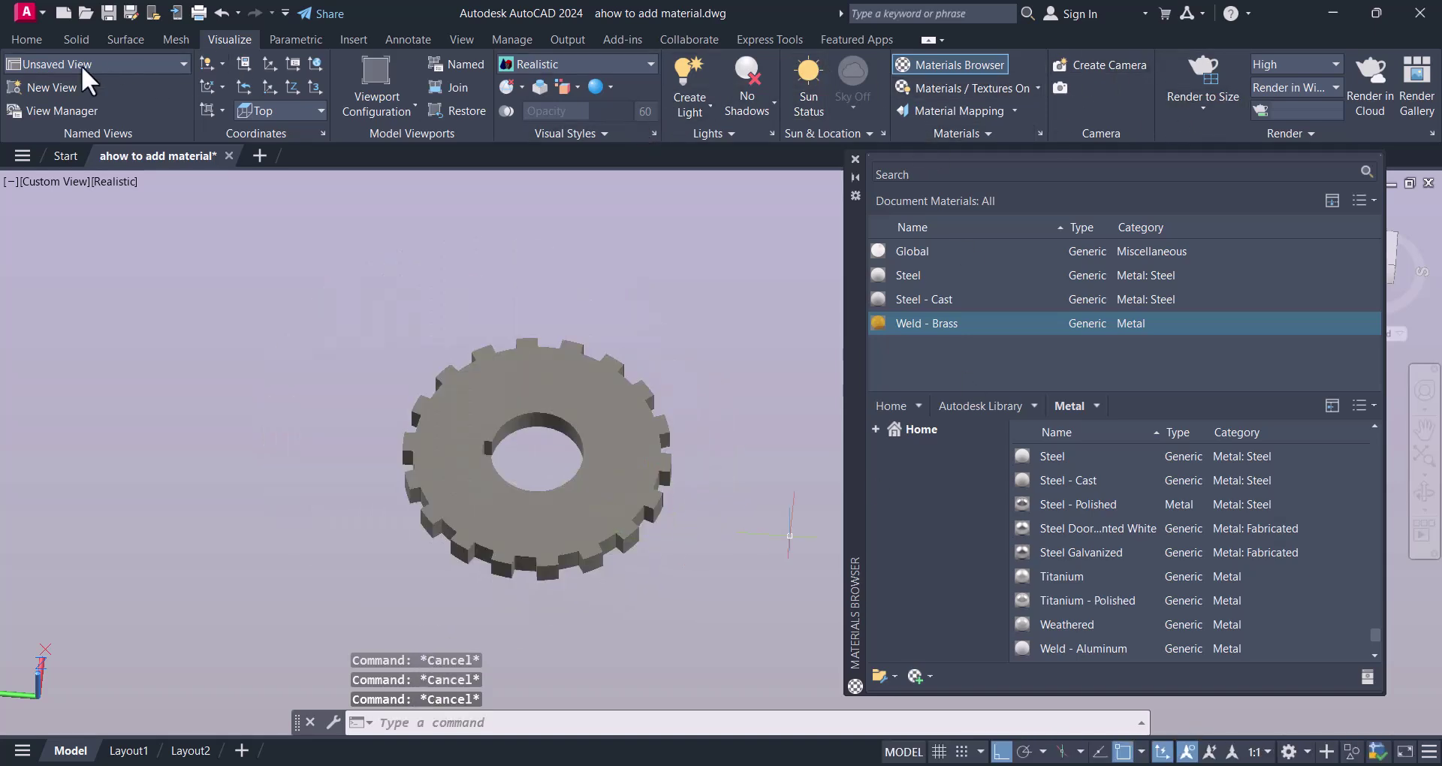
Step: In the Layer list, turn off the mech layer and turn on the civil layer
click(27, 41)
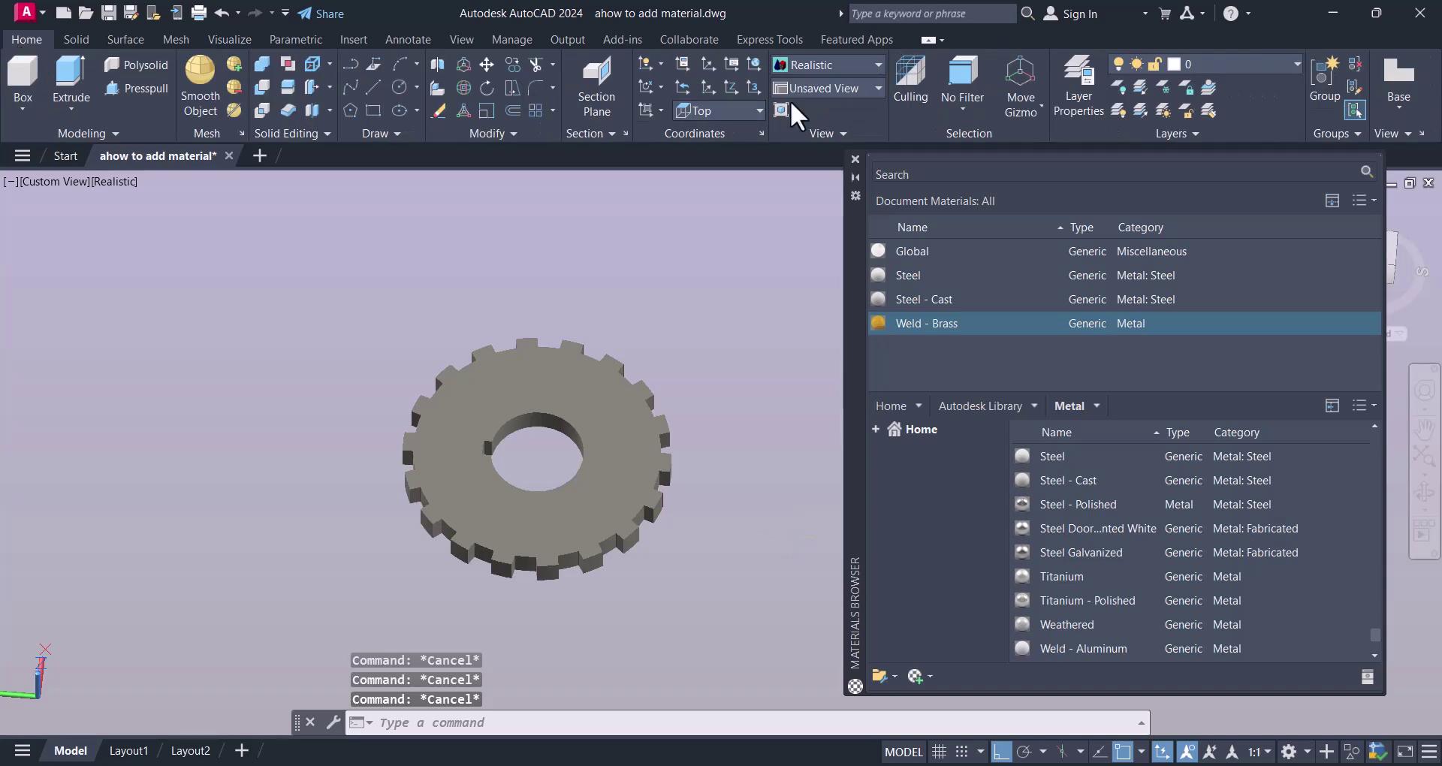
click(1216, 66)
click(1121, 130)
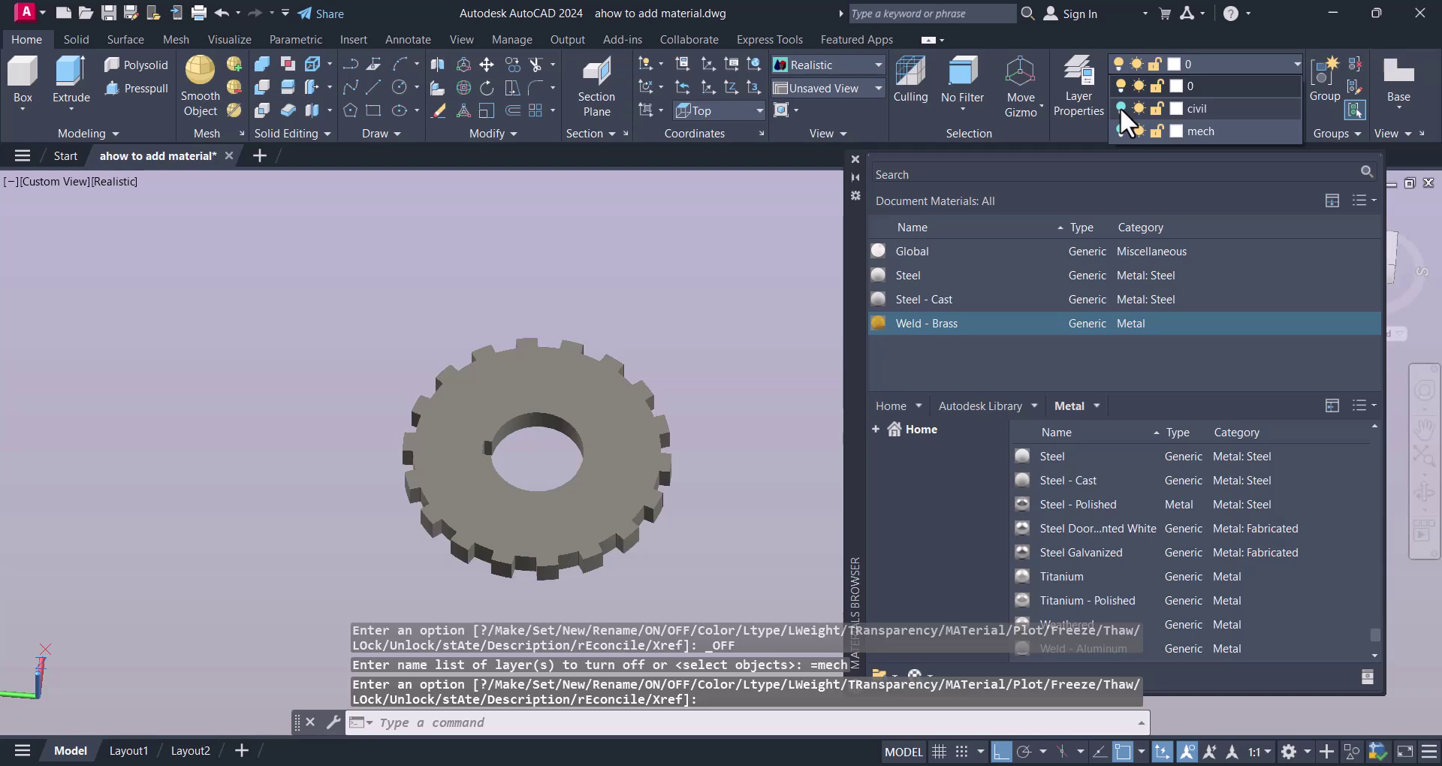
click(1119, 107)
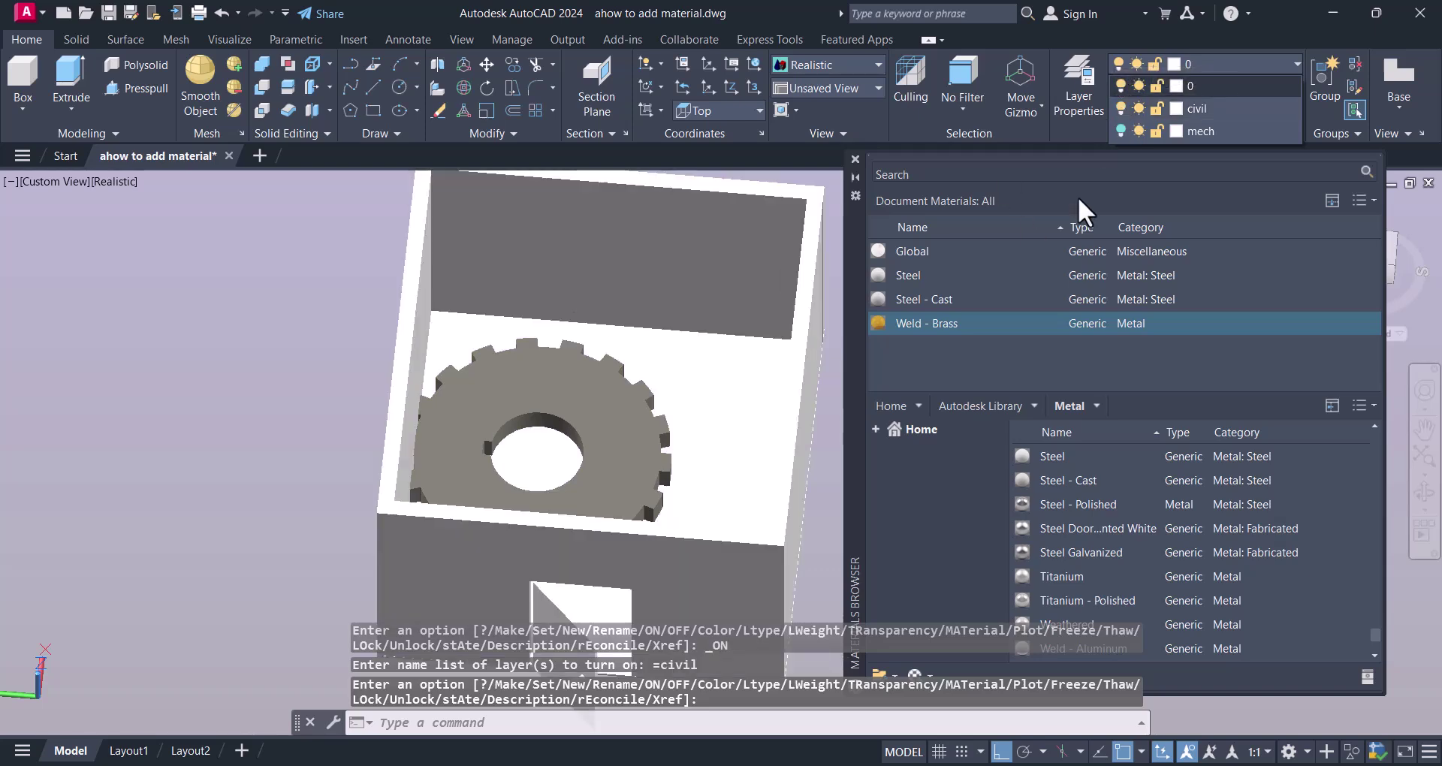
scroll(600, 395, down, 5)
key(Escape)
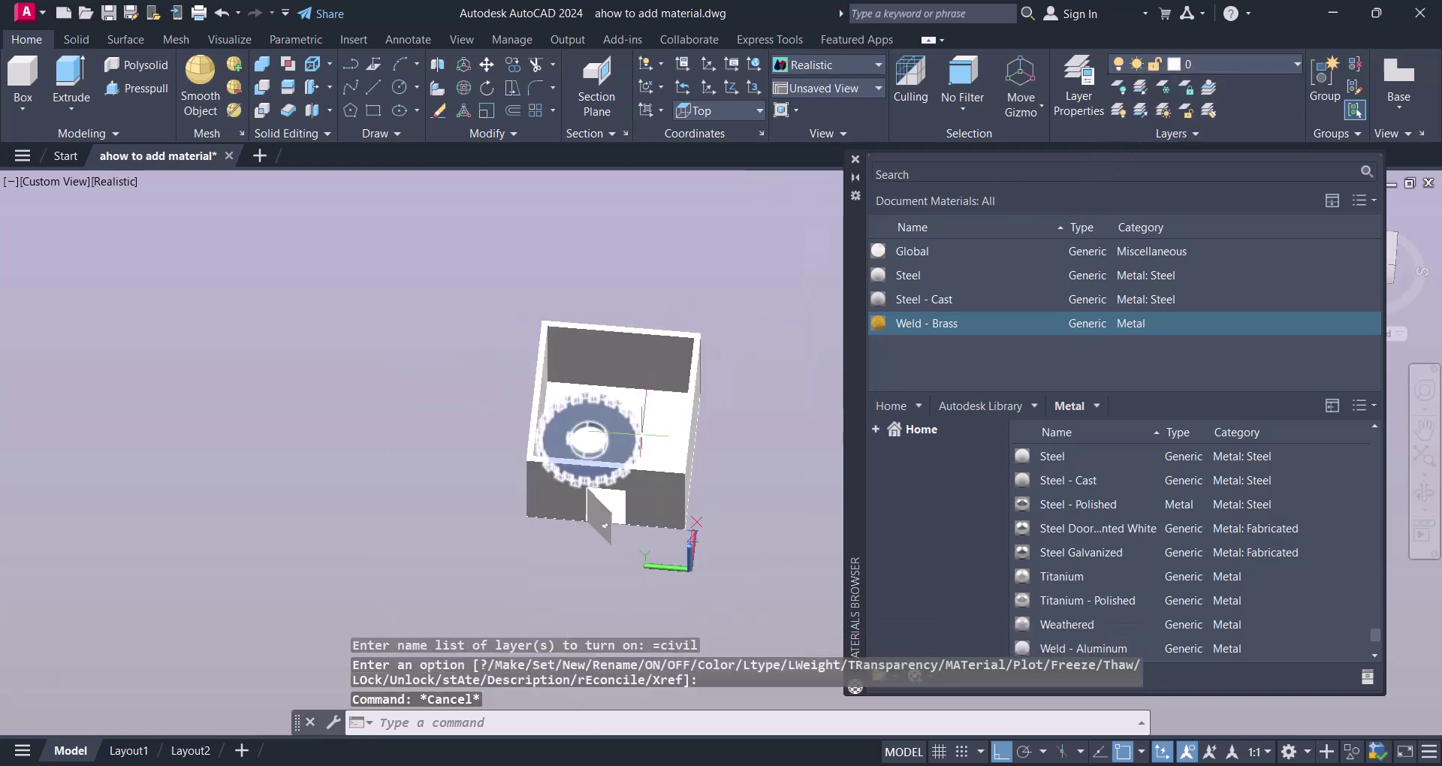
click(600, 395)
key(Escape)
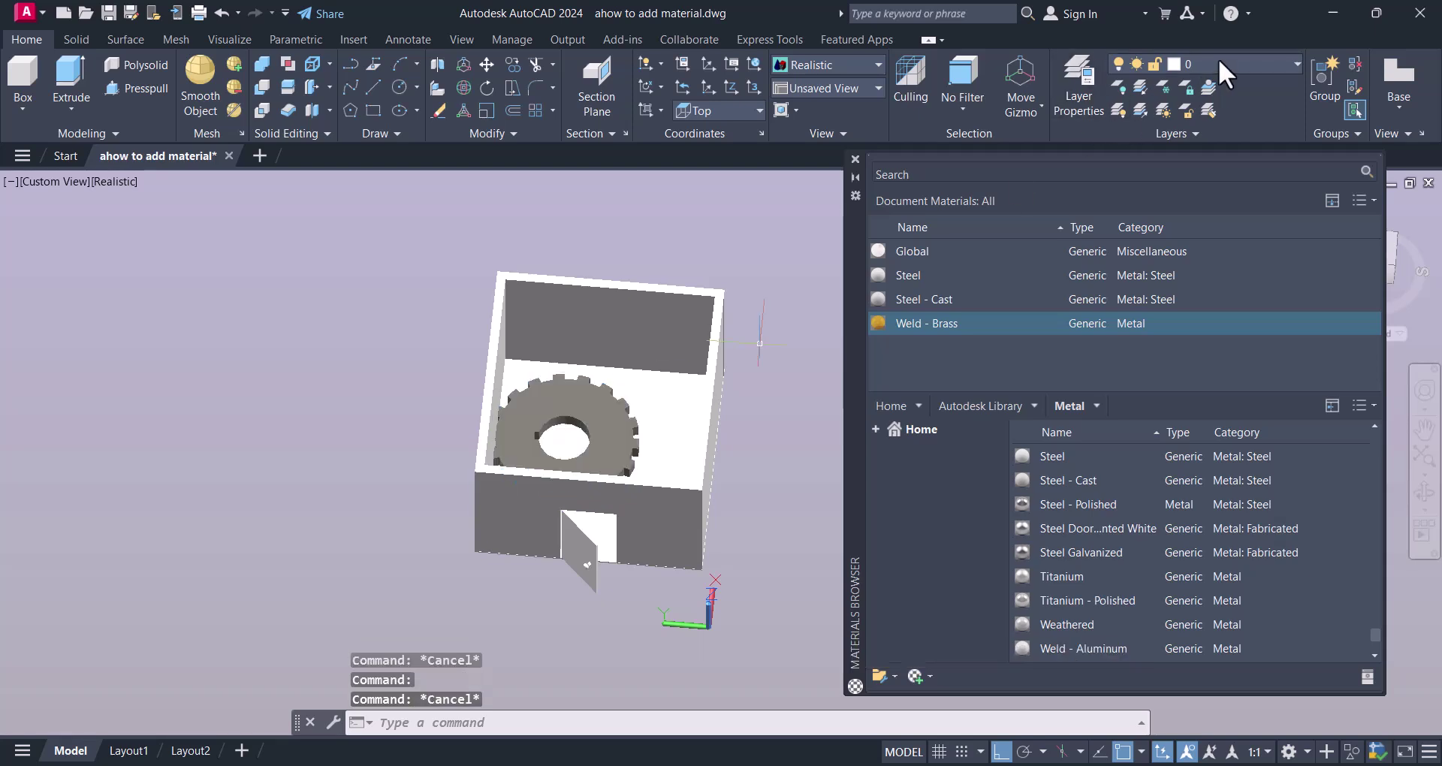
Step: Turn the mech layer back on, select the gear, and start Move with M
click(1218, 60)
click(1119, 132)
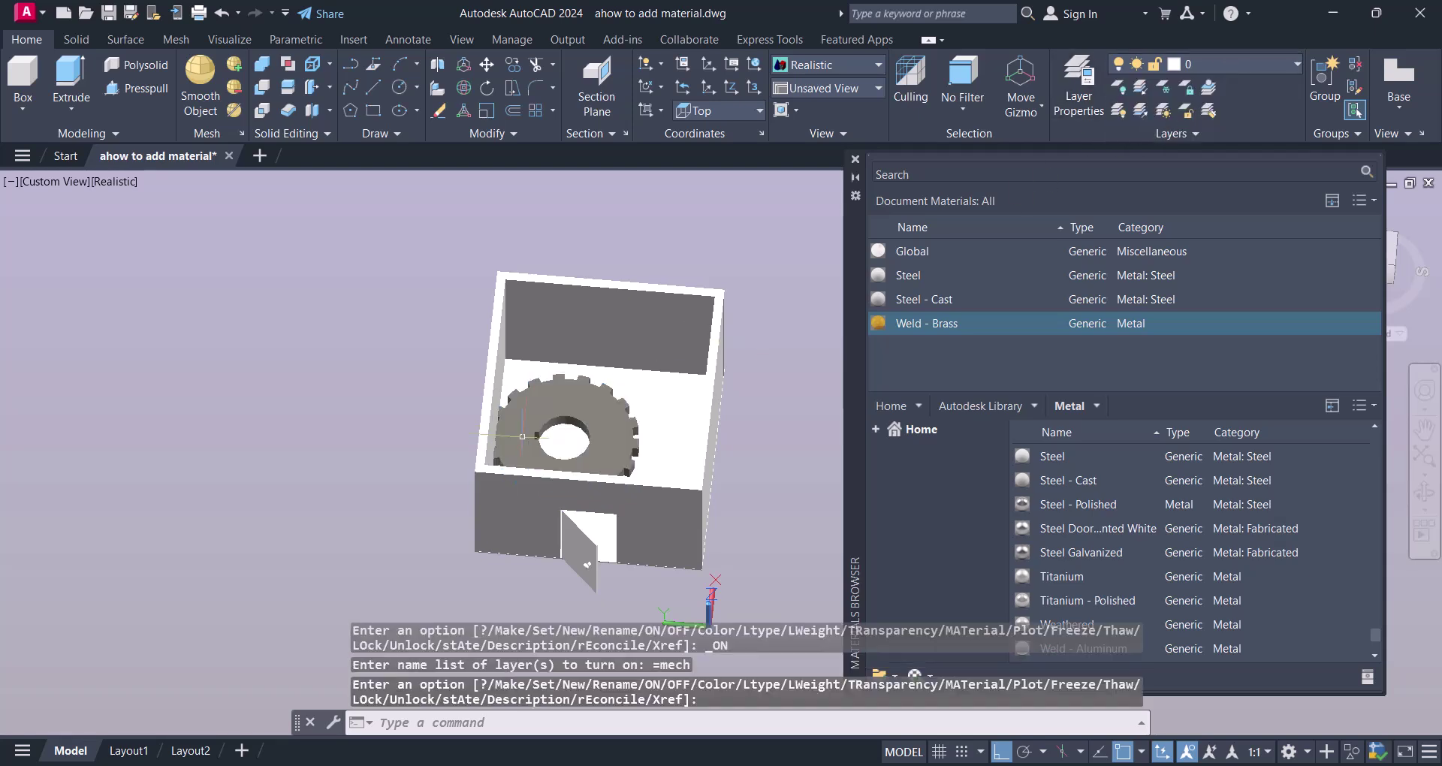
click(582, 395)
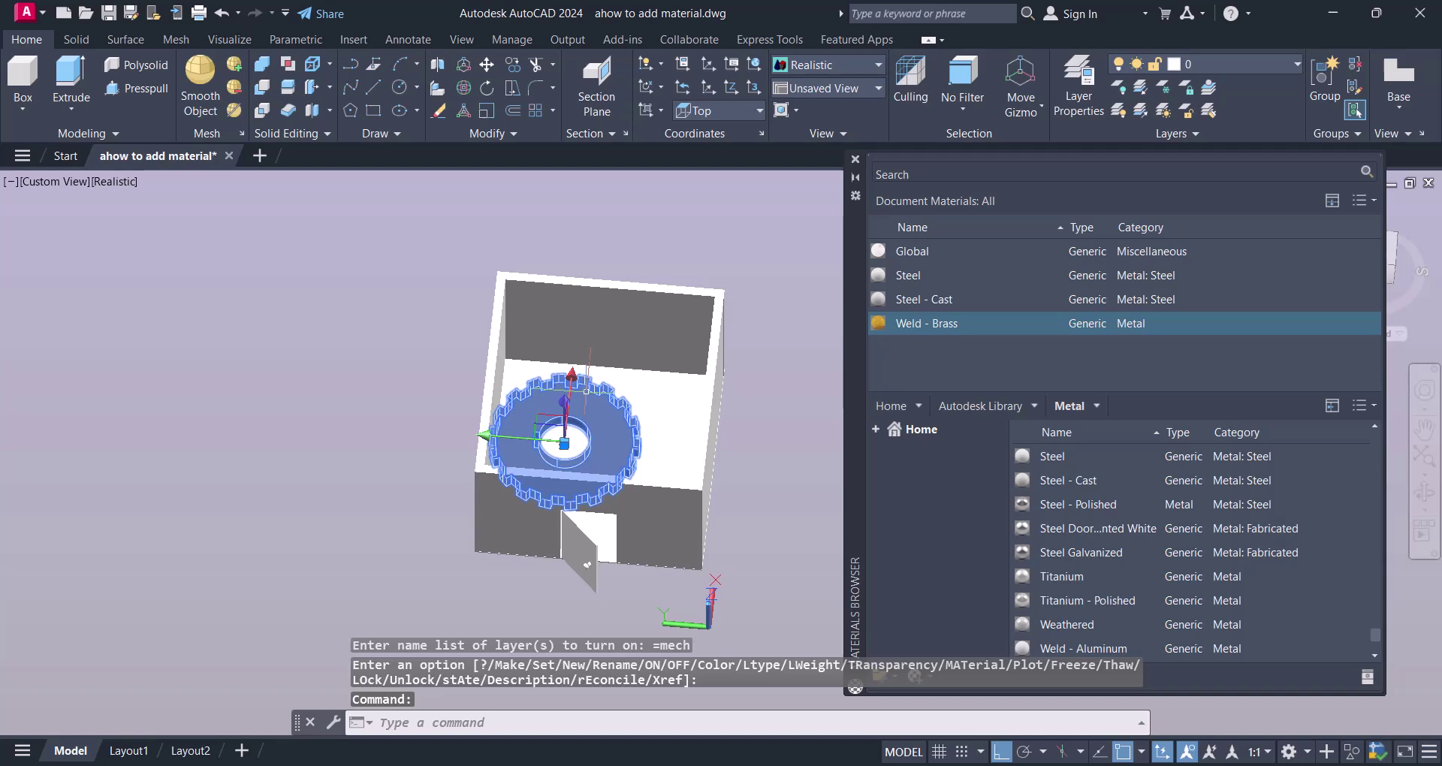
text(m)
key(Return)
Step: Move the gear far to the left, out of the house box
key(Escape)
key(Escape)
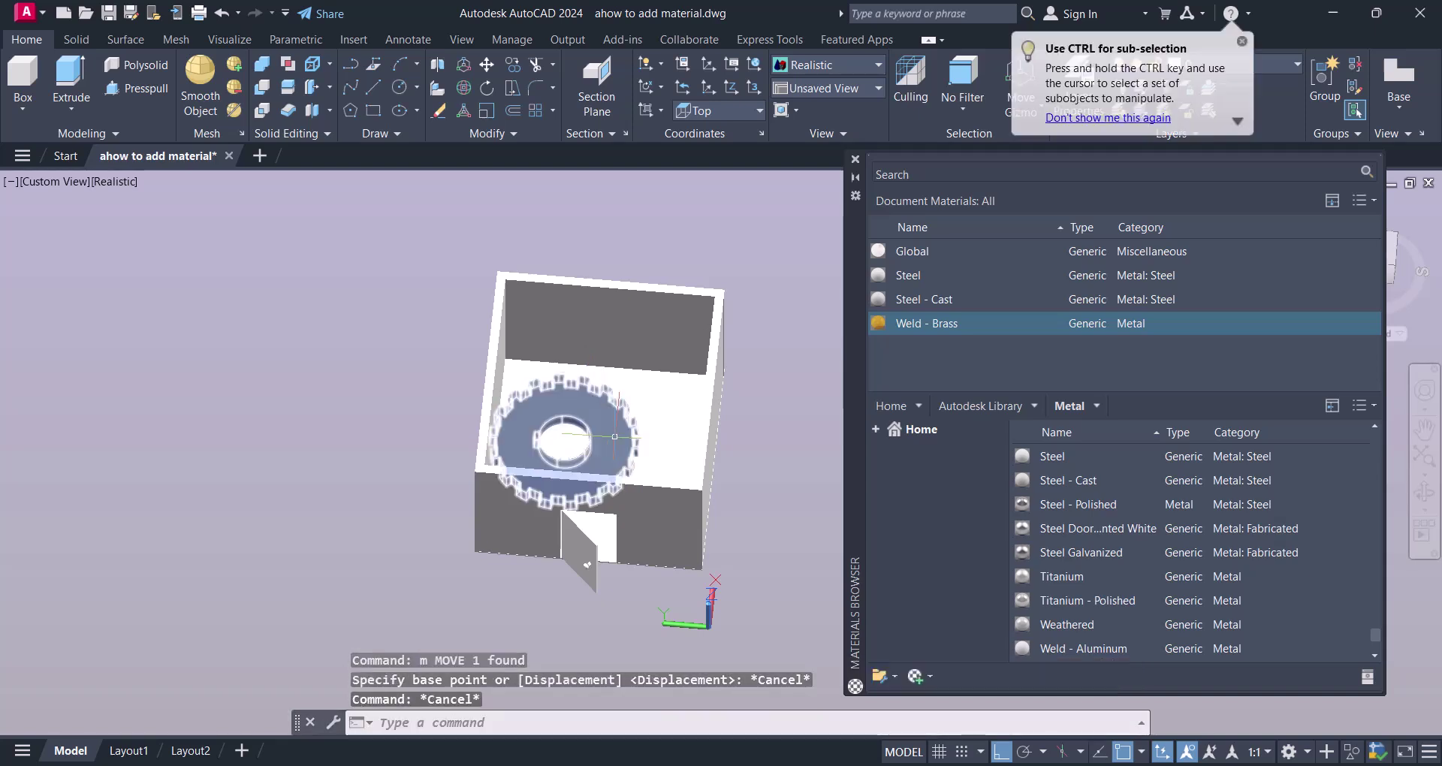
text(m)
key(Return)
click(498, 458)
key(Return)
click(498, 458)
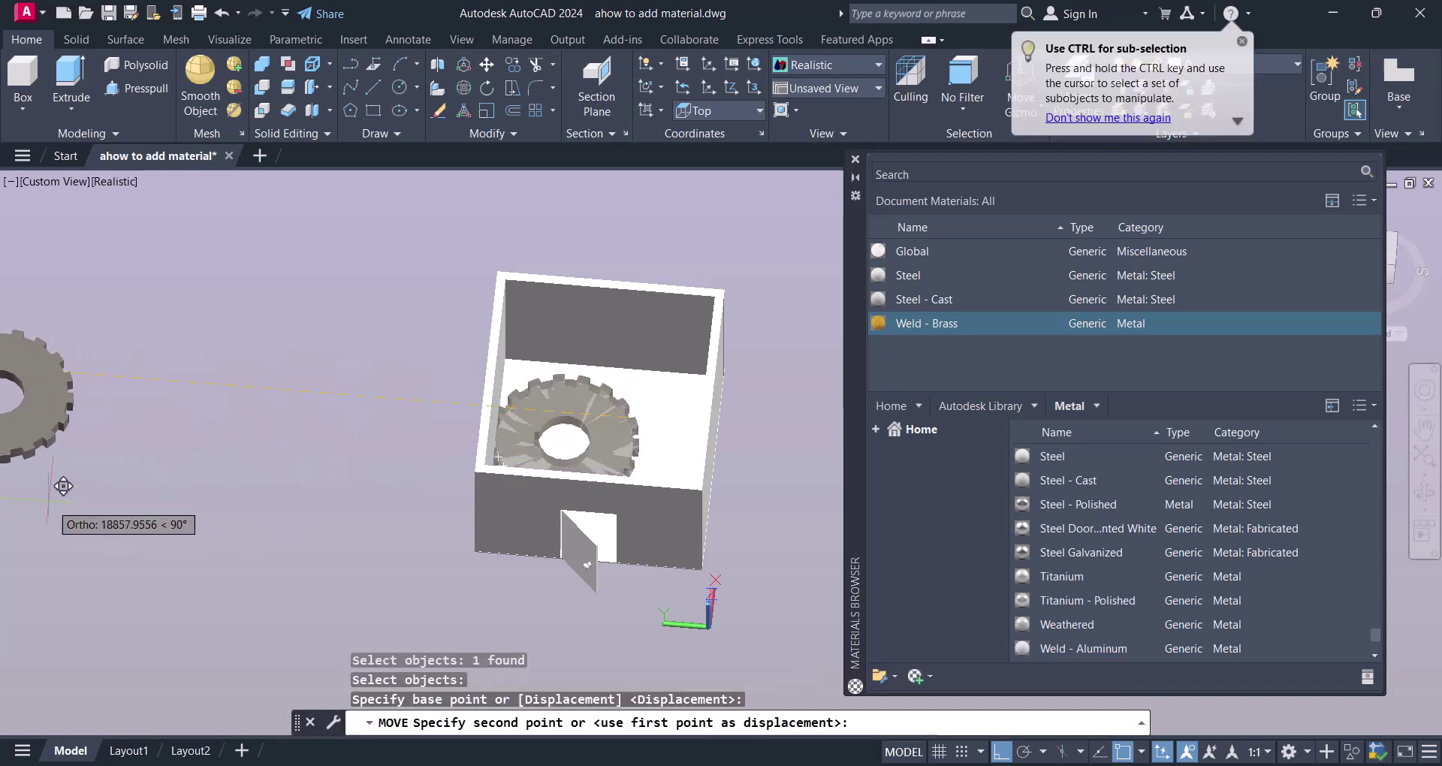
click(14, 474)
shift+middle_drag(15, 474, 251, 417)
key(Escape)
key(Escape)
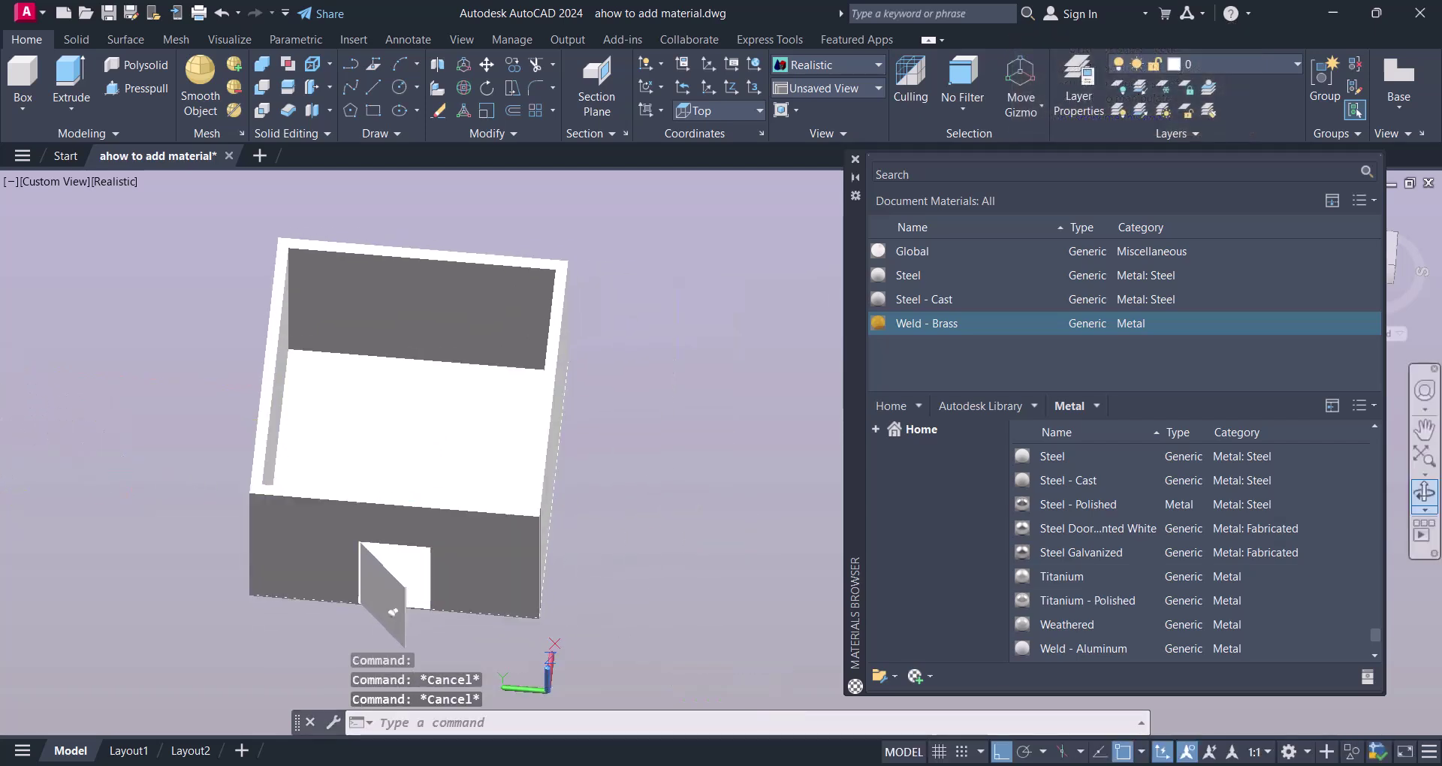
Step: Orbit the view to a close angled look at the house's door wall
click(1422, 497)
drag(749, 486, 413, 488)
scroll(487, 459, up, 2)
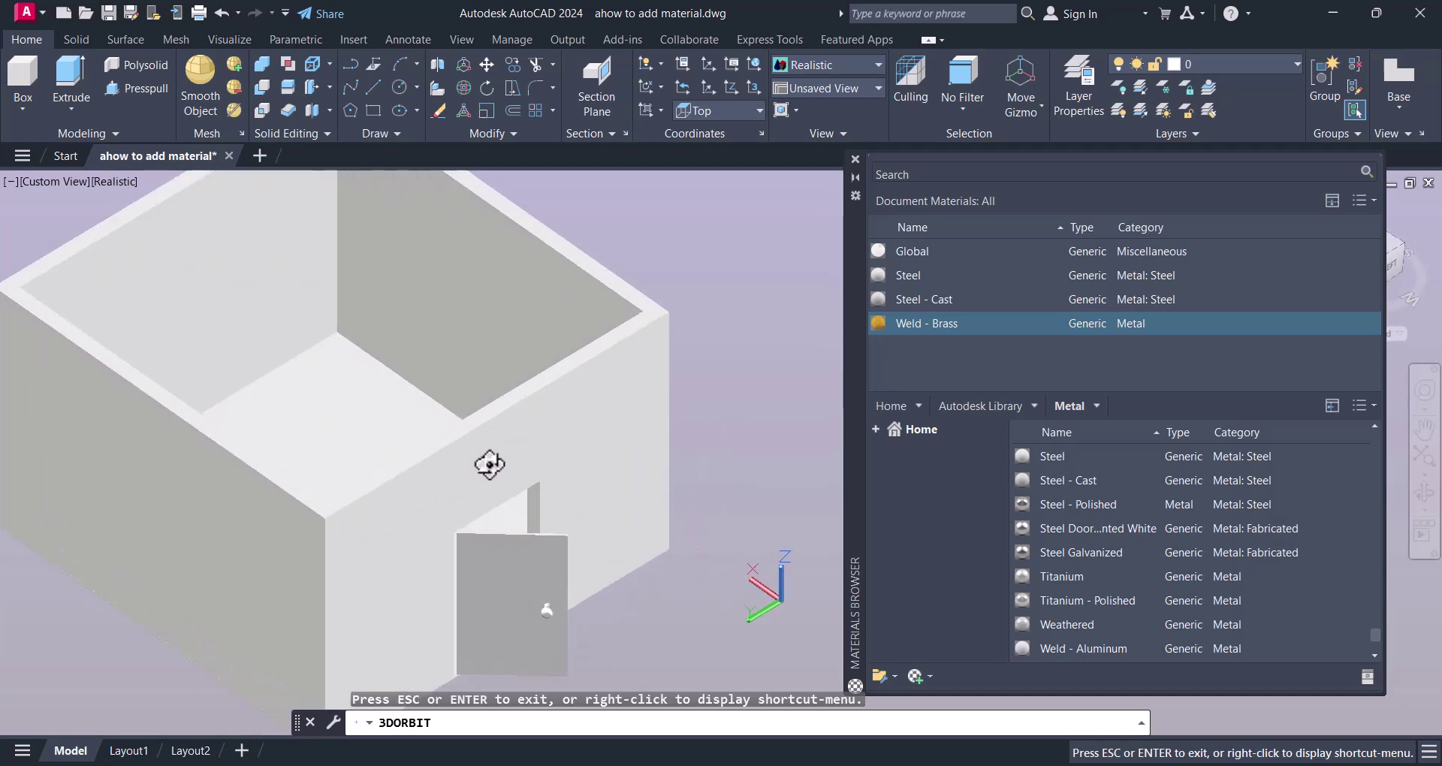
drag(475, 445, 526, 391)
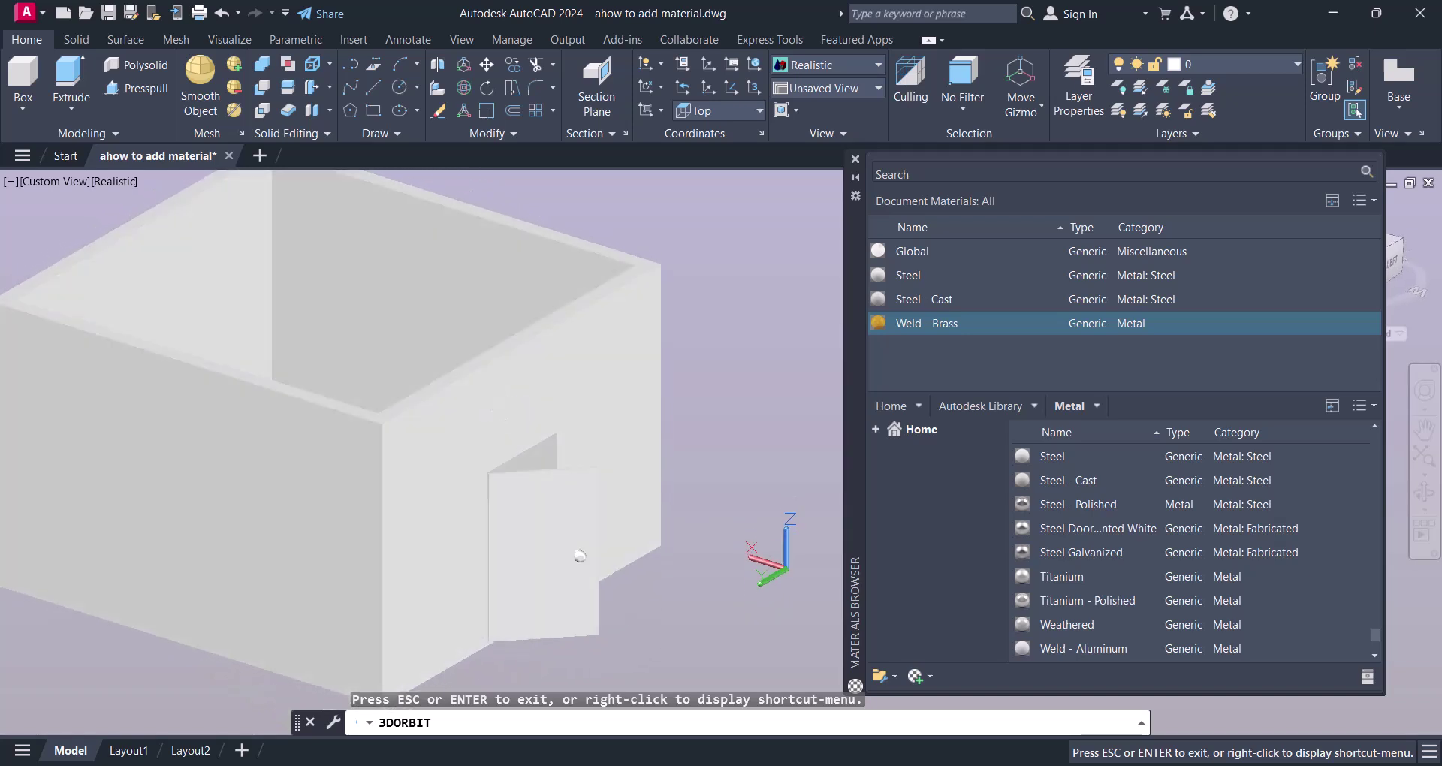
key(Escape)
click(1035, 406)
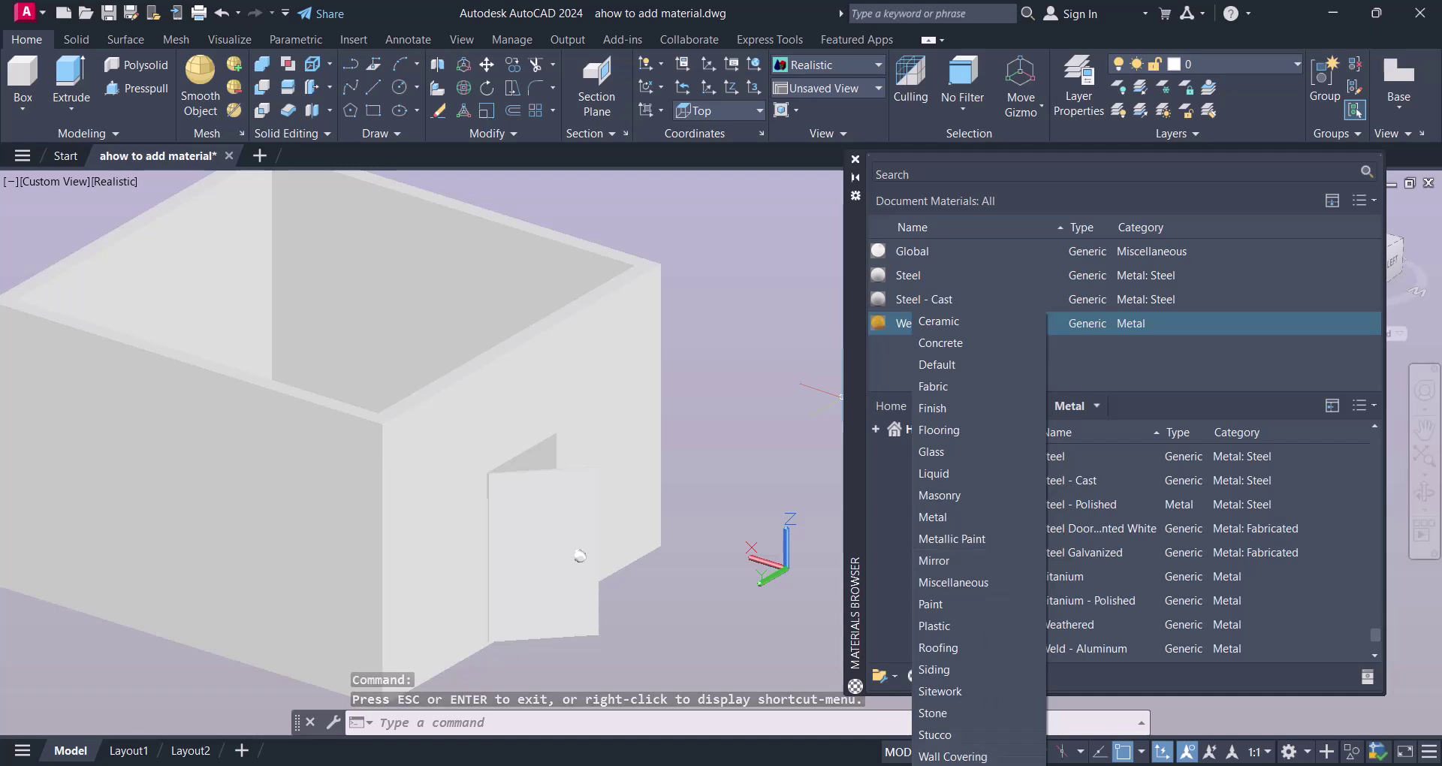
Step: List the Wood library materials and apply Teak to the door
click(939, 764)
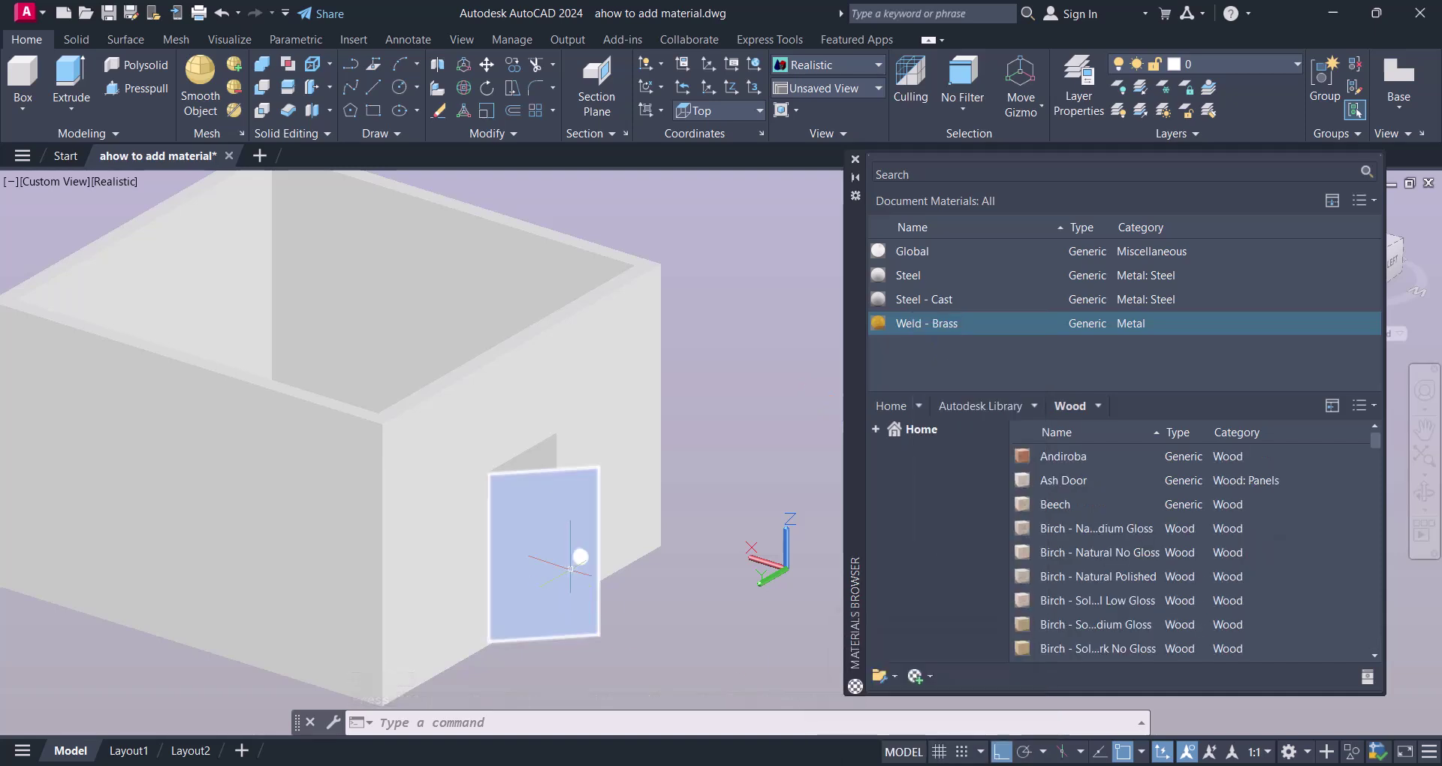
scroll(1143, 569, down, 5)
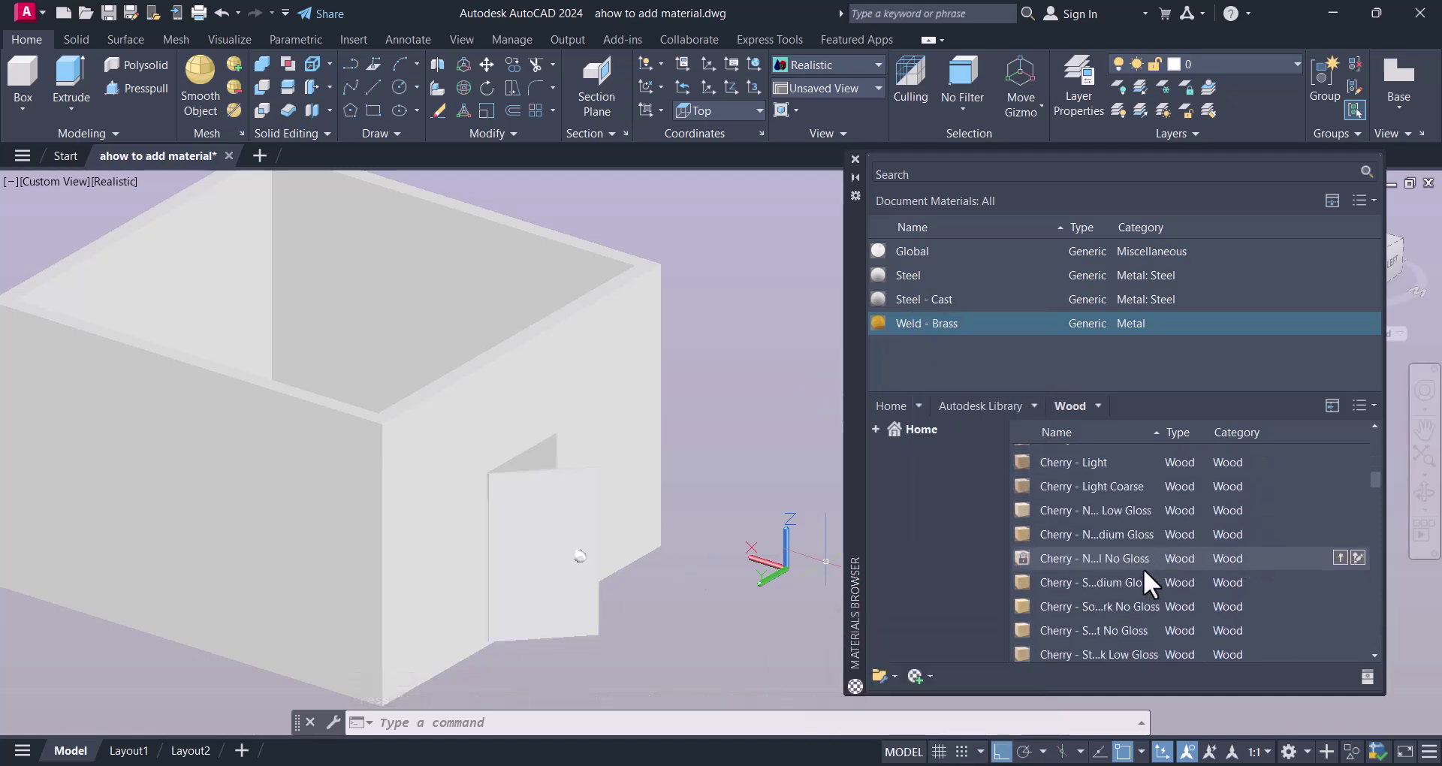
scroll(1146, 573, down, 10)
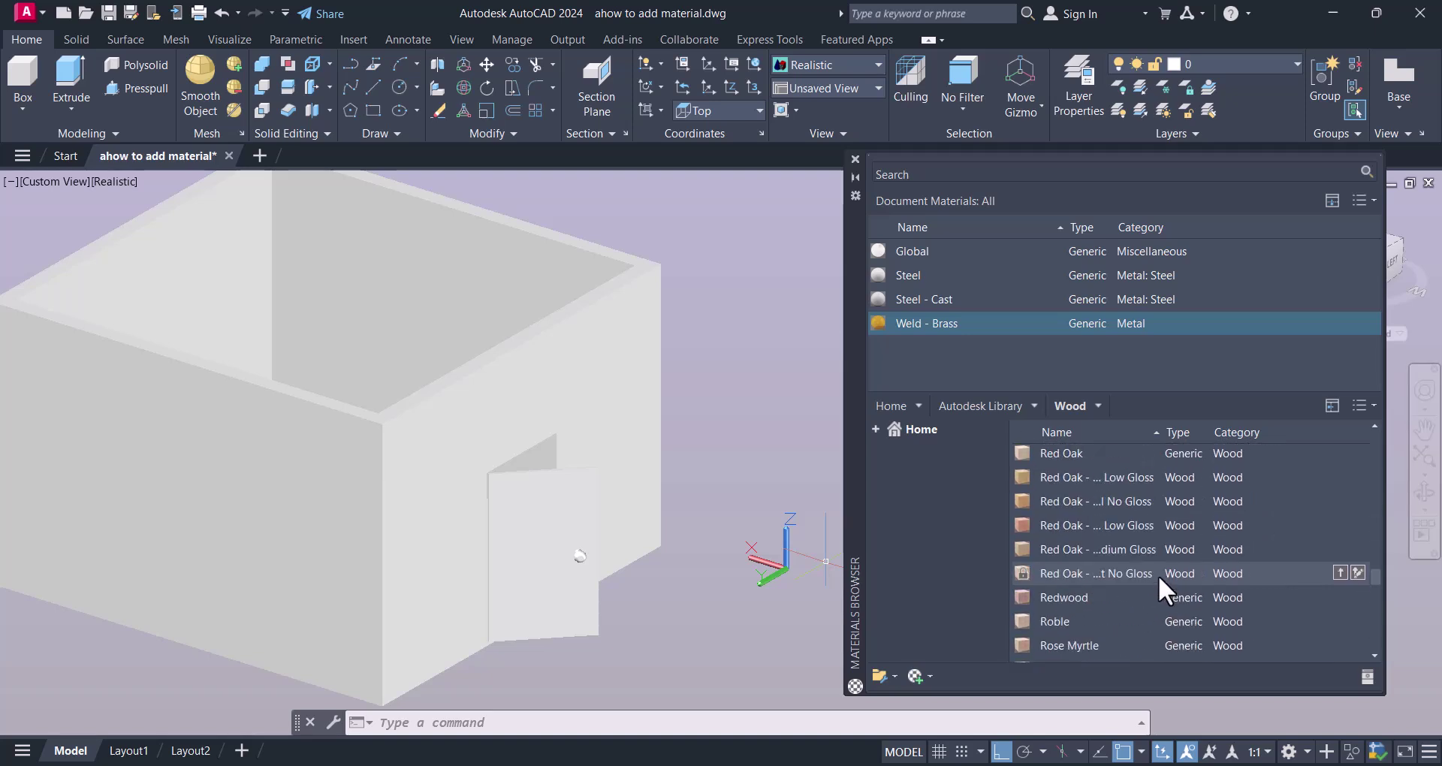
scroll(1111, 605, down, 5)
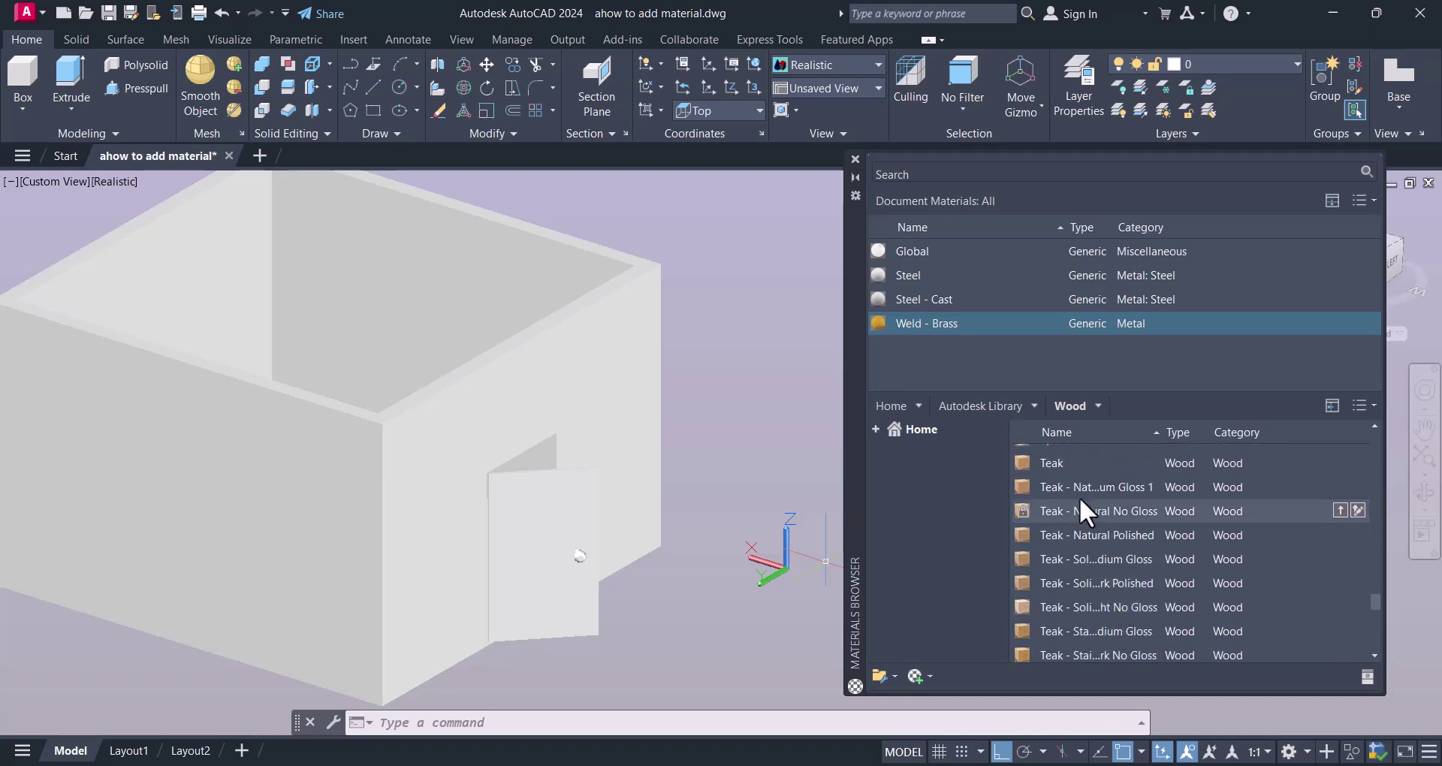
drag(1052, 461, 566, 561)
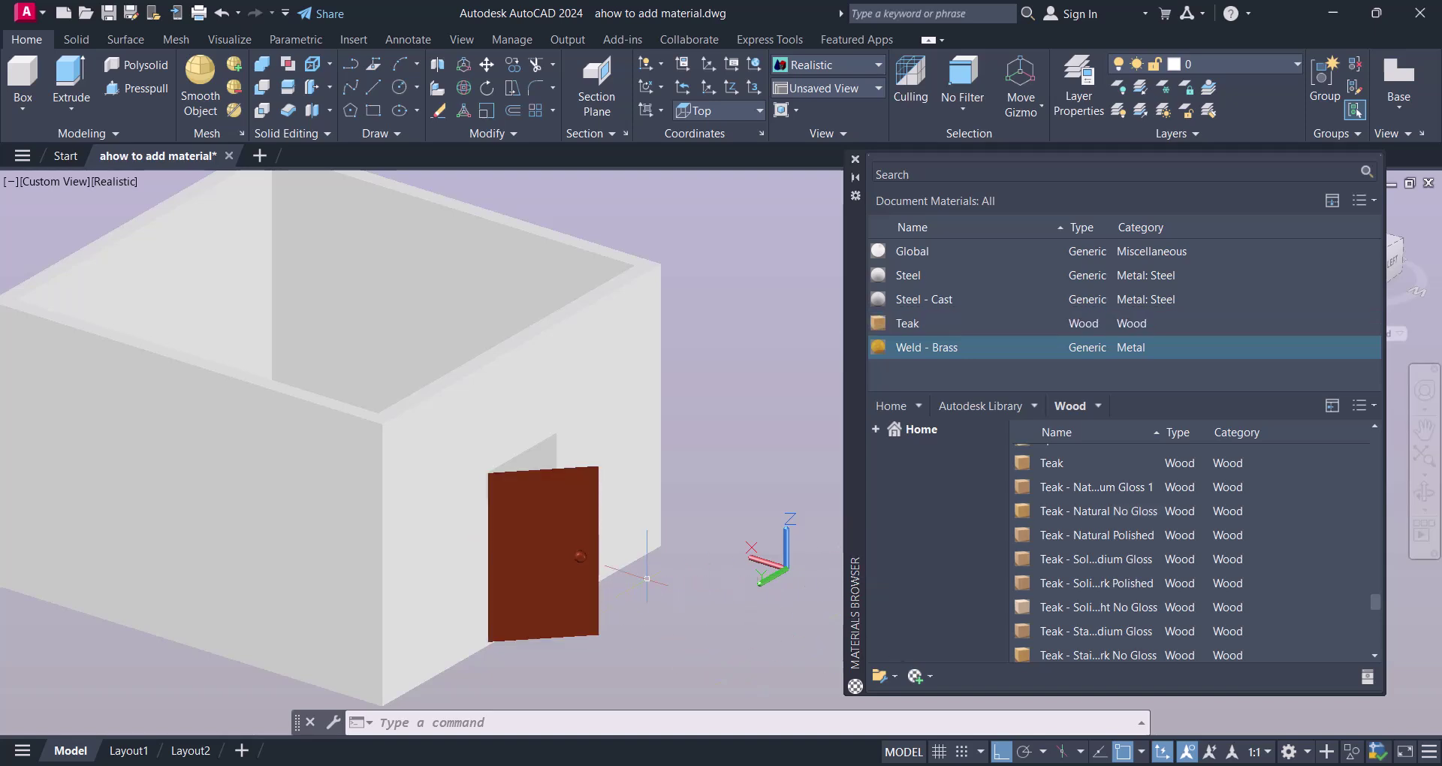
Step: Select the door slab and give it the Walnut material
scroll(589, 569, up, 3)
scroll(589, 568, up, 3)
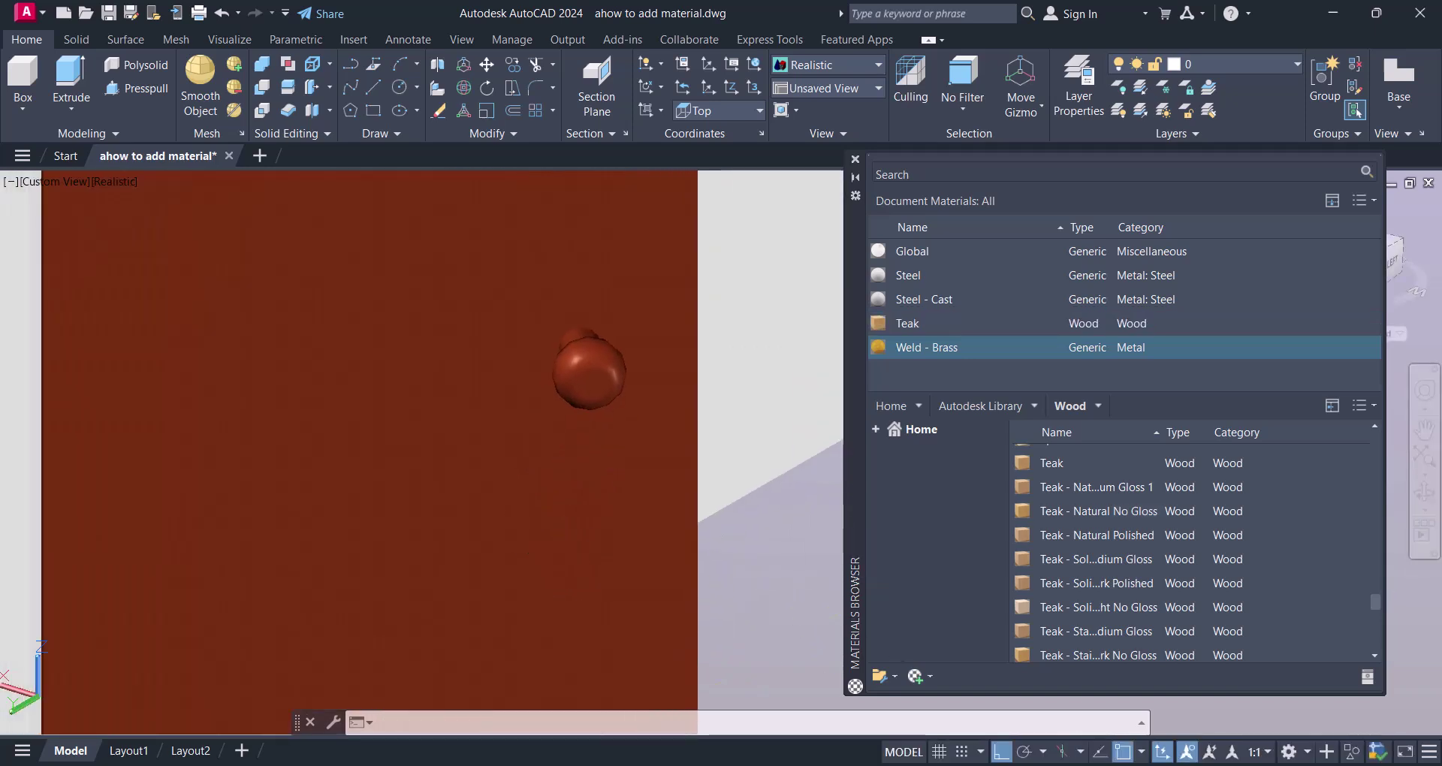
click(810, 427)
scroll(1264, 482, down, 3)
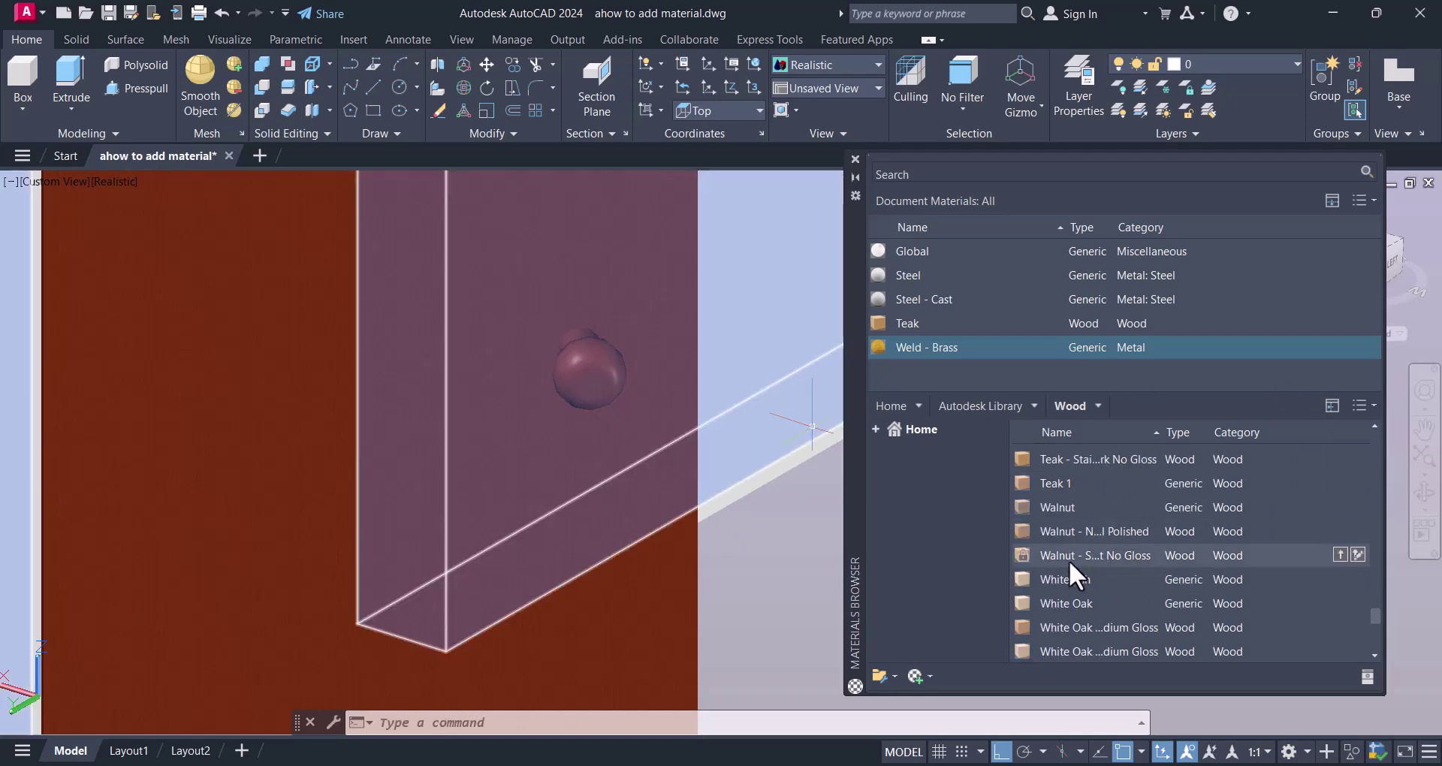
drag(1069, 560, 718, 493)
drag(330, 429, 272, 422)
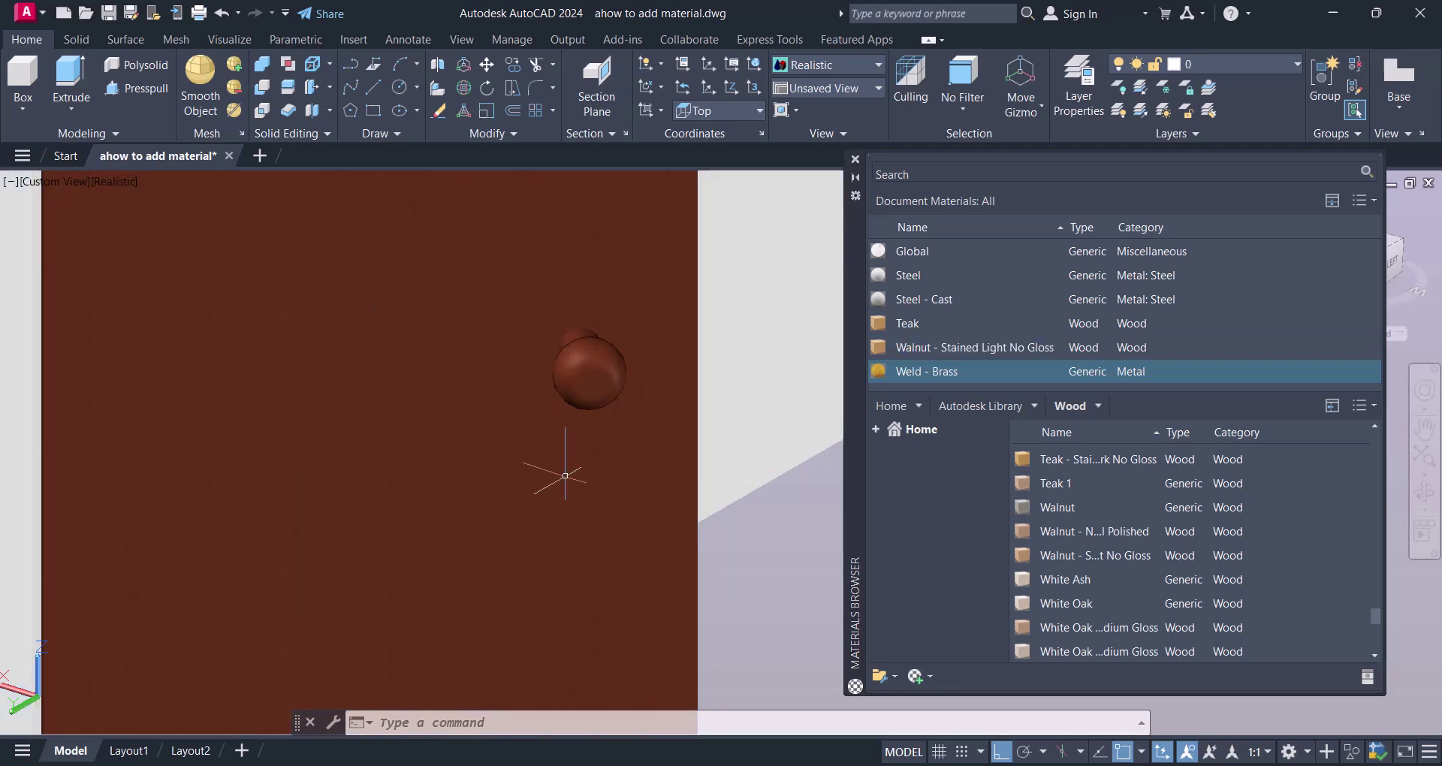
Step: Try further wood materials on the door, ending with Ash Door
scroll(567, 478, down, 5)
scroll(1085, 633, down, 3)
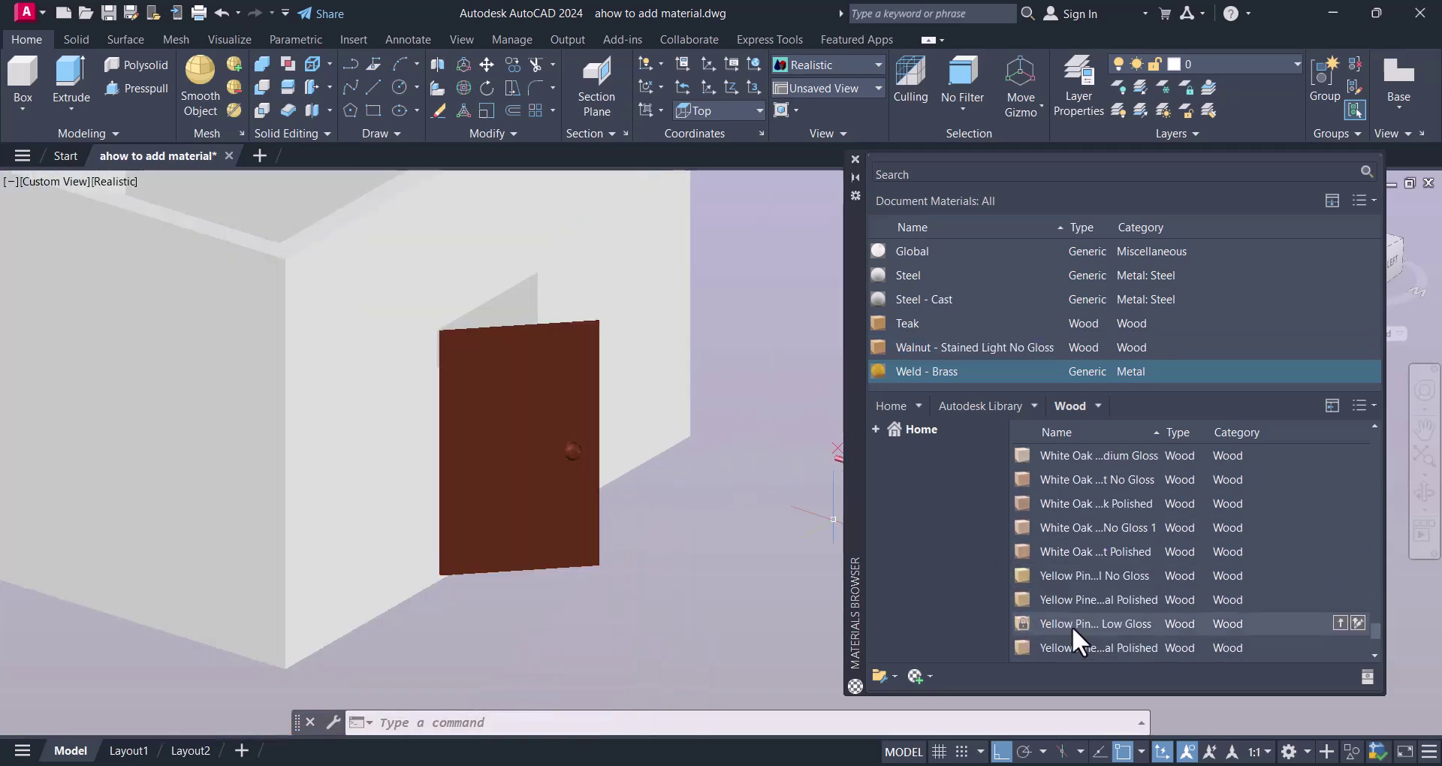
drag(1071, 624, 565, 503)
scroll(573, 451, up, 5)
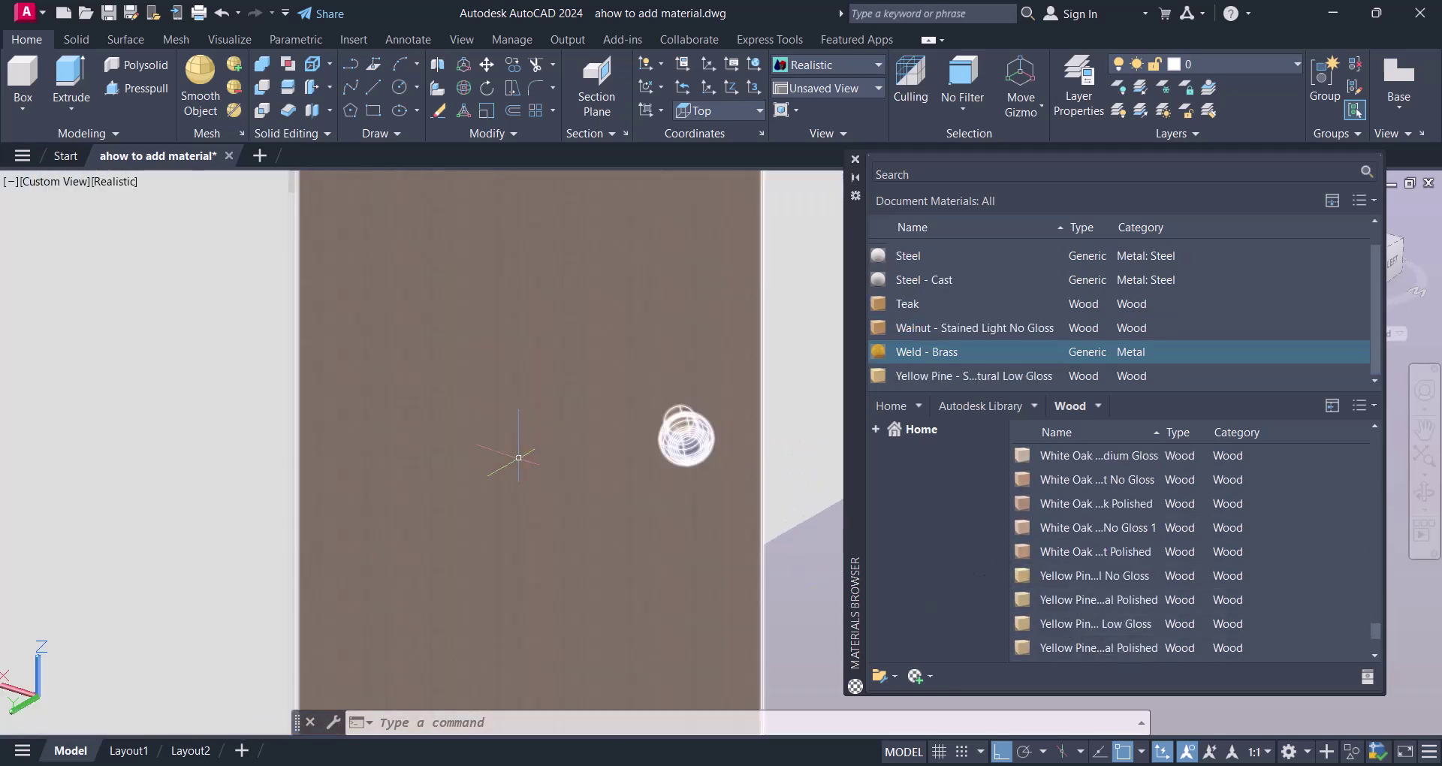
scroll(1082, 593, up, 10)
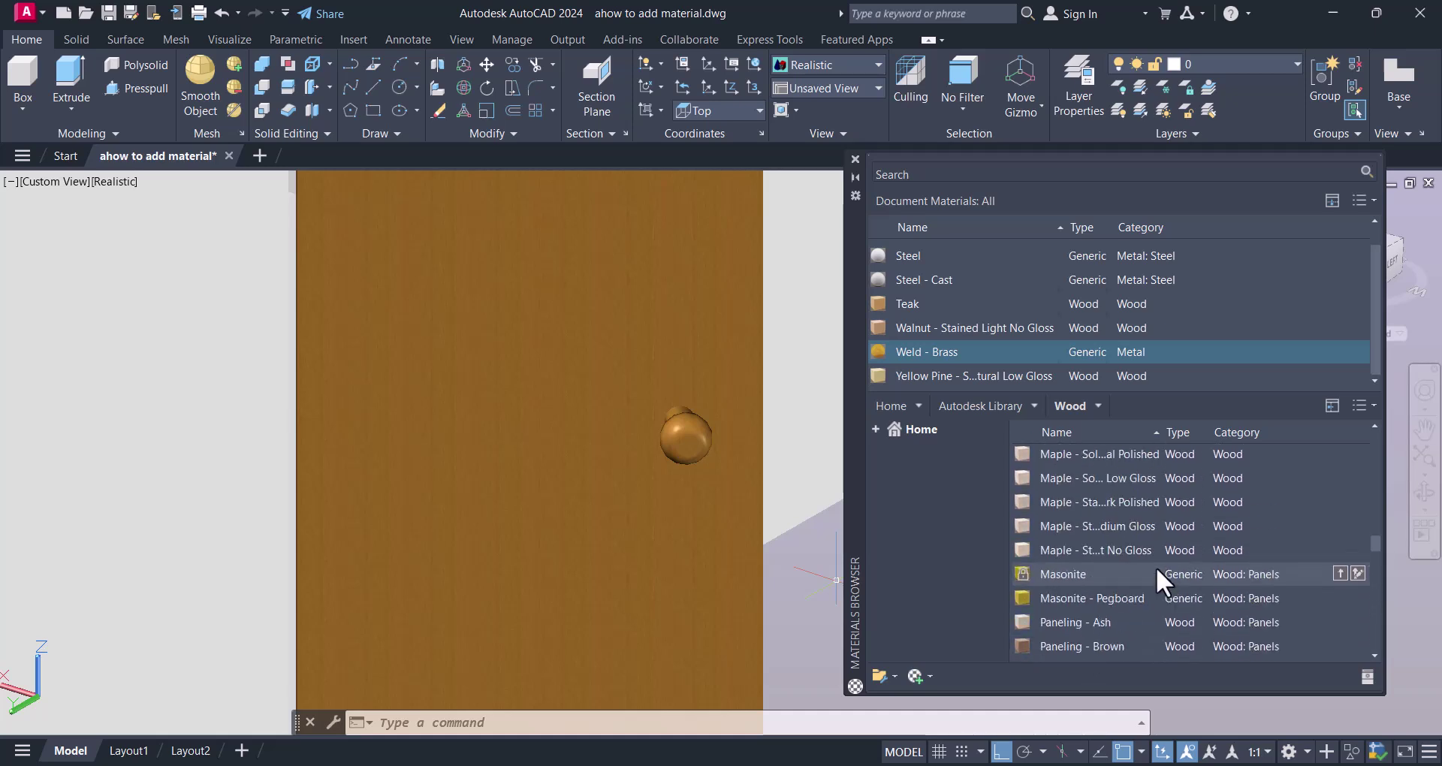
drag(1377, 548, 1351, 445)
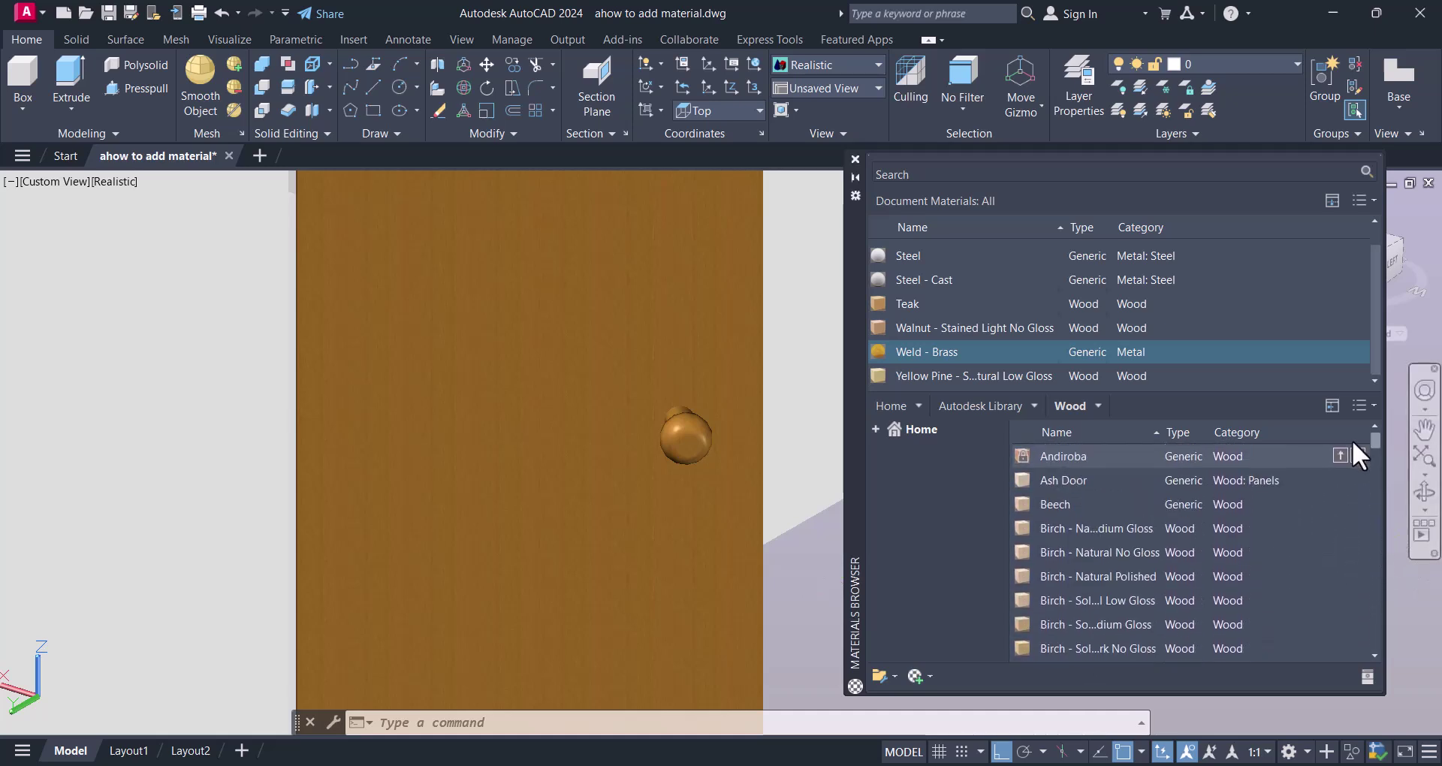
drag(1060, 484, 504, 488)
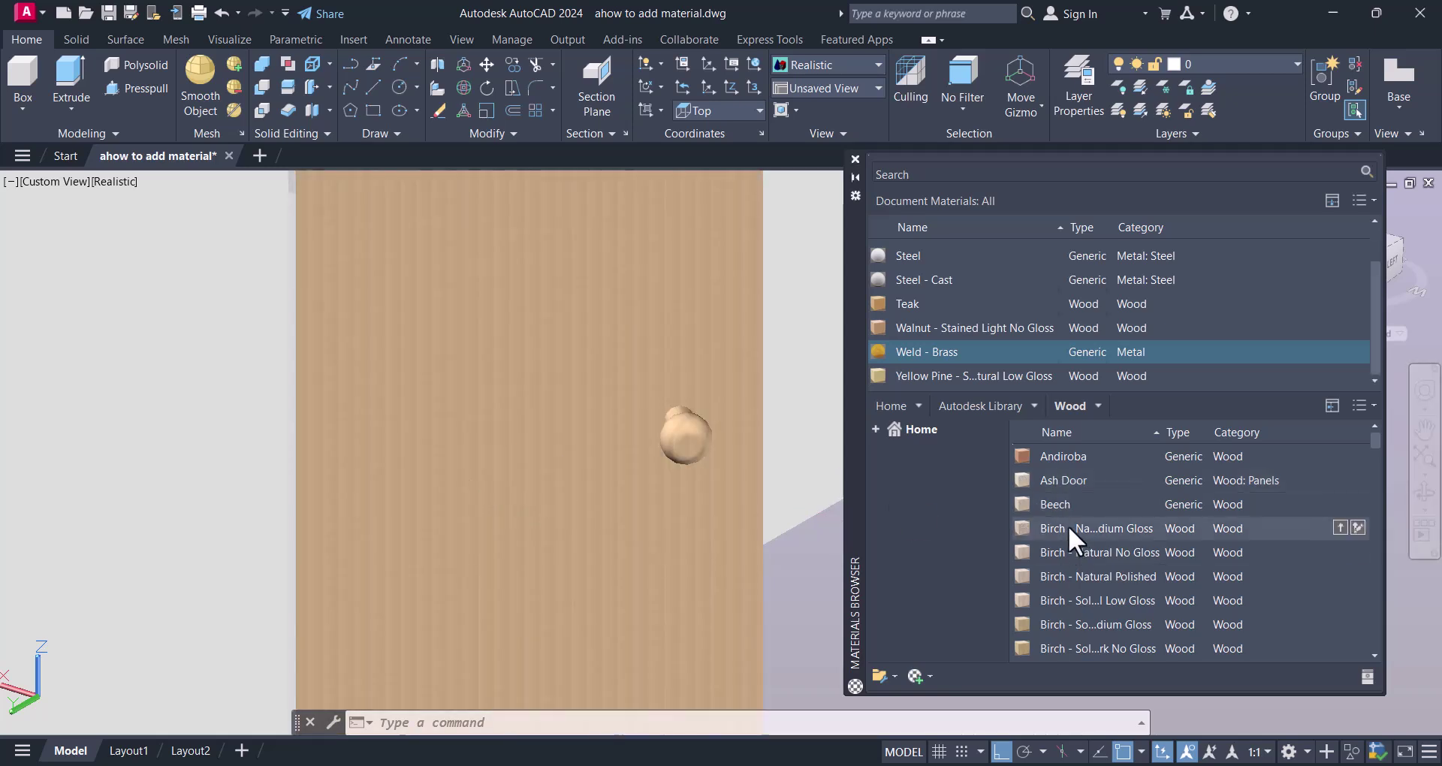
Step: Orbit the view around the room to inspect the wood-finished door
click(630, 518)
key(Escape)
scroll(676, 516, down, 4)
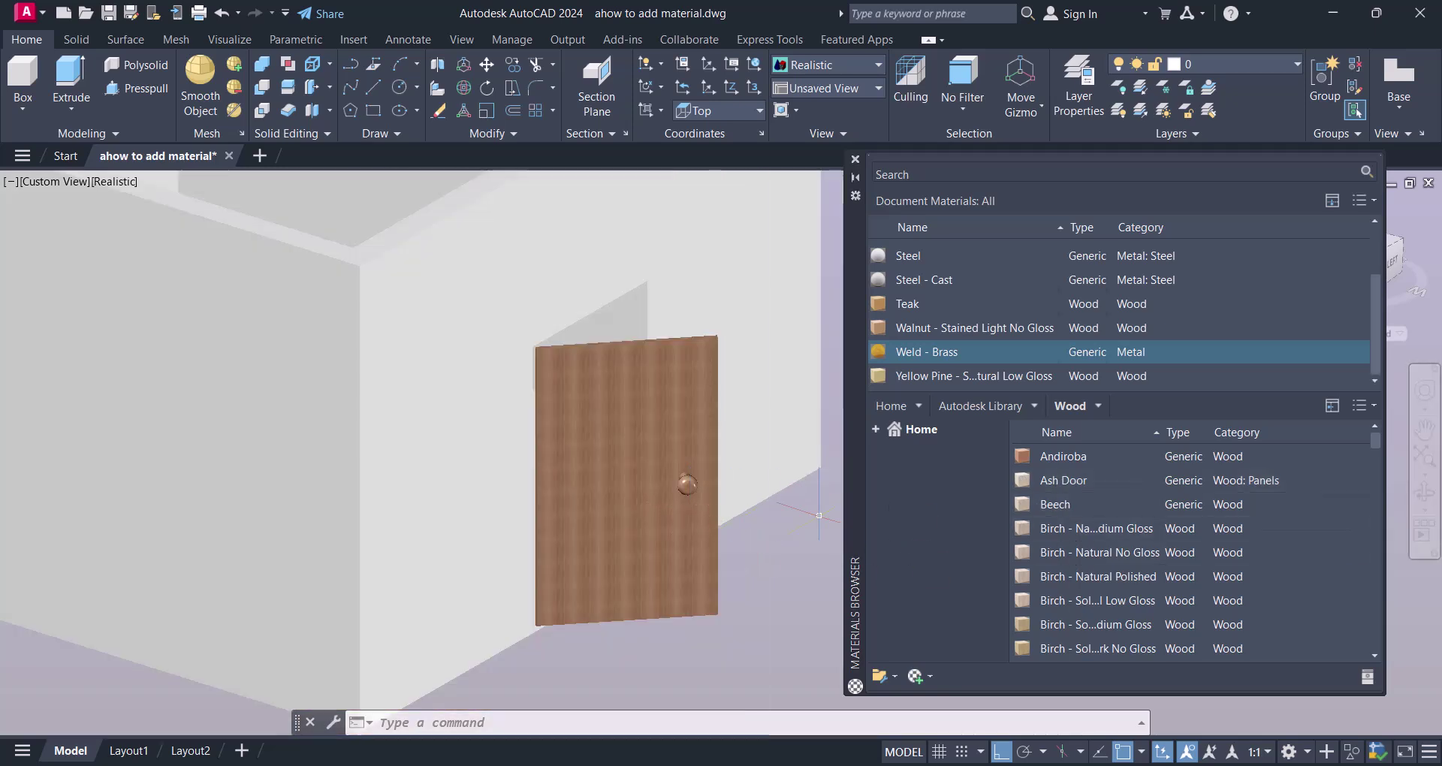
click(1424, 493)
drag(660, 488, 901, 503)
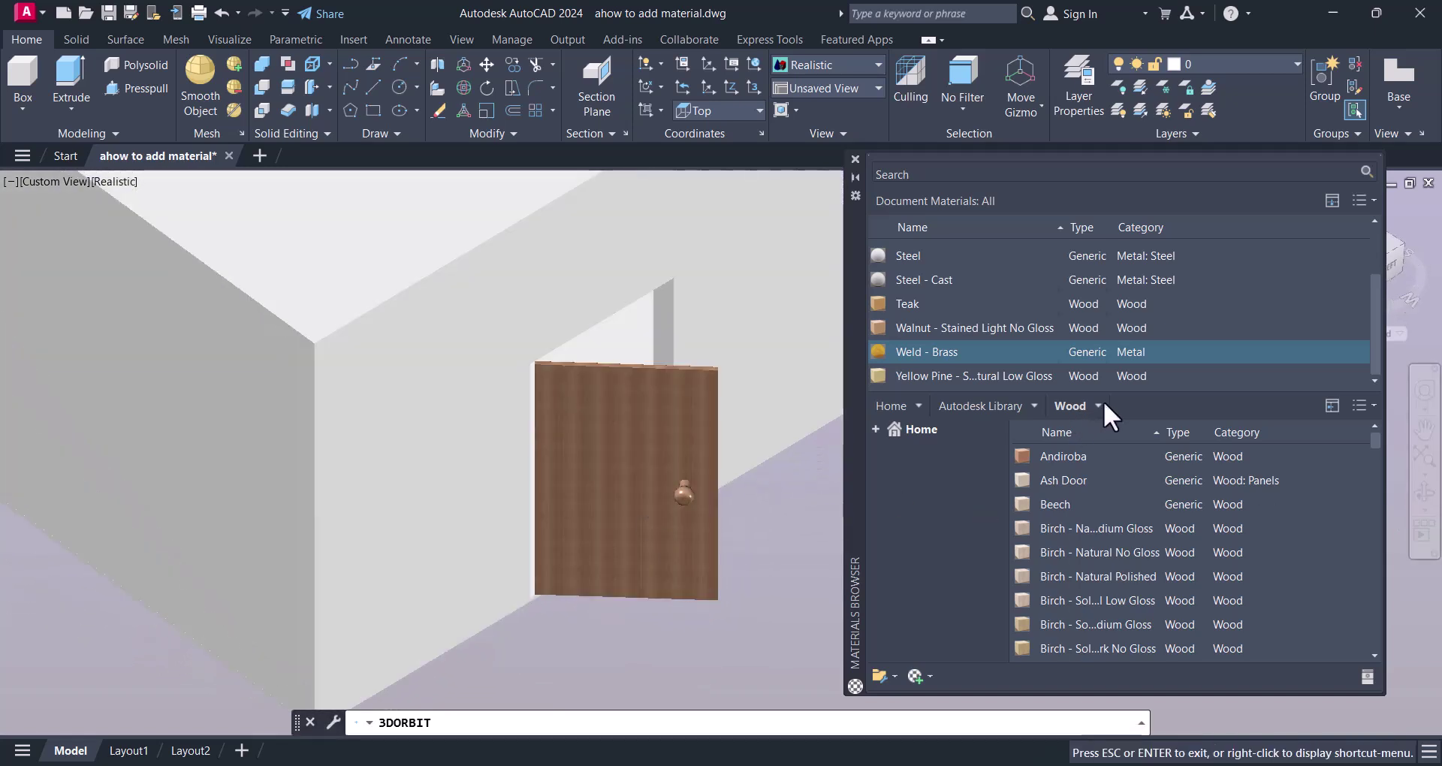
key(Escape)
Step: Switch to Masonry materials and apply burgundy brick to the doorway wall
click(404, 351)
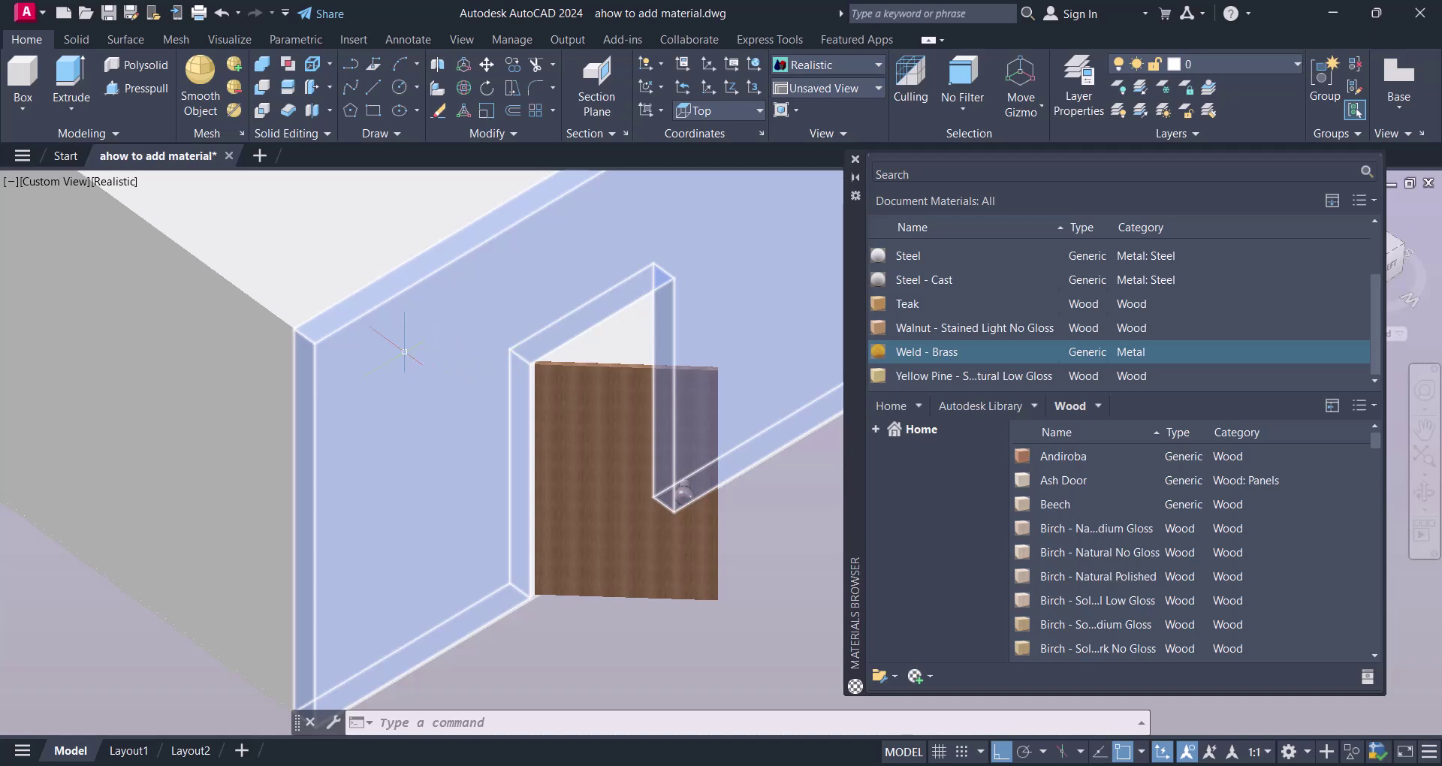
click(1033, 406)
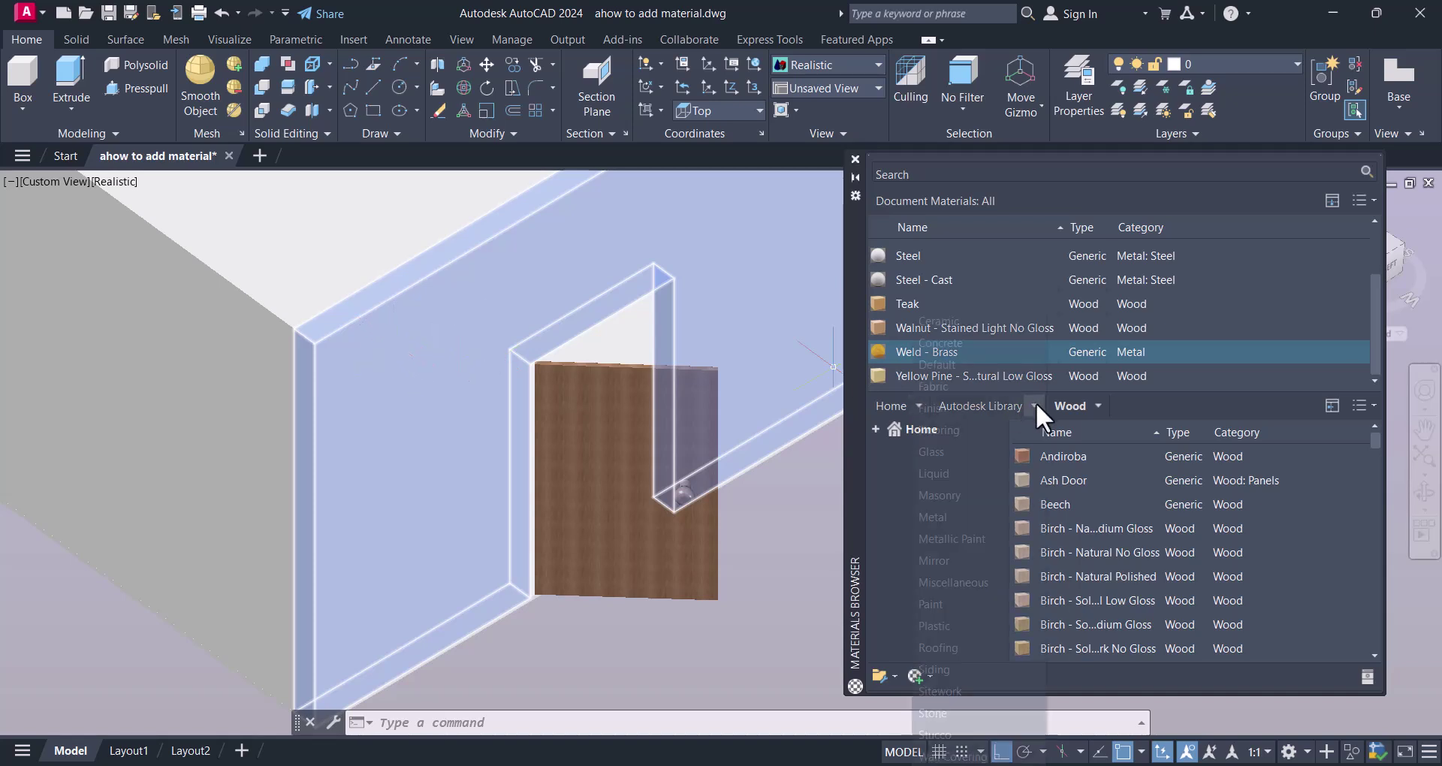
click(936, 496)
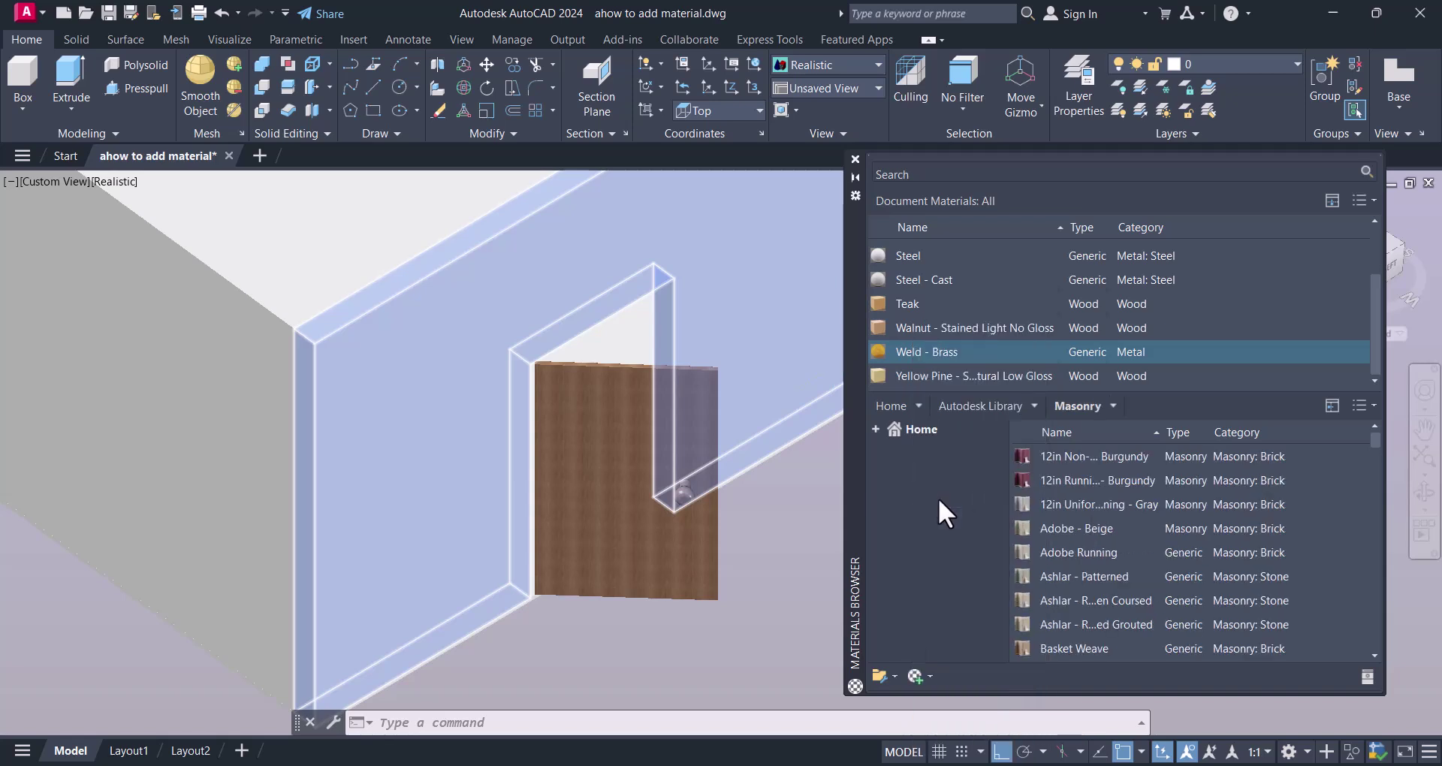
key(Escape)
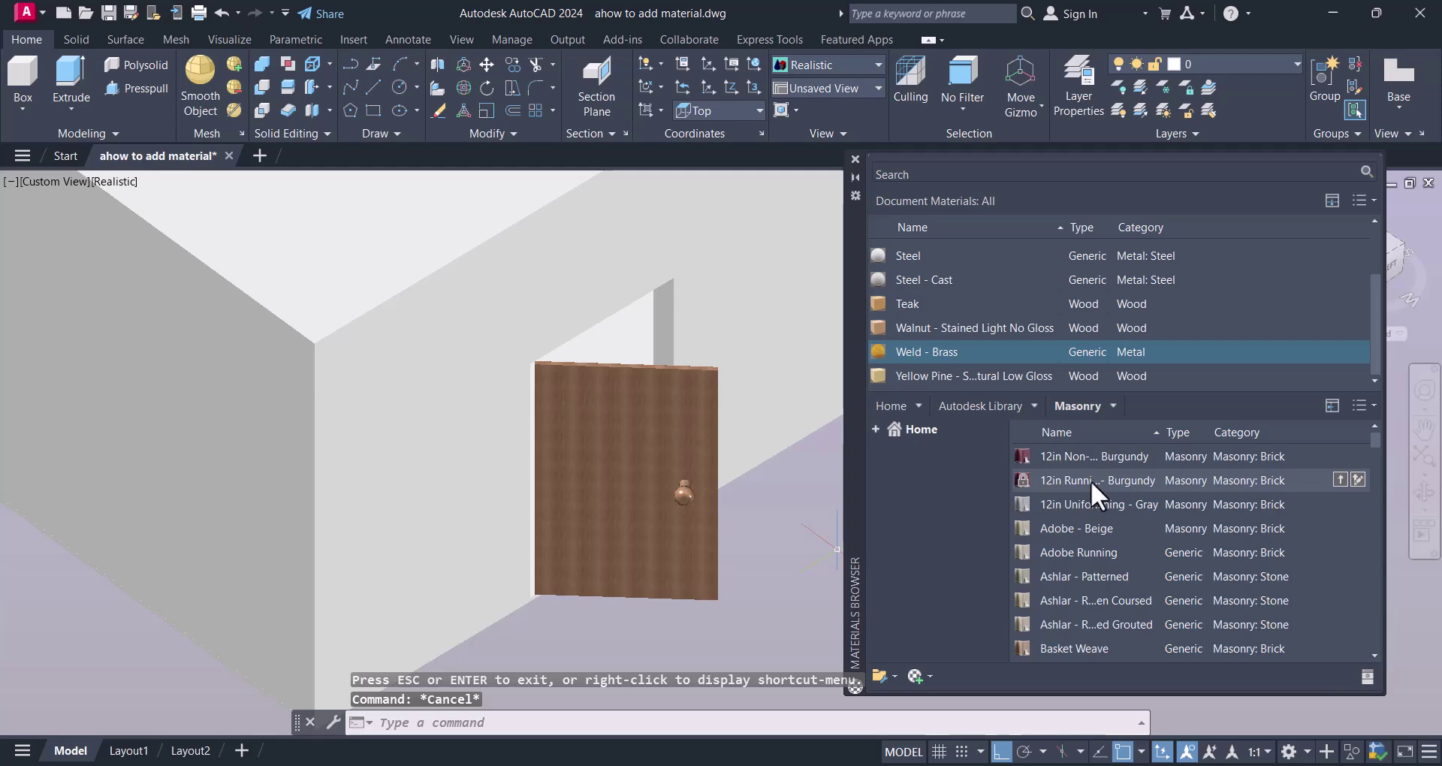
drag(1088, 476, 385, 489)
Step: Replace the doorway wall's brick with the Slate - Red masonry material
scroll(485, 389, up, 3)
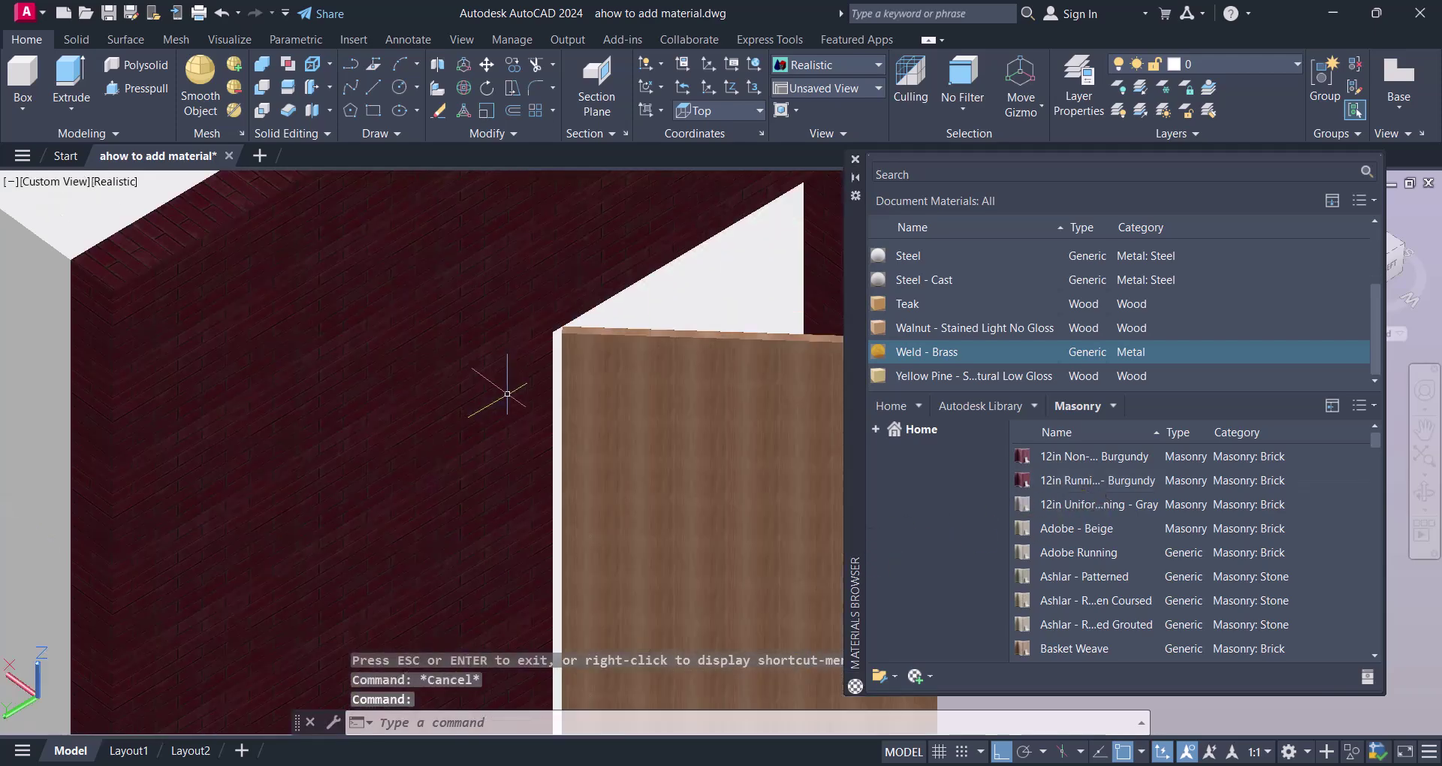
scroll(490, 396, down, 4)
middle_drag(488, 397, 475, 456)
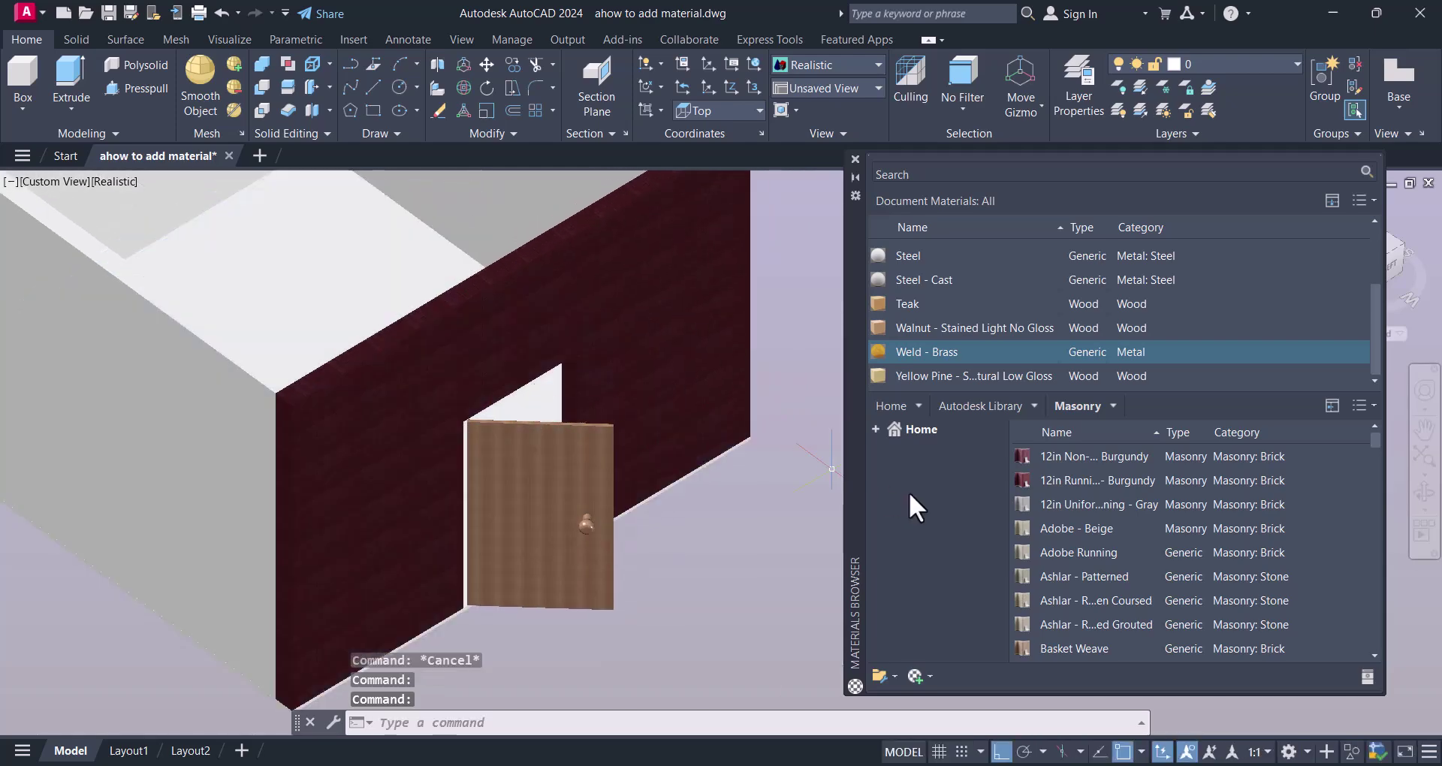
scroll(1156, 596, down, 3)
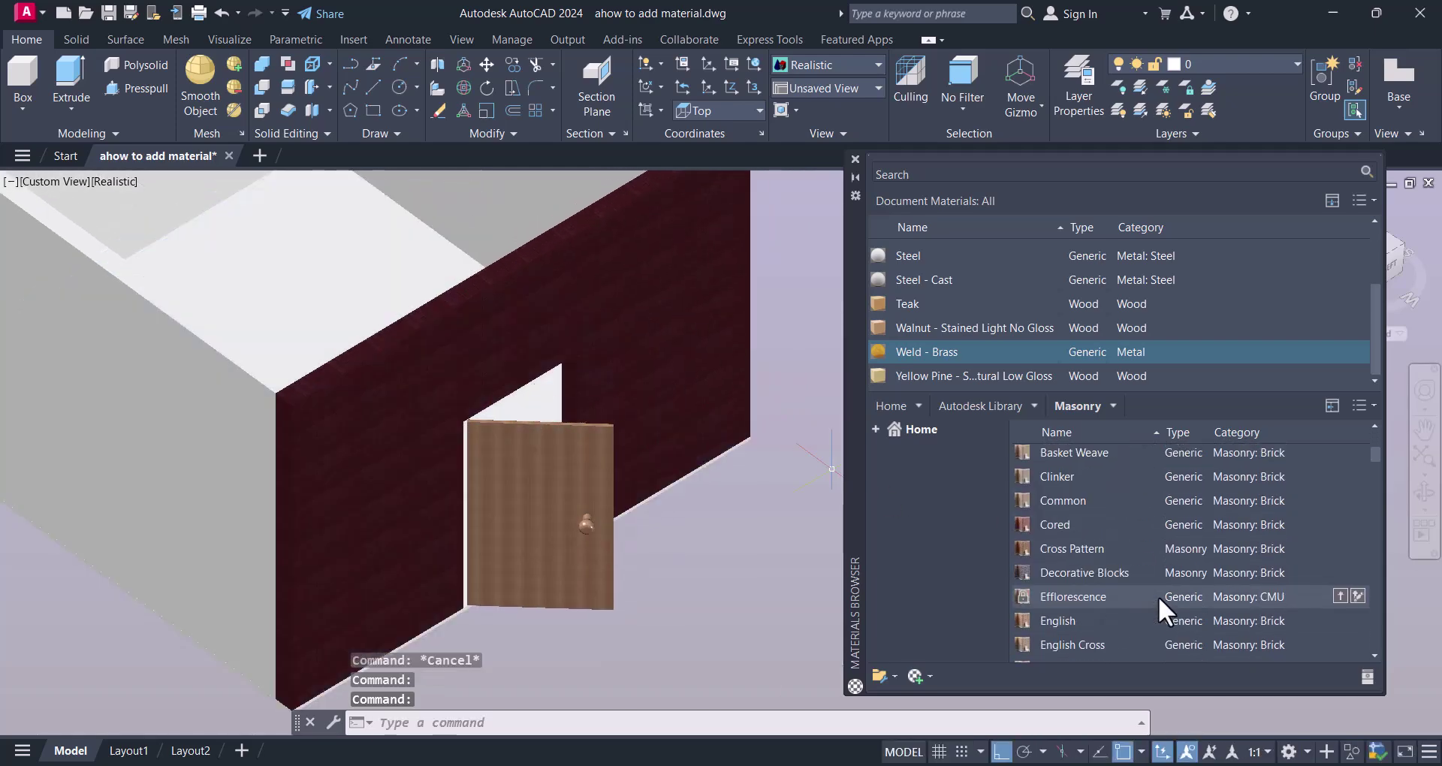
scroll(1161, 589, down, 3)
scroll(1161, 587, down, 10)
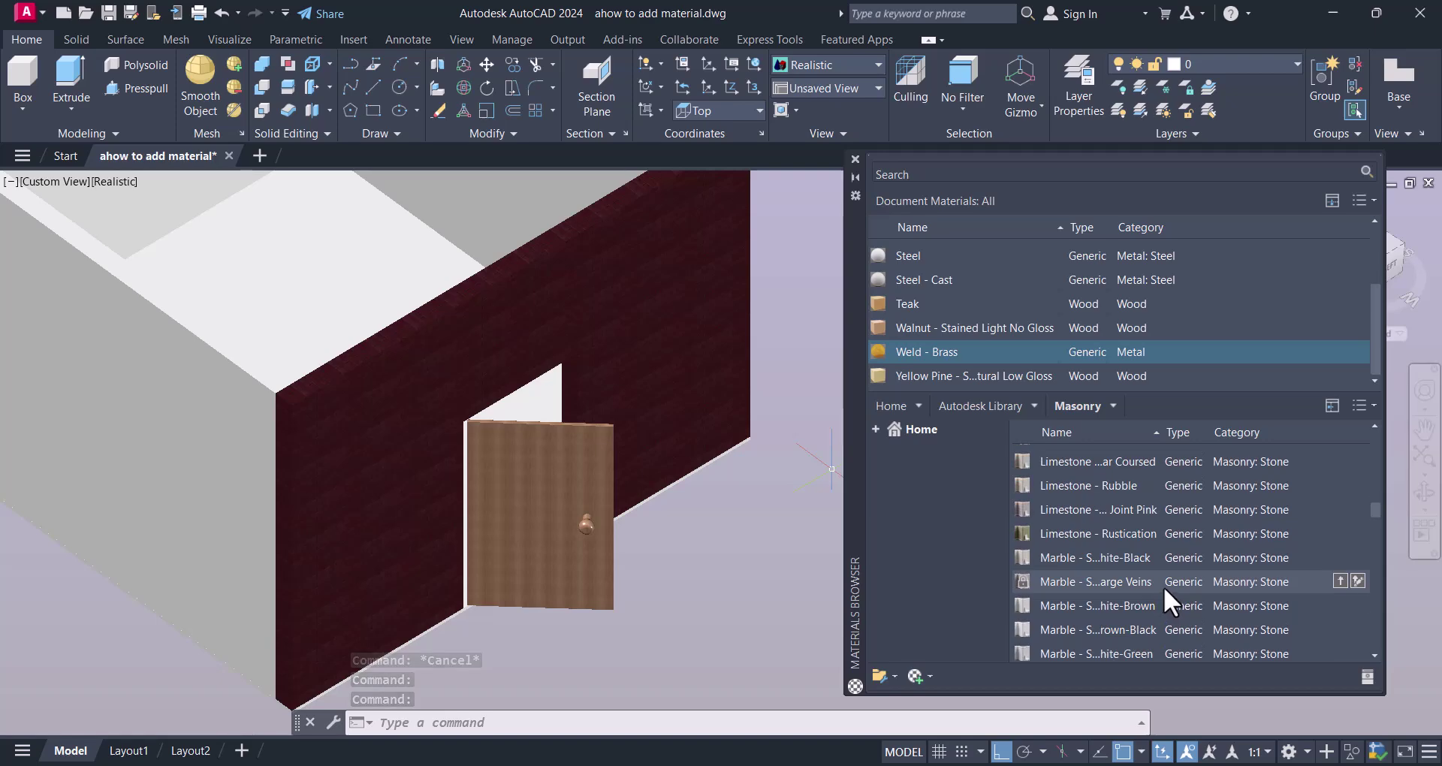
scroll(1161, 580, up, 5)
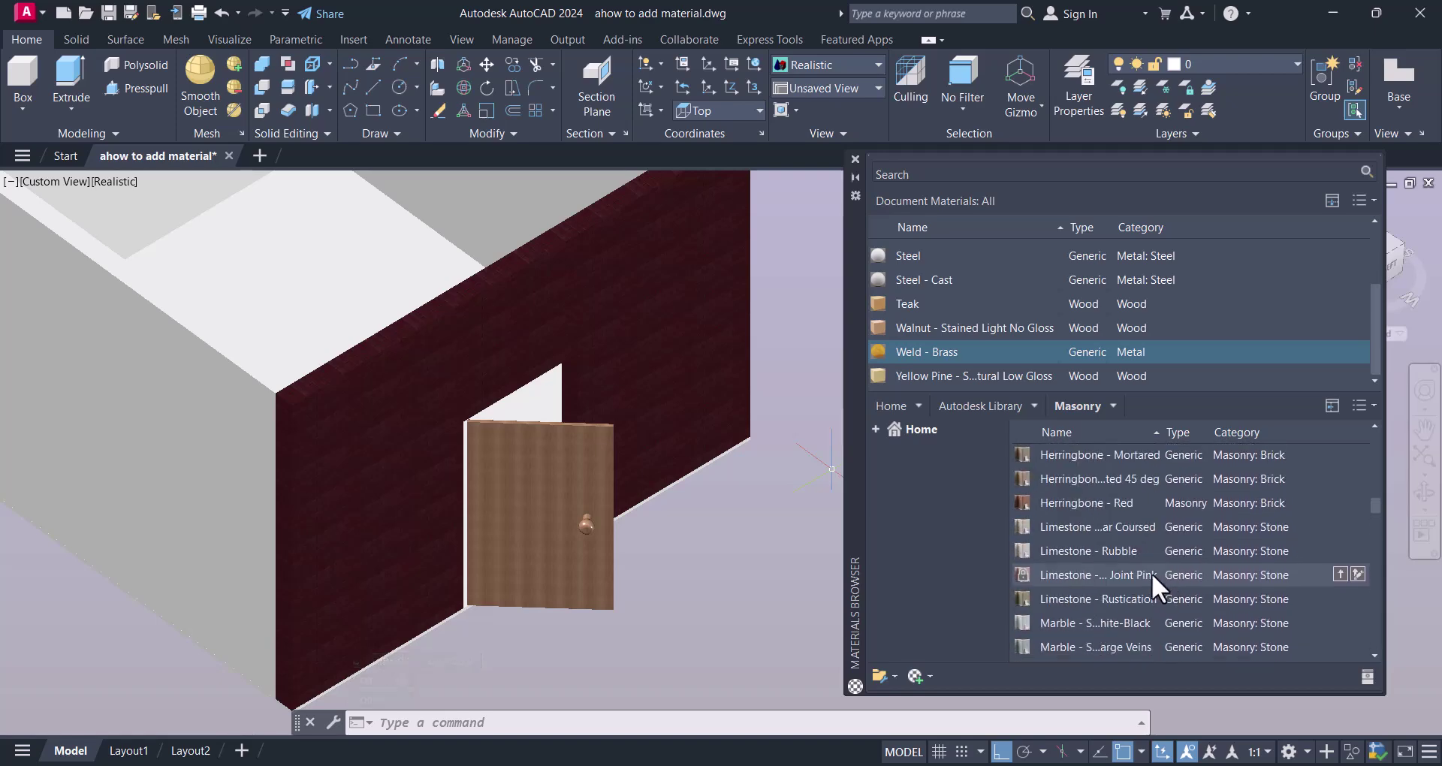
scroll(1151, 575, down, 10)
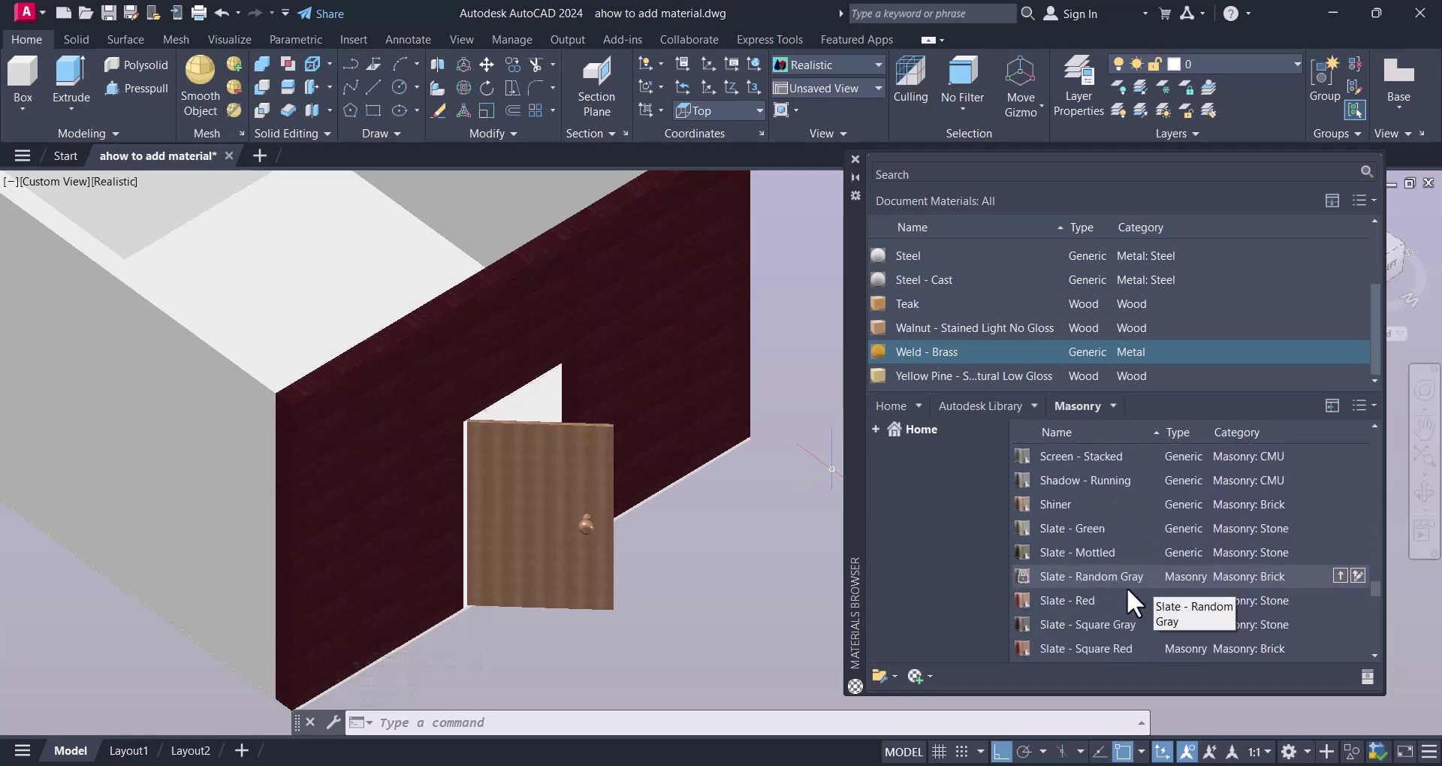
drag(1072, 599, 413, 445)
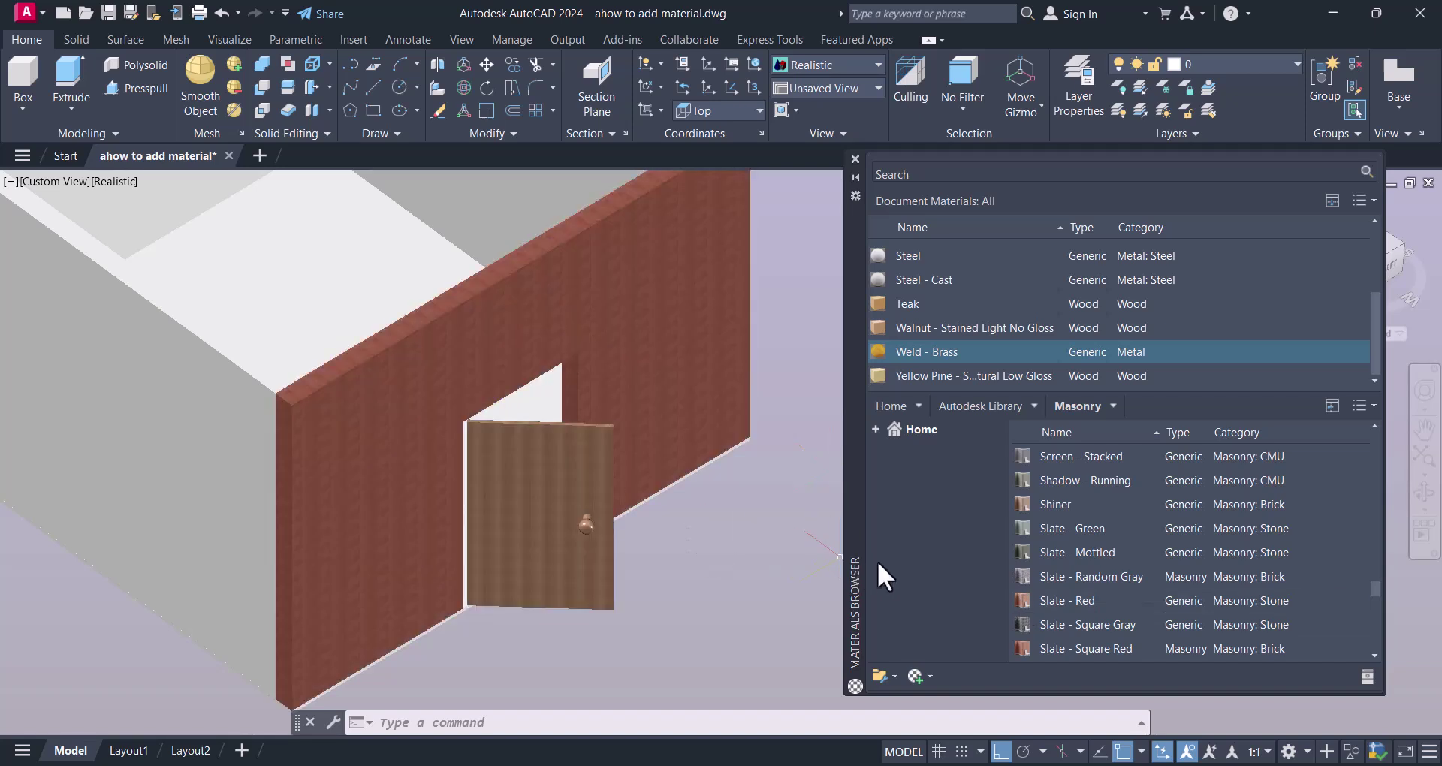
scroll(1043, 501, up, 5)
scroll(1039, 503, up, 5)
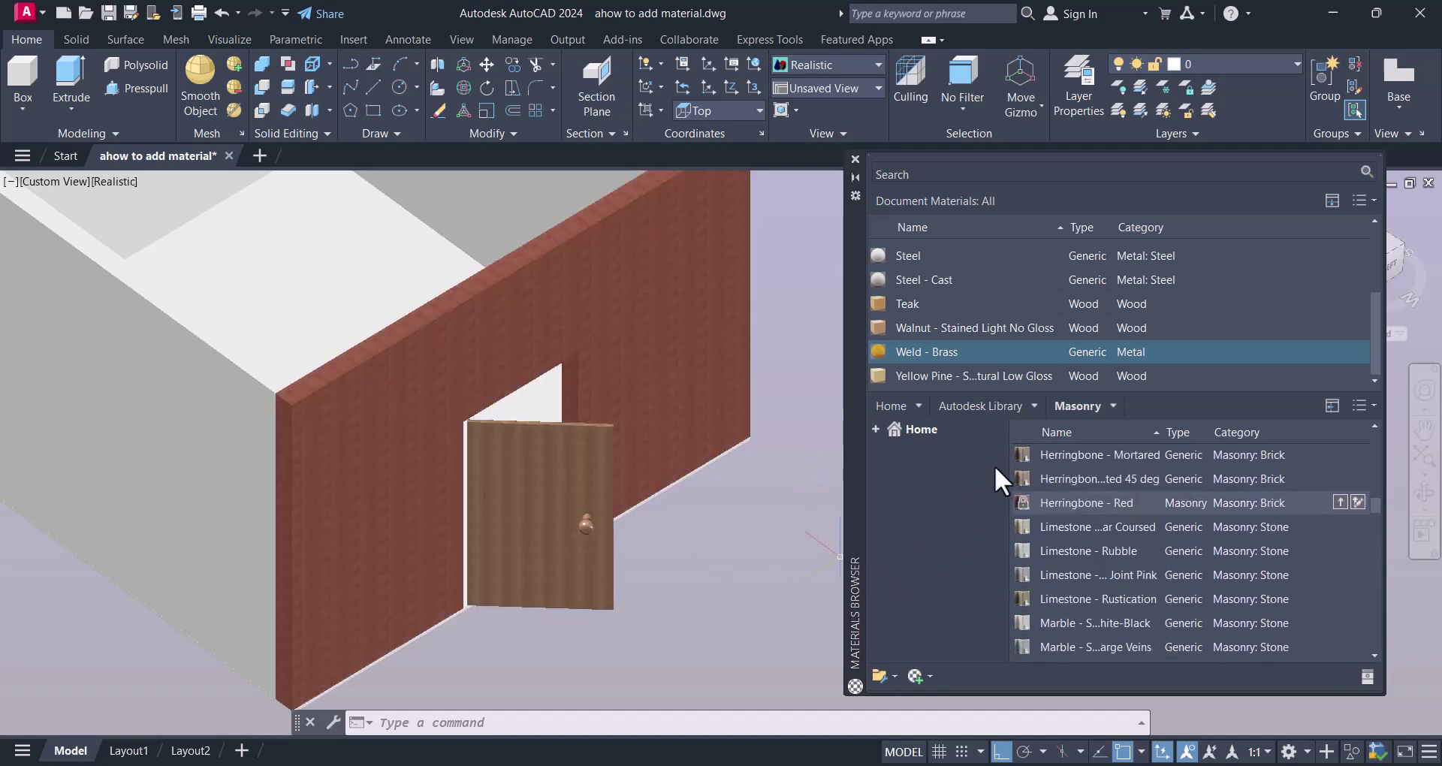
click(918, 405)
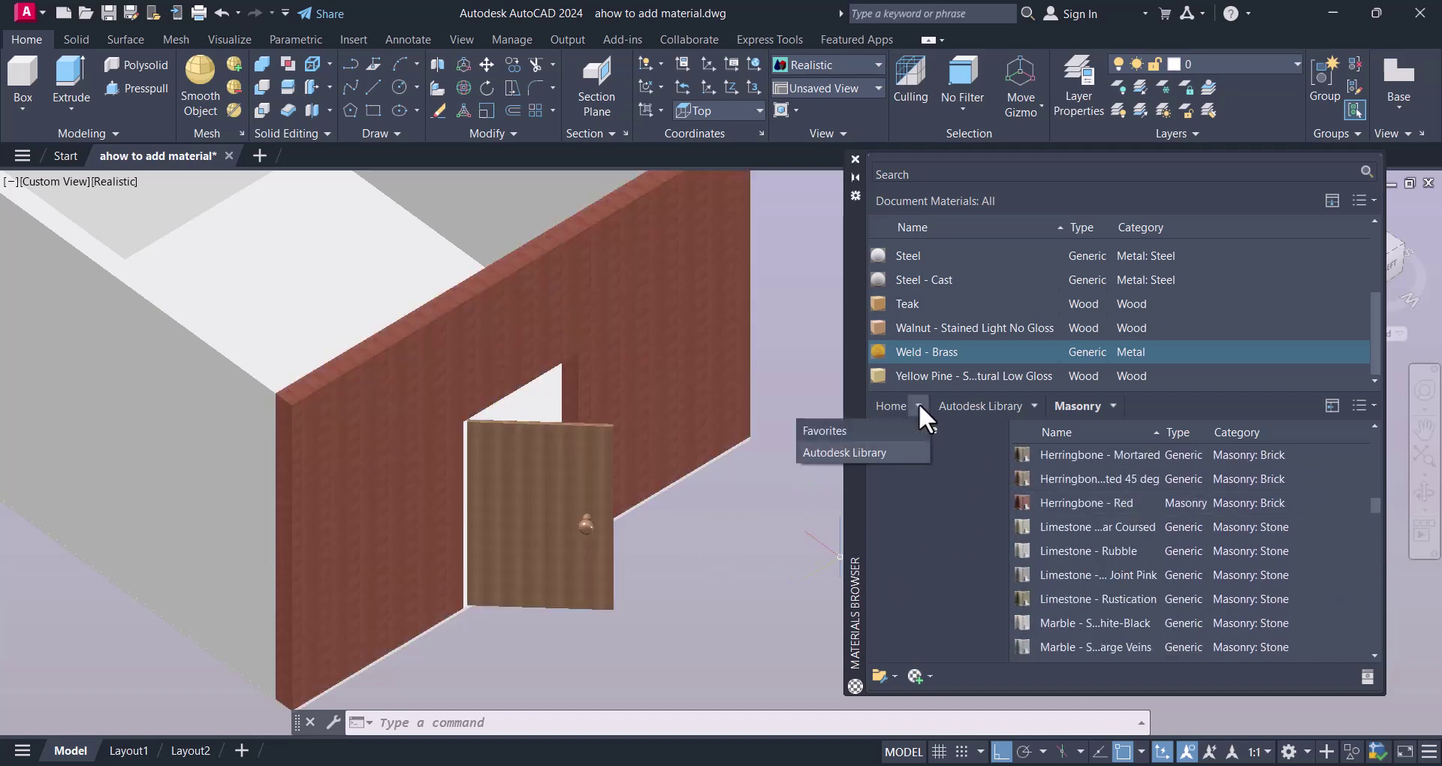
Step: Add the Herringbone 45 deg brick material to Favorites
right_click(1129, 476)
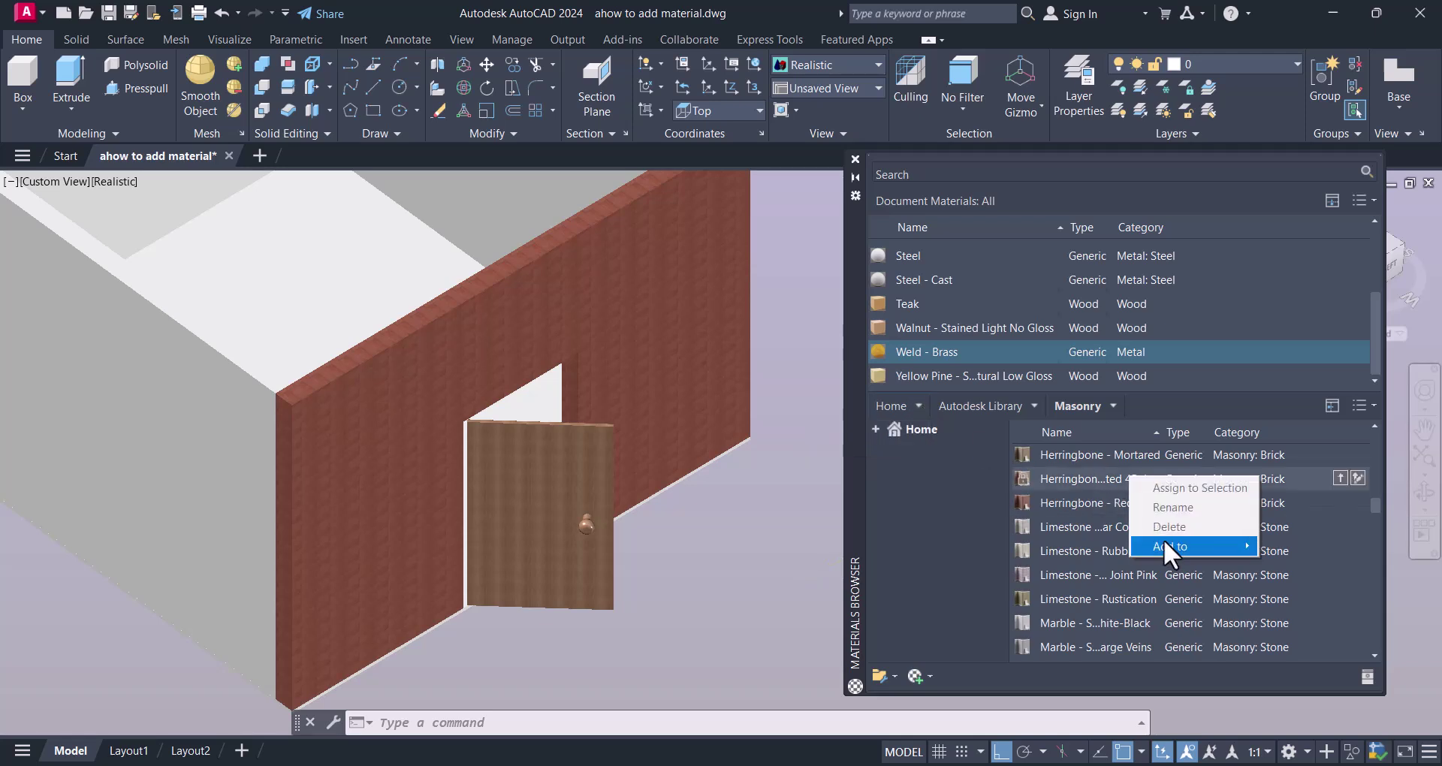
mouse_move(1167, 547)
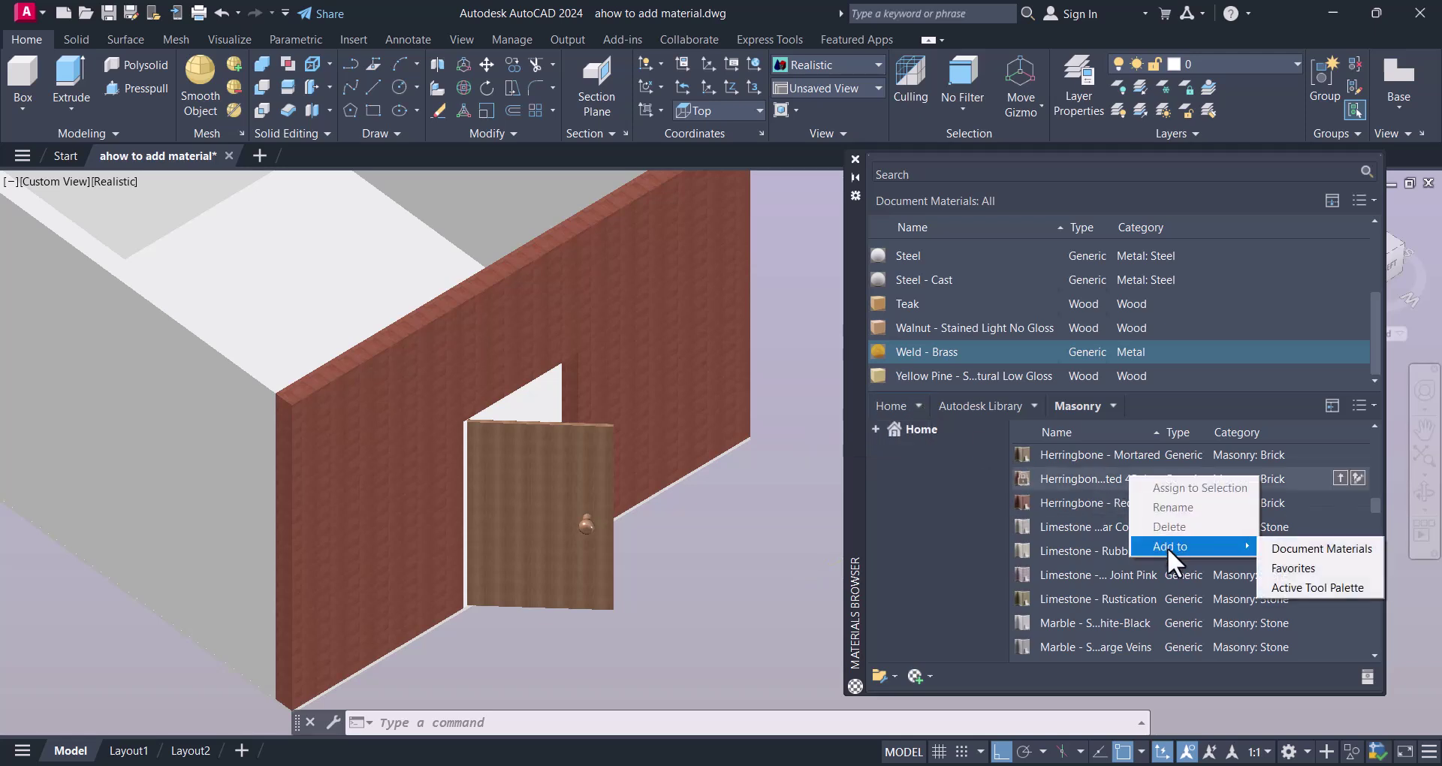
click(1304, 561)
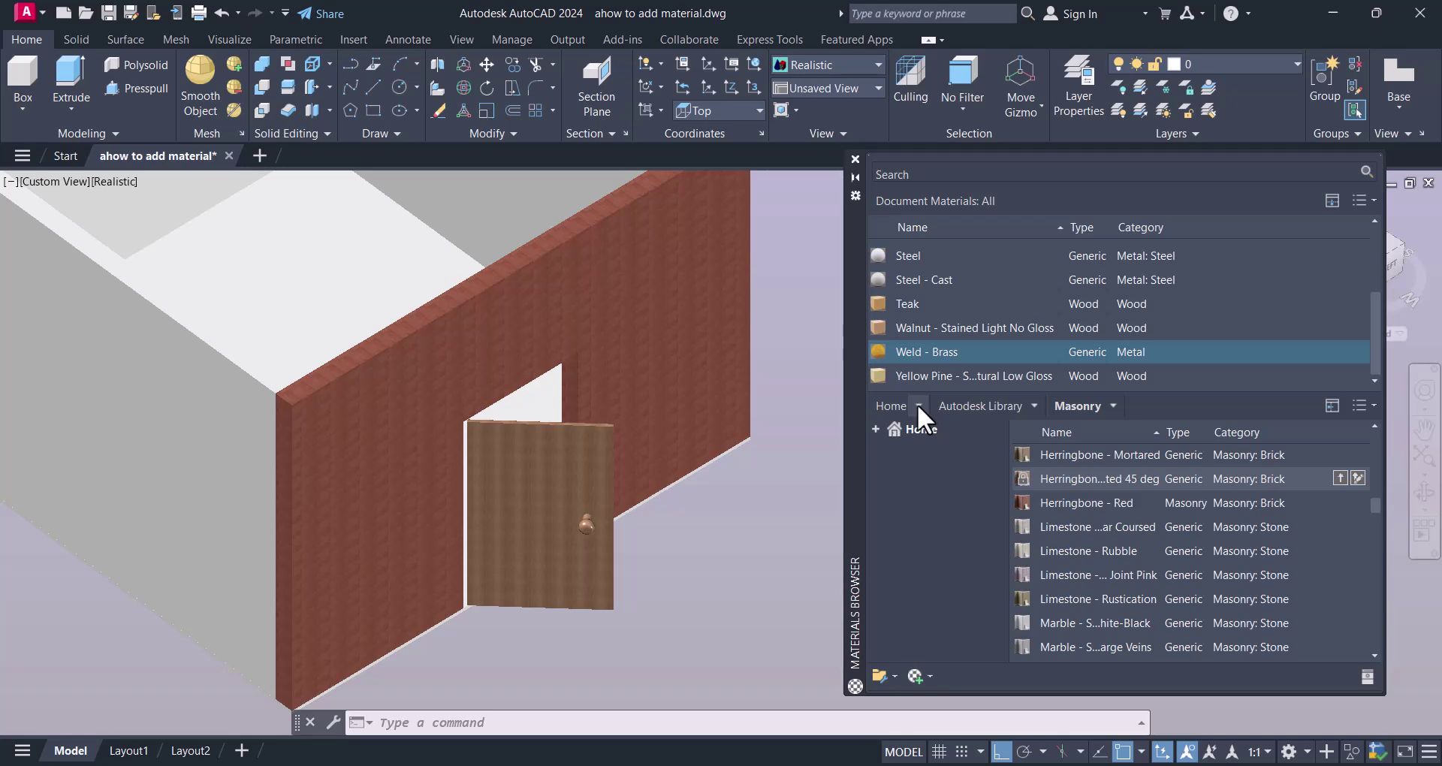
key(Escape)
Step: Zoom out and crossing-select all the house walls and the door
scroll(692, 422, down, 3)
click(621, 425)
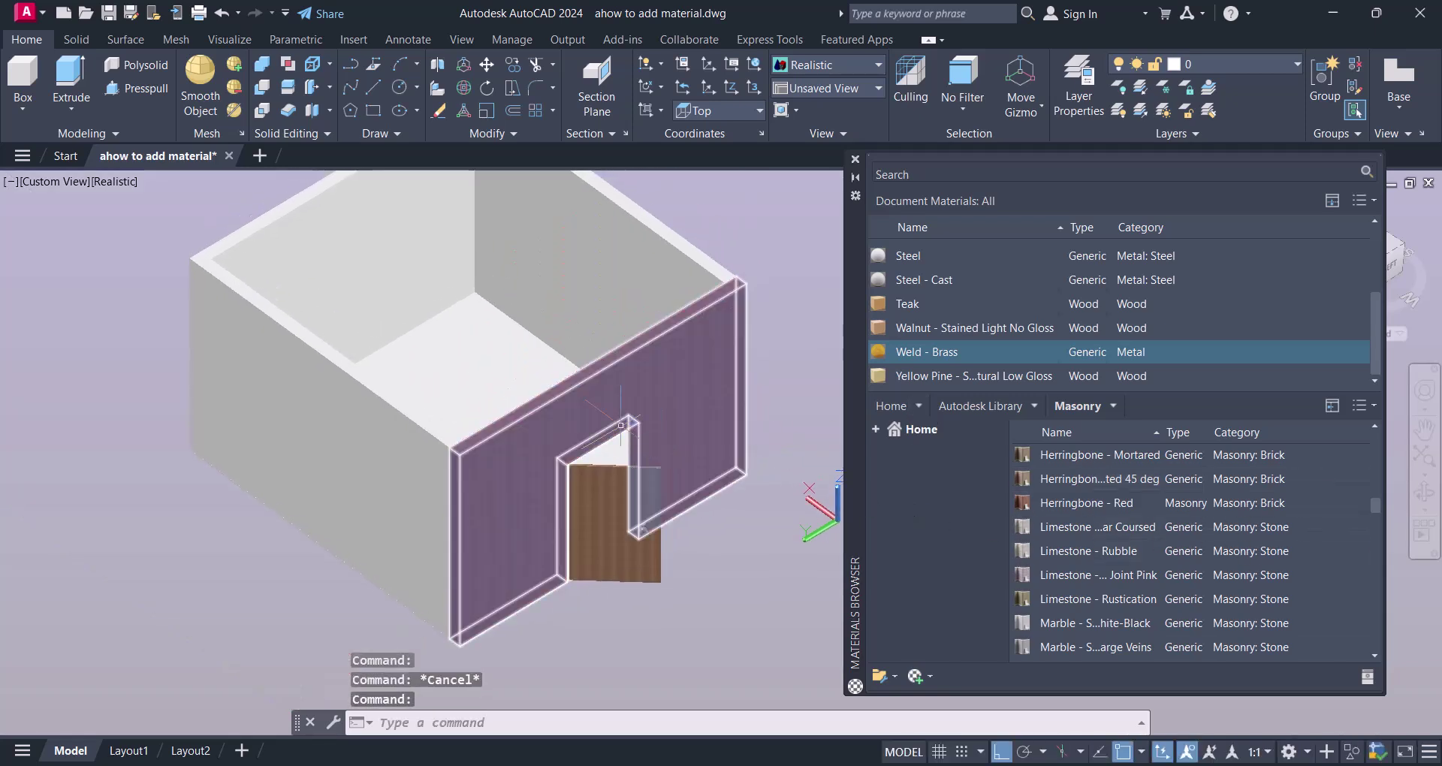
key(Escape)
middle_drag(548, 261, 554, 345)
key(Escape)
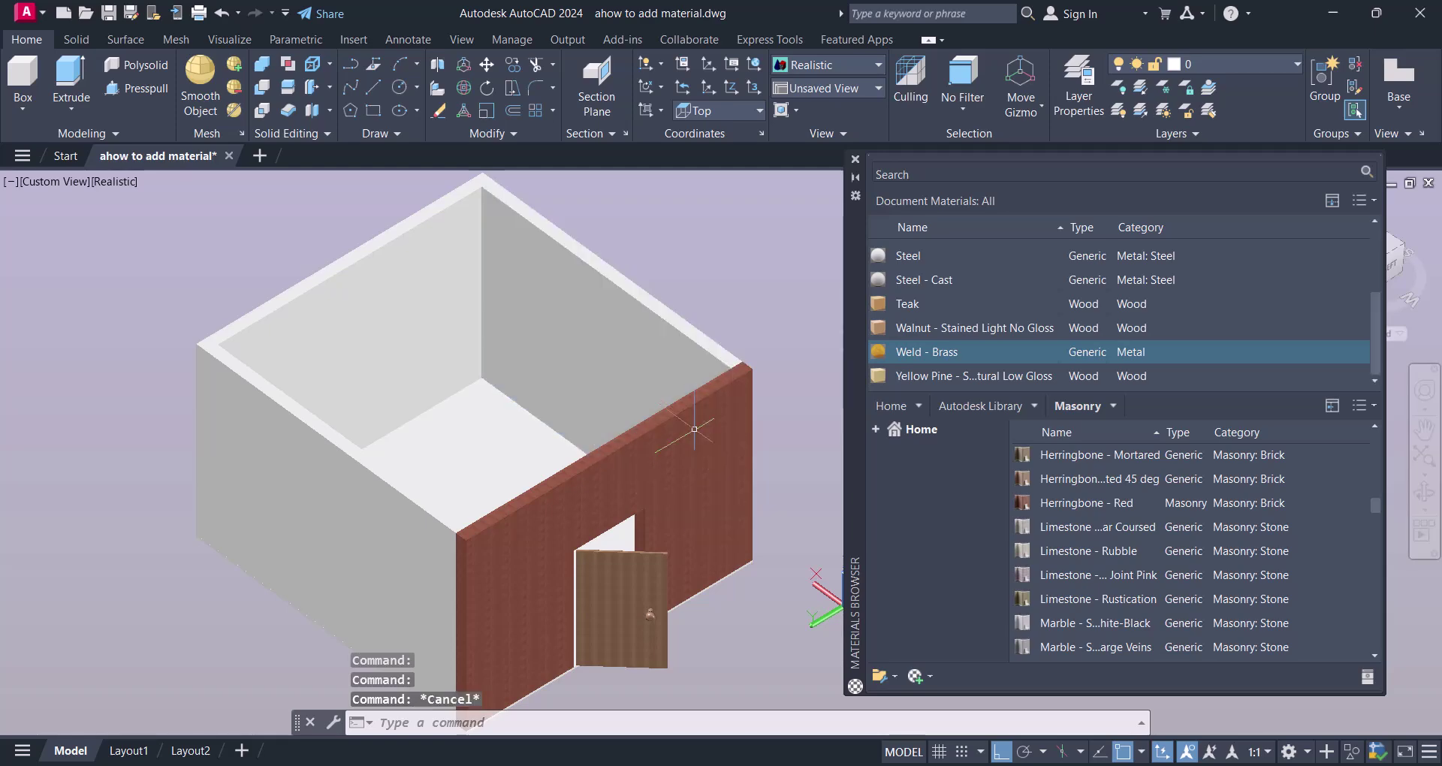
click(783, 619)
click(186, 204)
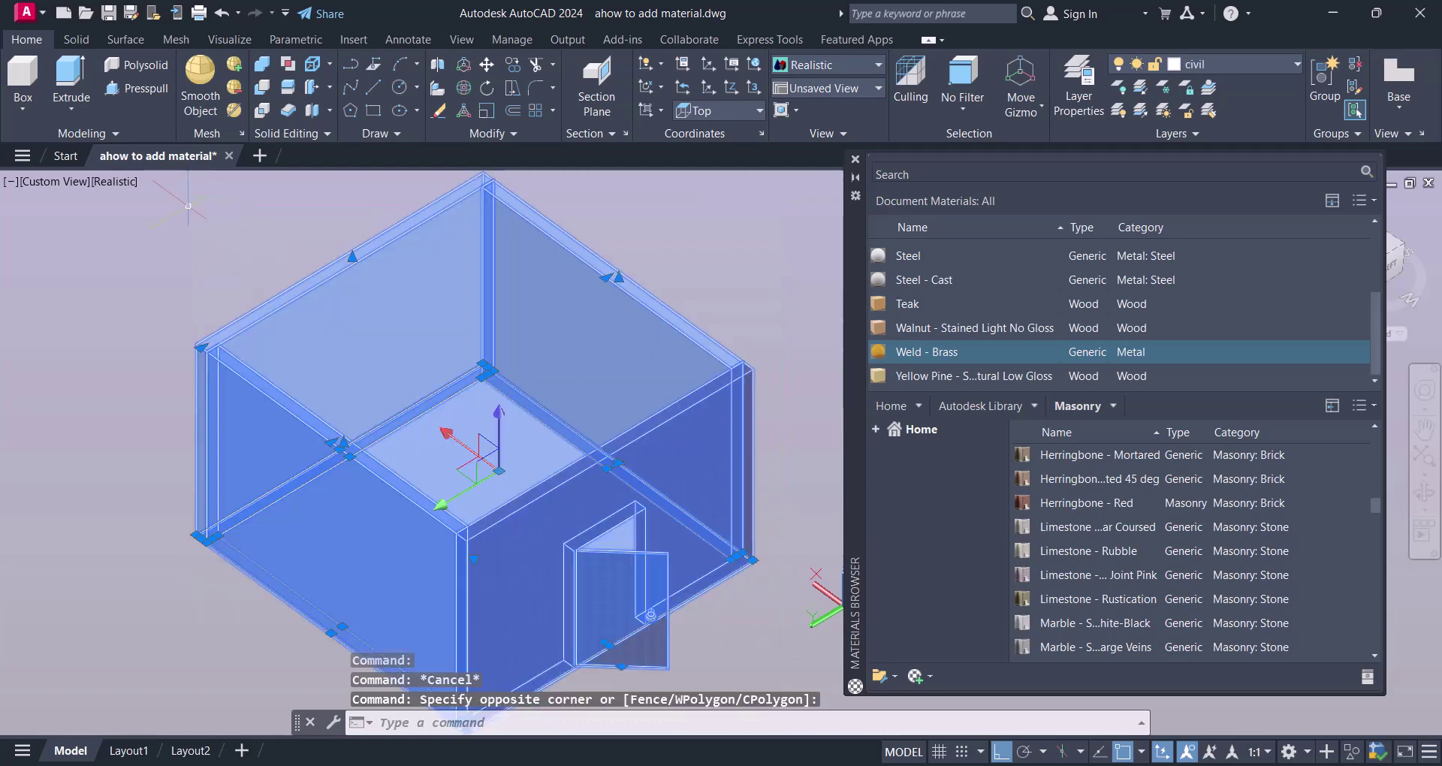
Step: In Properties (CH), set all selected solids' Material to 12in Running - Burgundy
text(ch)
key(Return)
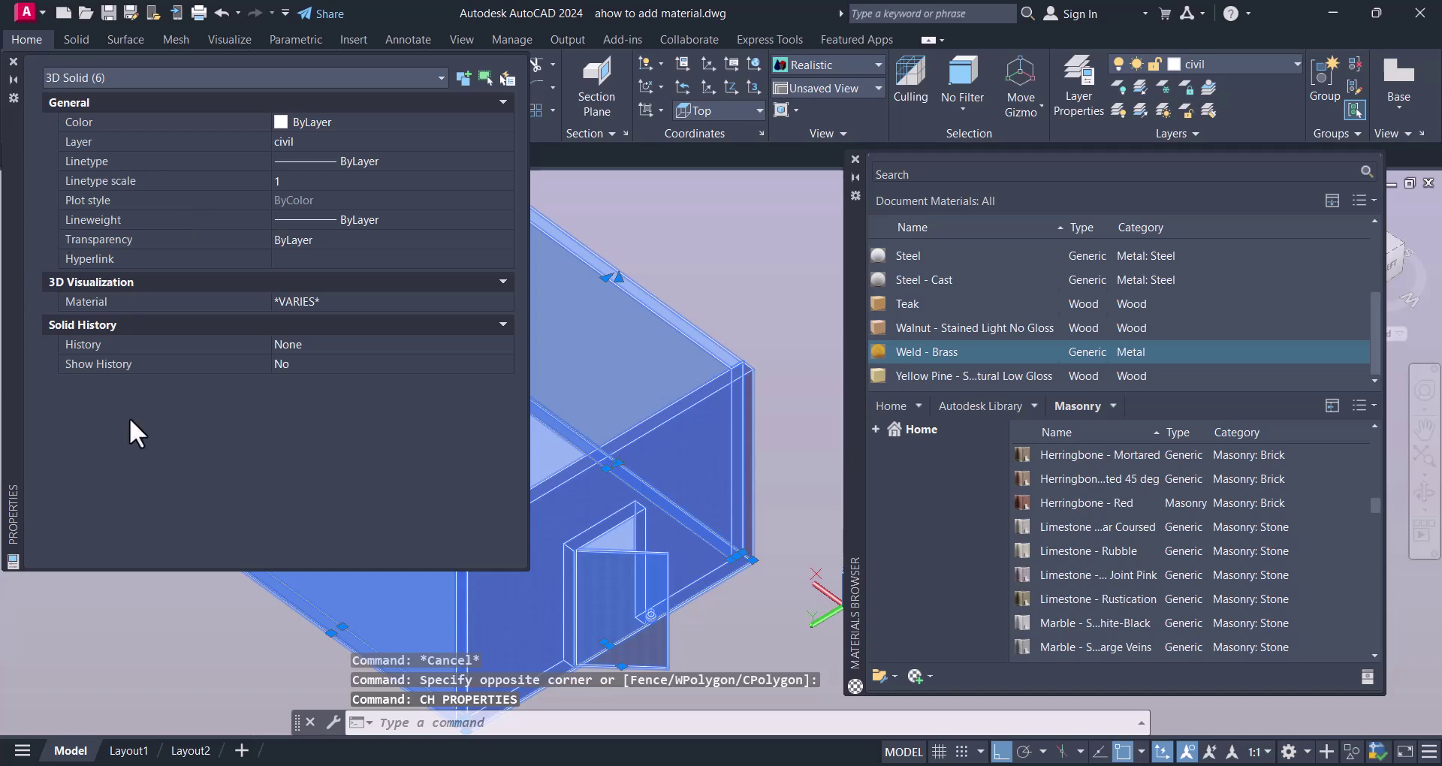
click(349, 303)
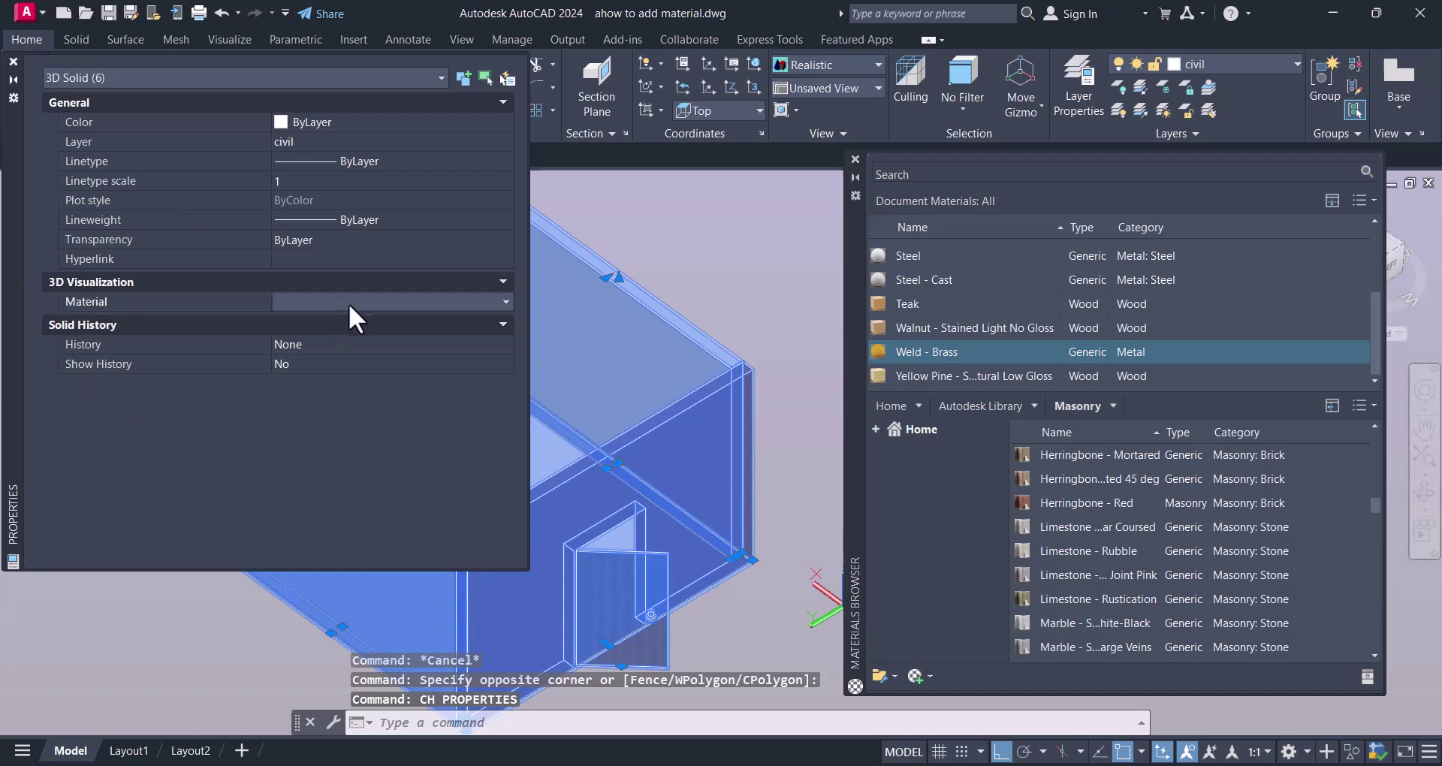
click(362, 304)
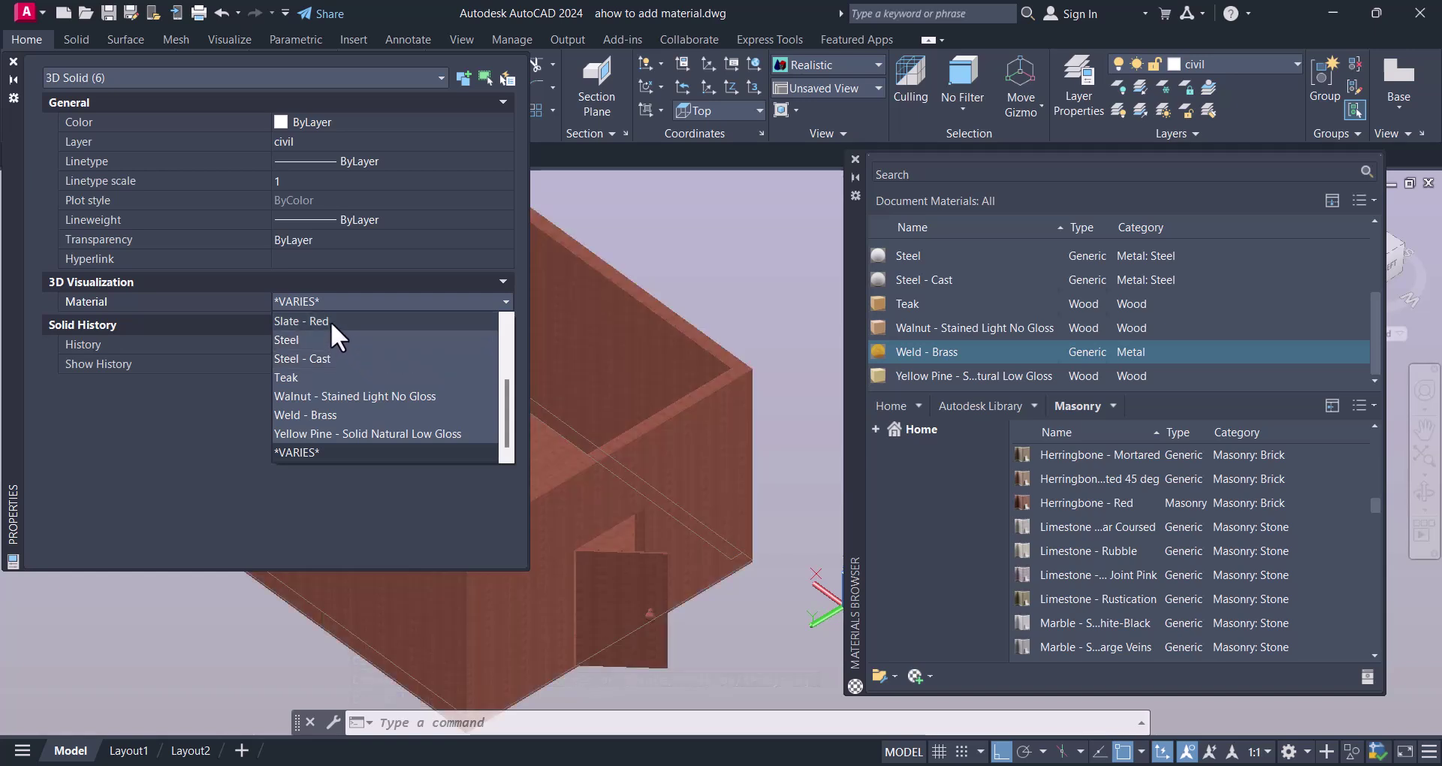
key(Down)
key(Down)
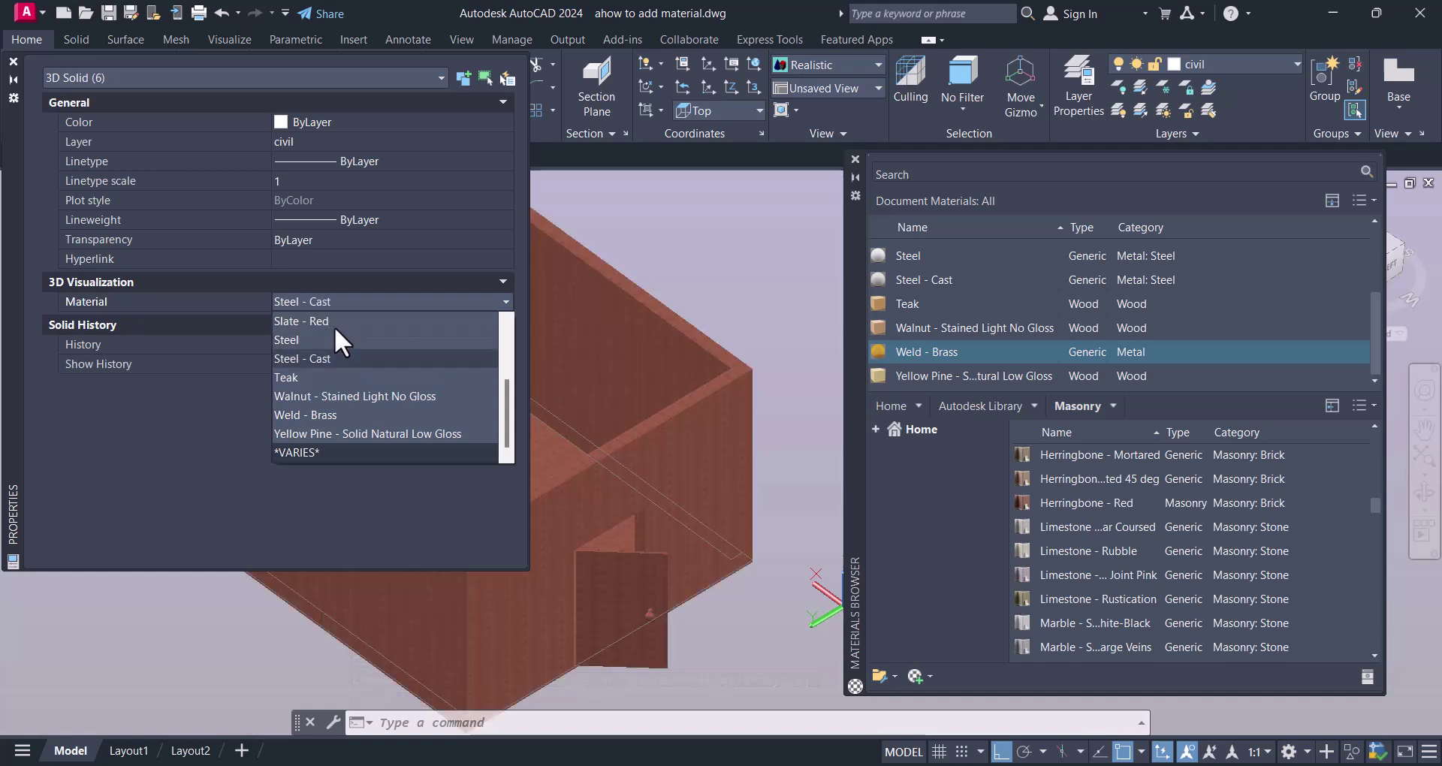
key(Down)
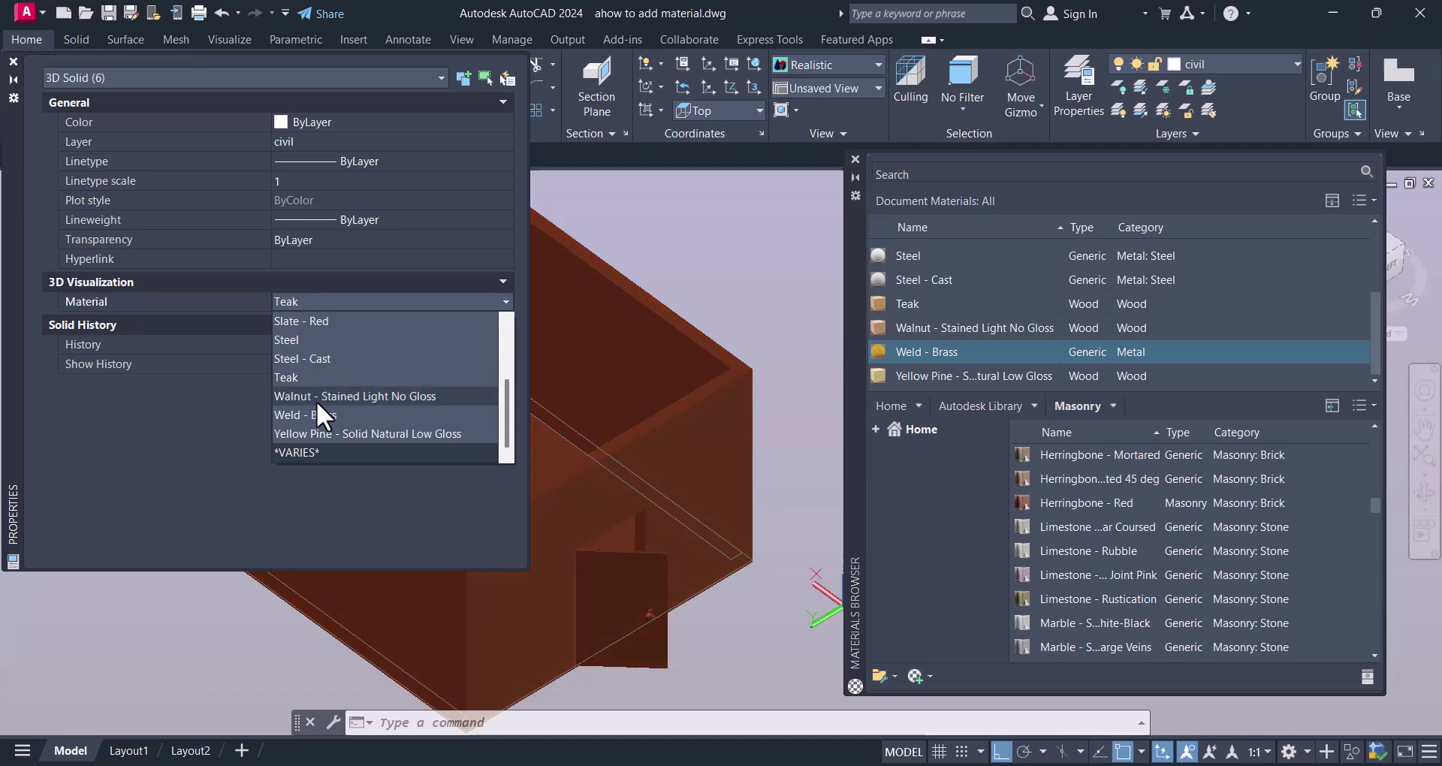
scroll(318, 394, up, 2)
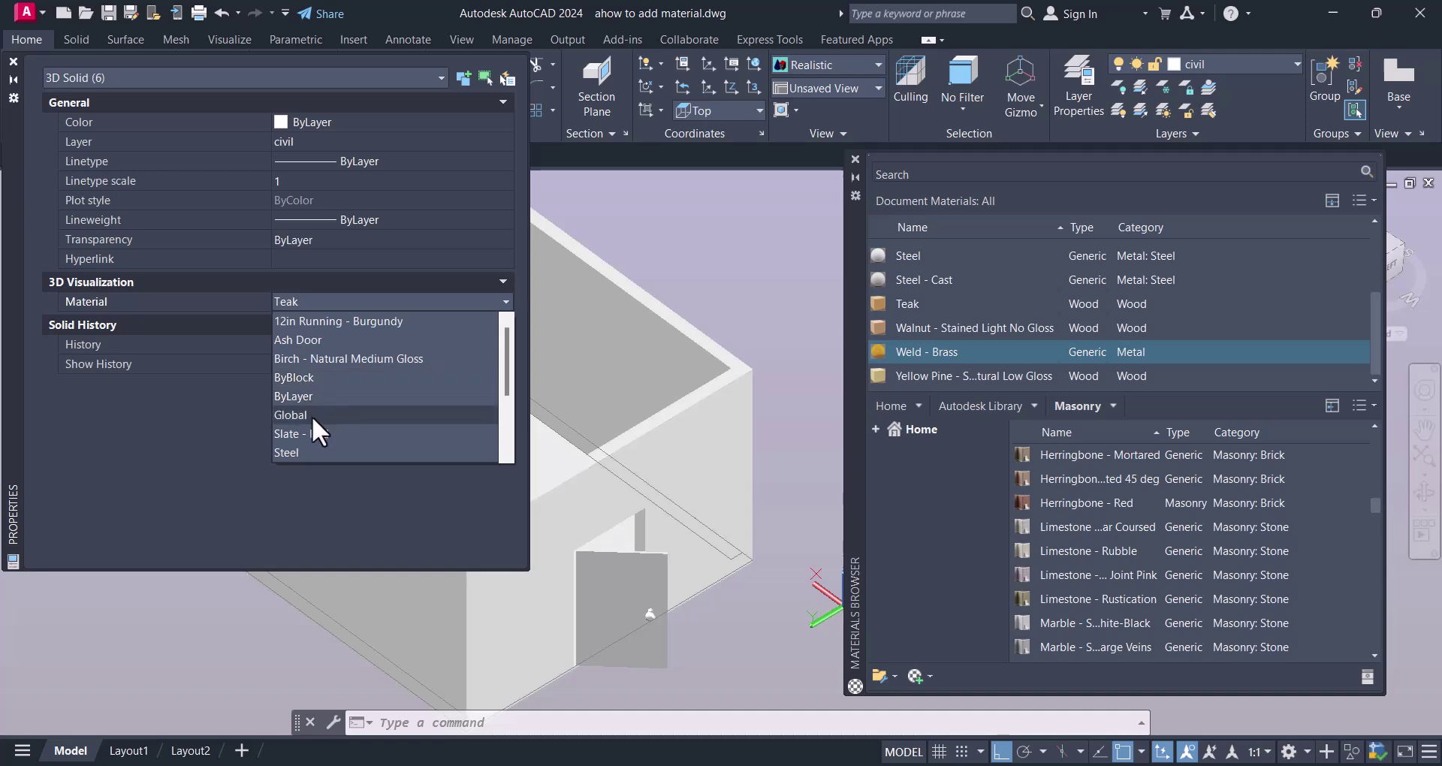
scroll(303, 444, down, 2)
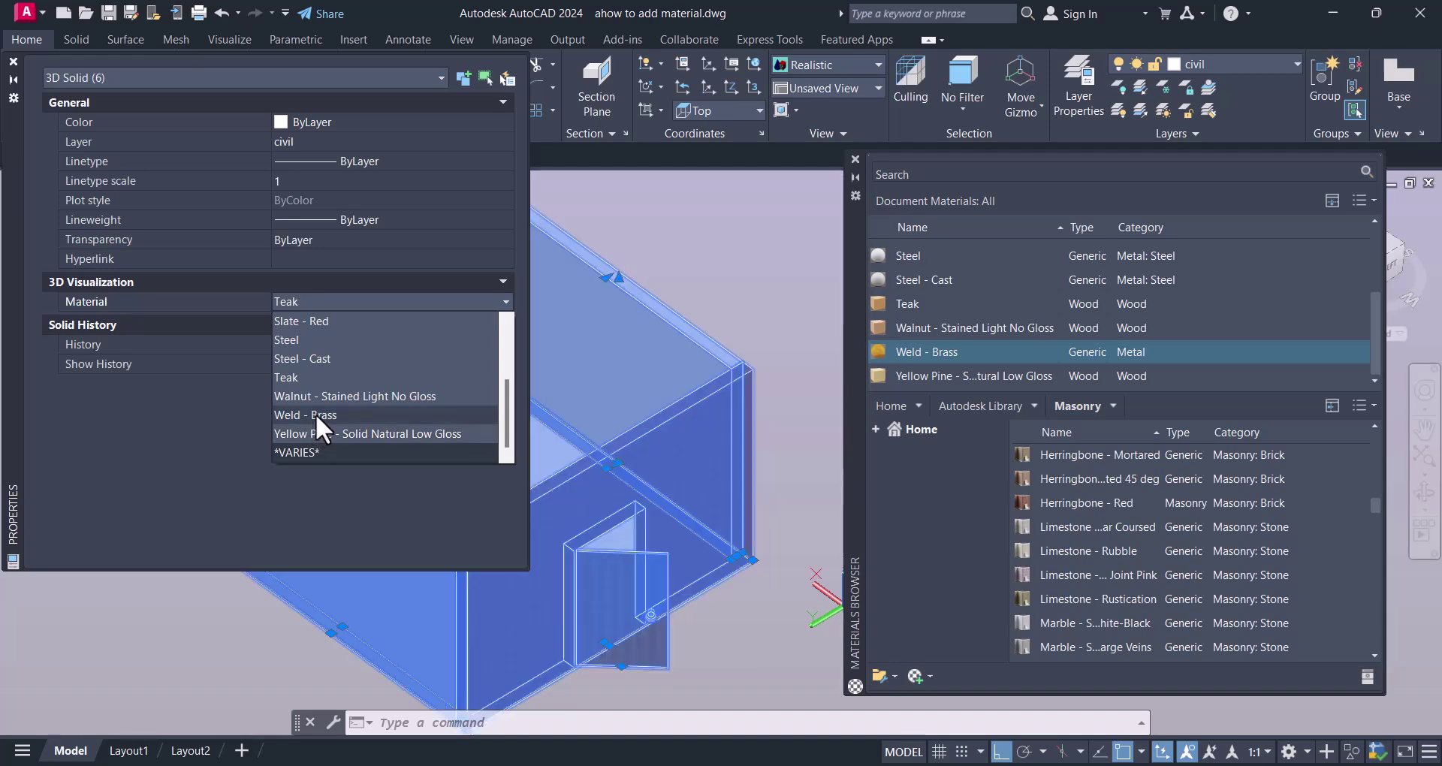
scroll(331, 420, up, 5)
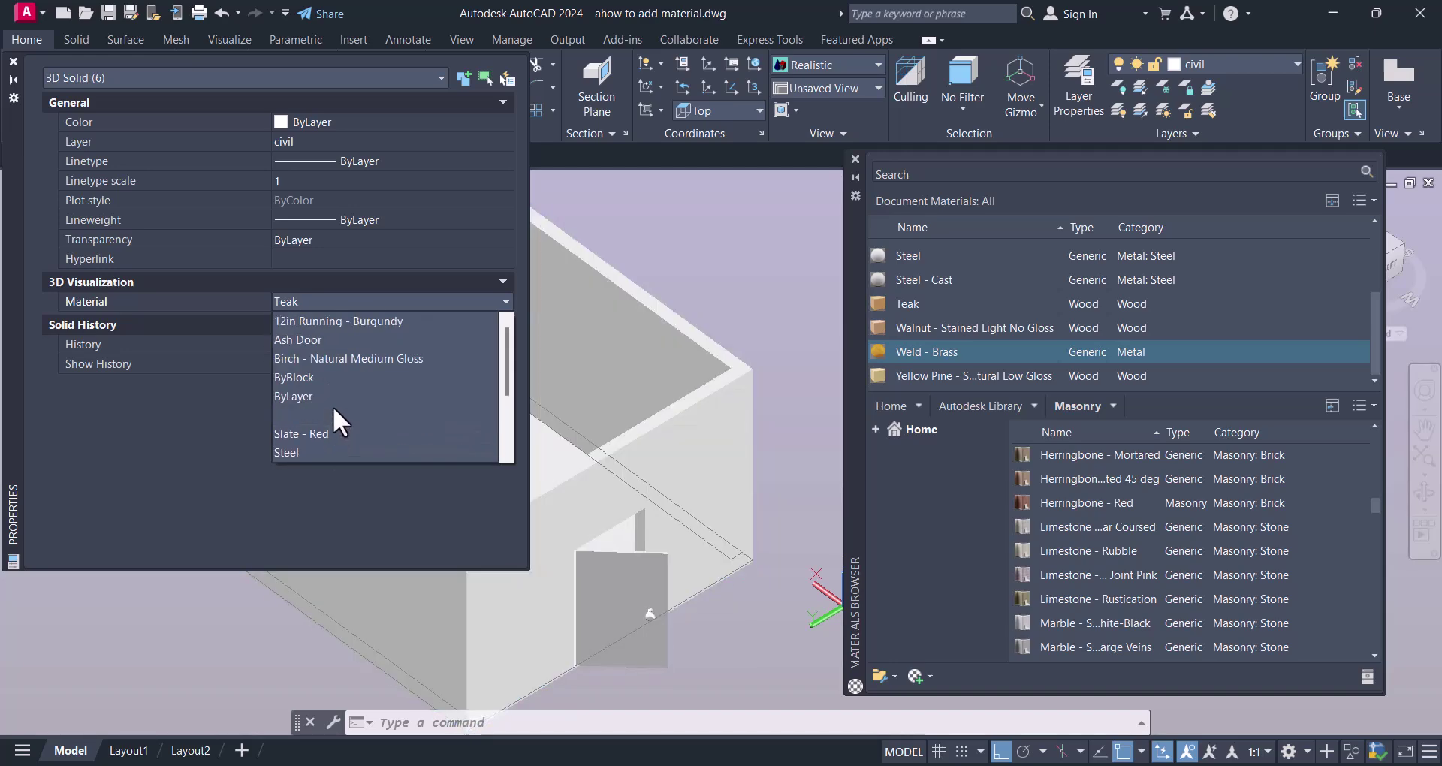
click(339, 320)
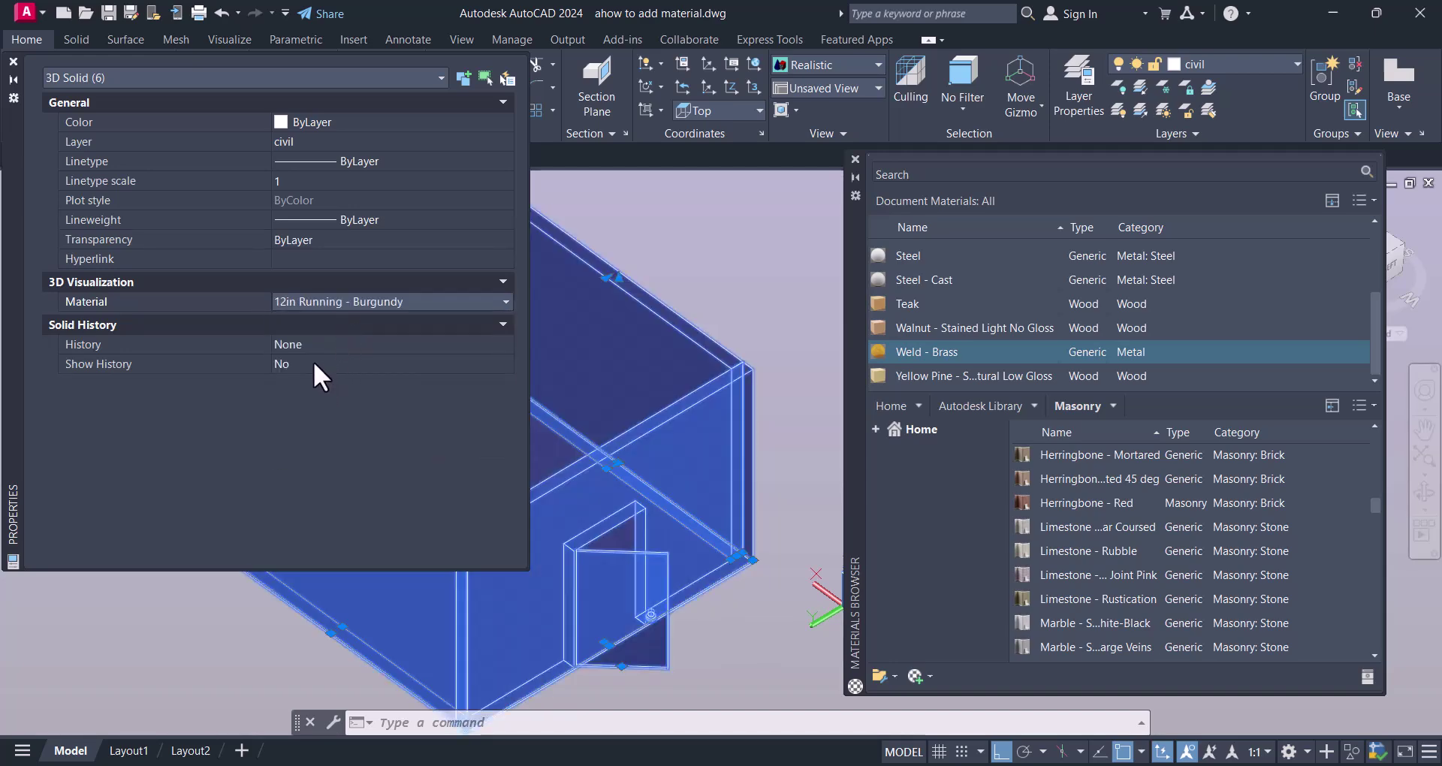
Step: Select only the door and set its material to Yellow Pine - Solid Natural Low Gloss
key(Escape)
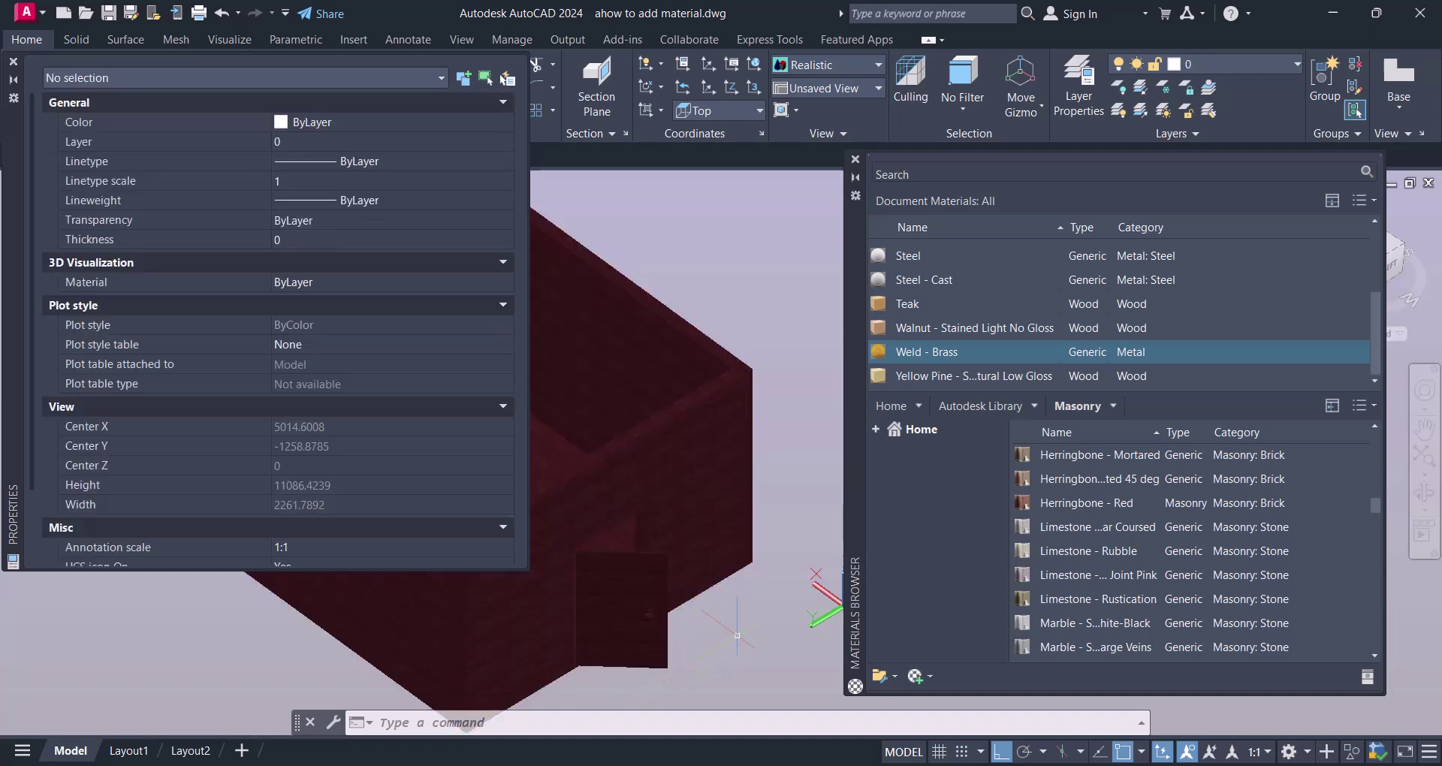
click(674, 645)
click(539, 555)
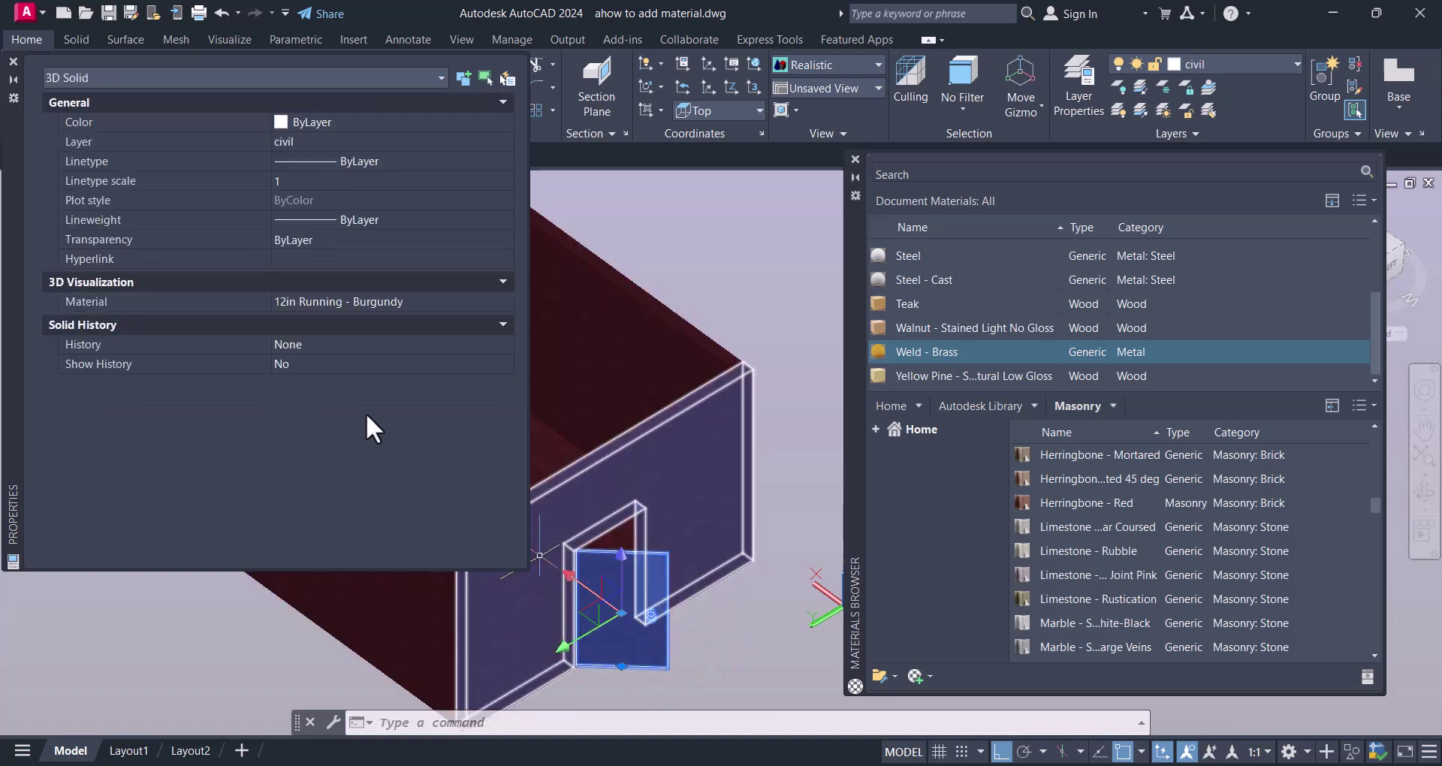
click(376, 299)
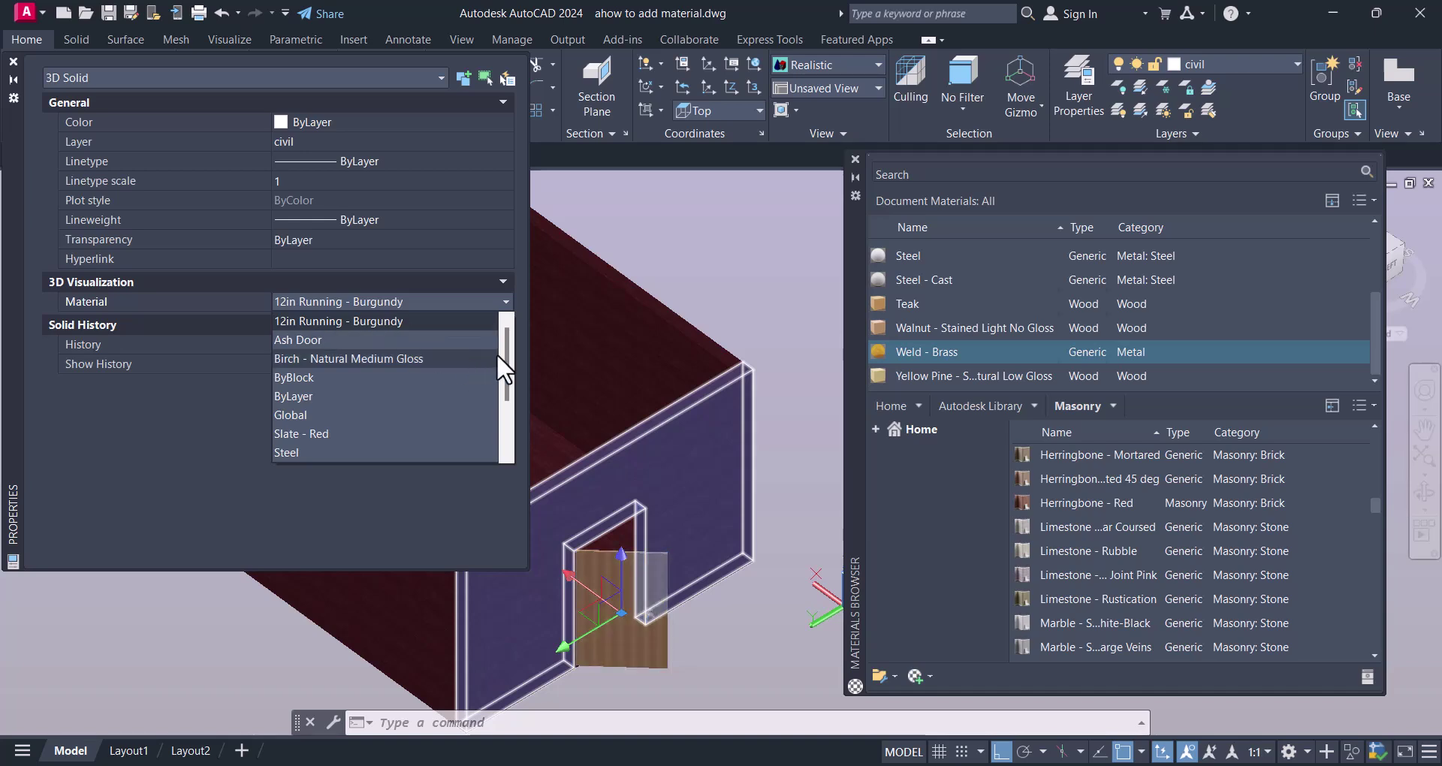
drag(506, 361, 498, 444)
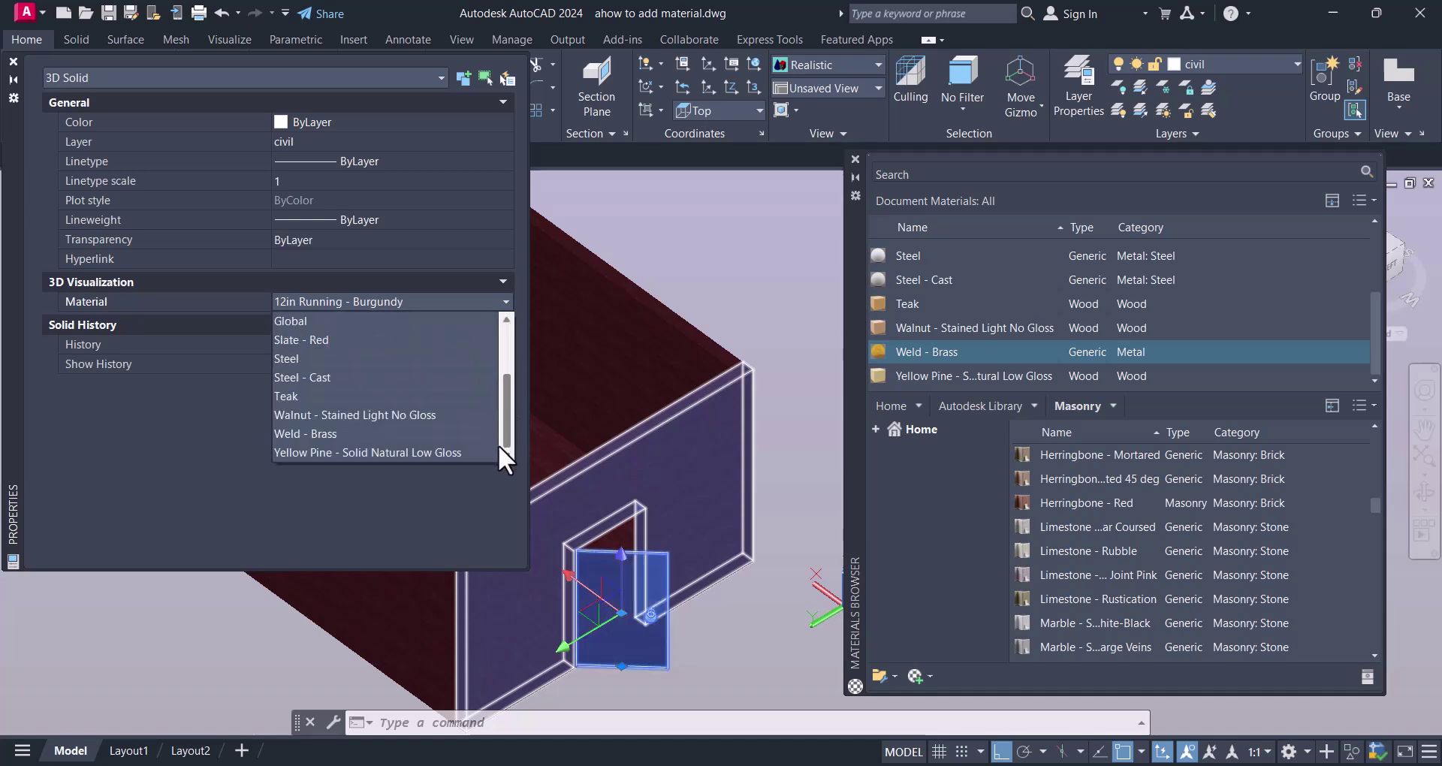
click(345, 452)
Step: Close the Properties palette and clear any active command
click(15, 60)
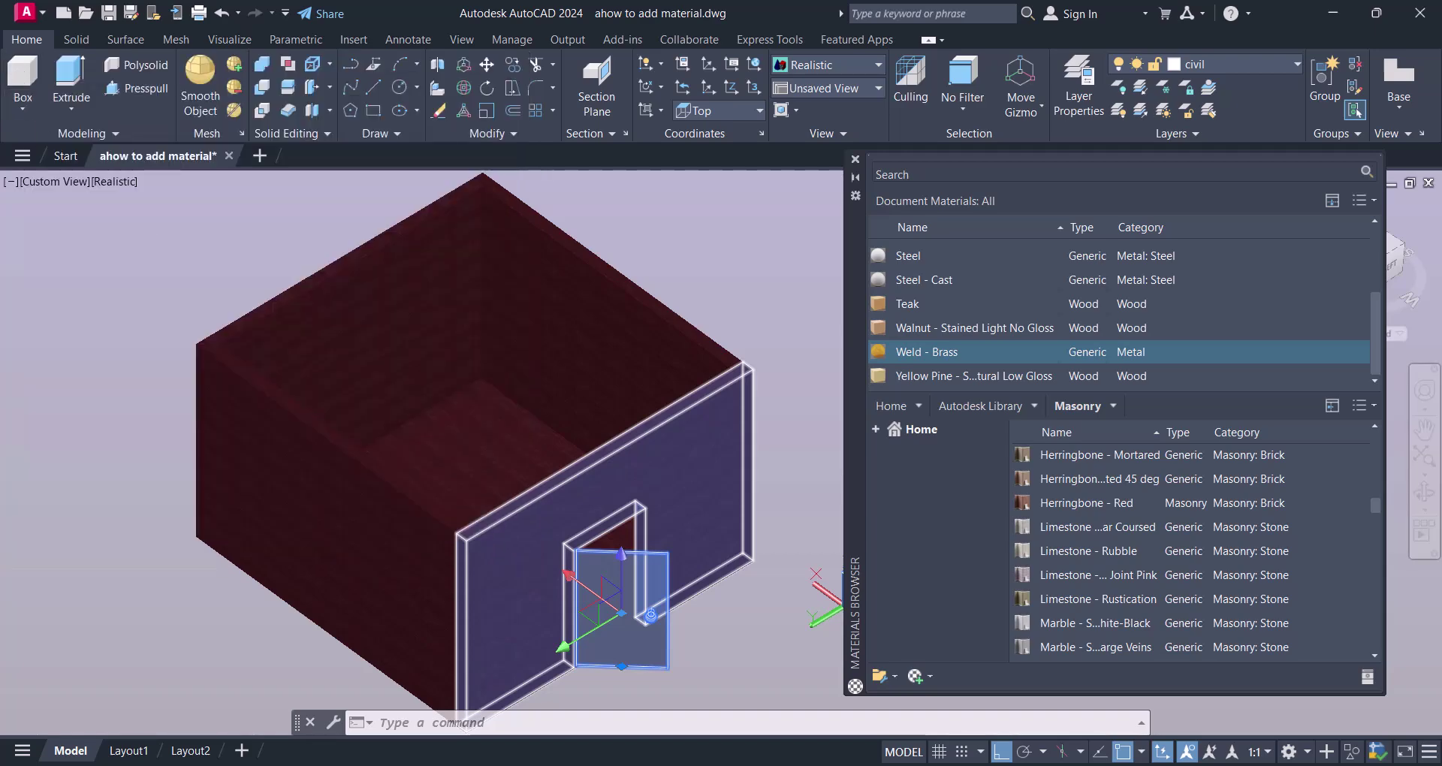
key(Escape)
scroll(514, 431, up, 5)
key(Escape)
Step: Apply the Non-Uniform Burgundy brick material to the front doorway wall
scroll(476, 407, down, 3)
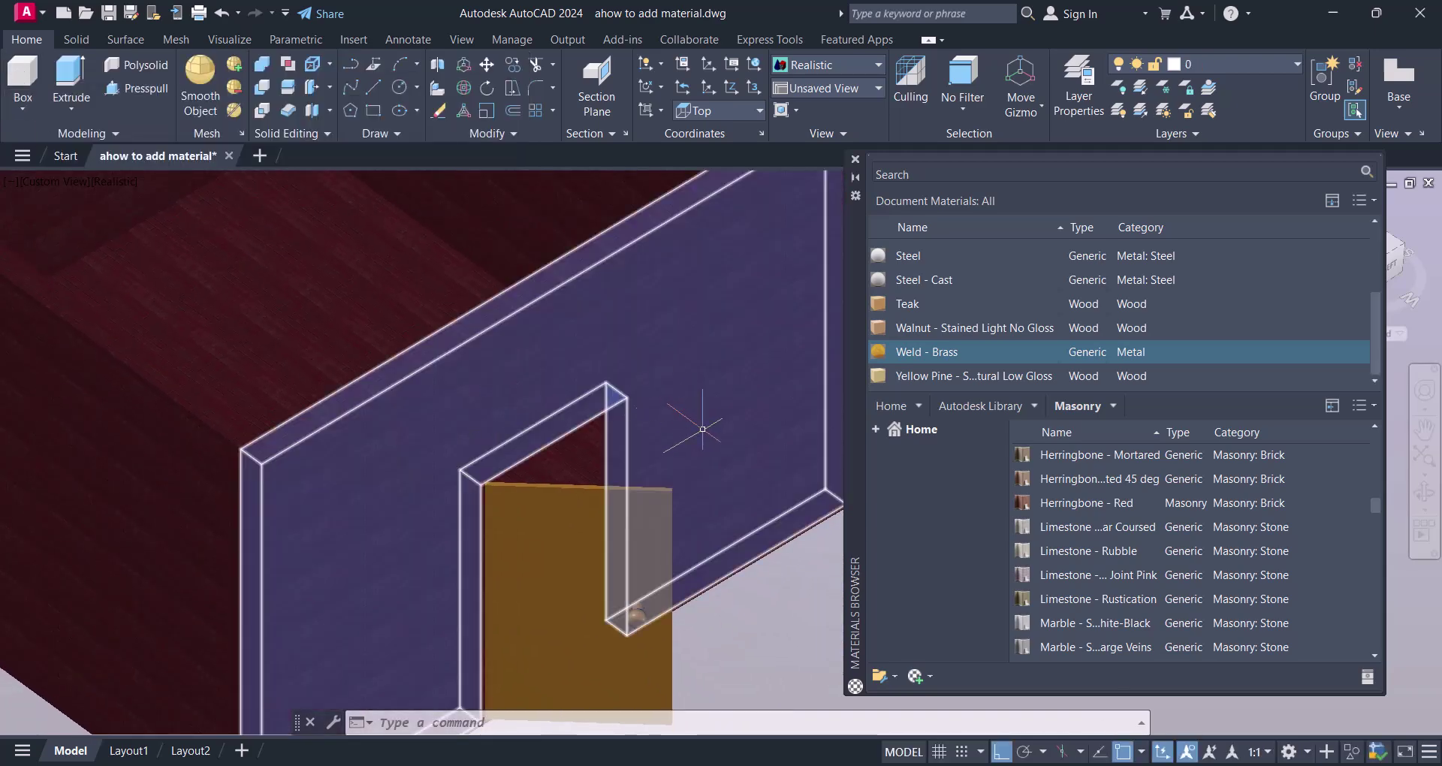
scroll(555, 451, down, 5)
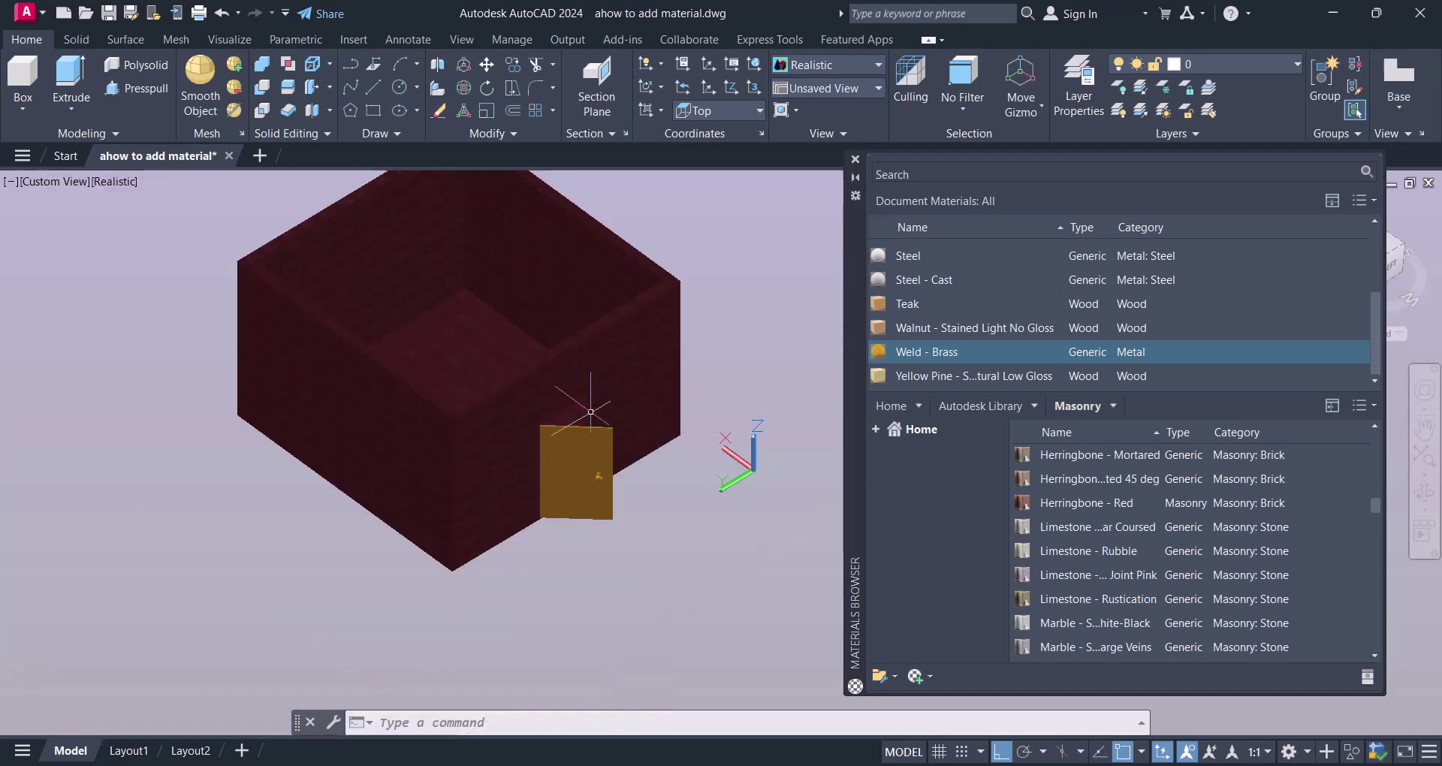
click(591, 412)
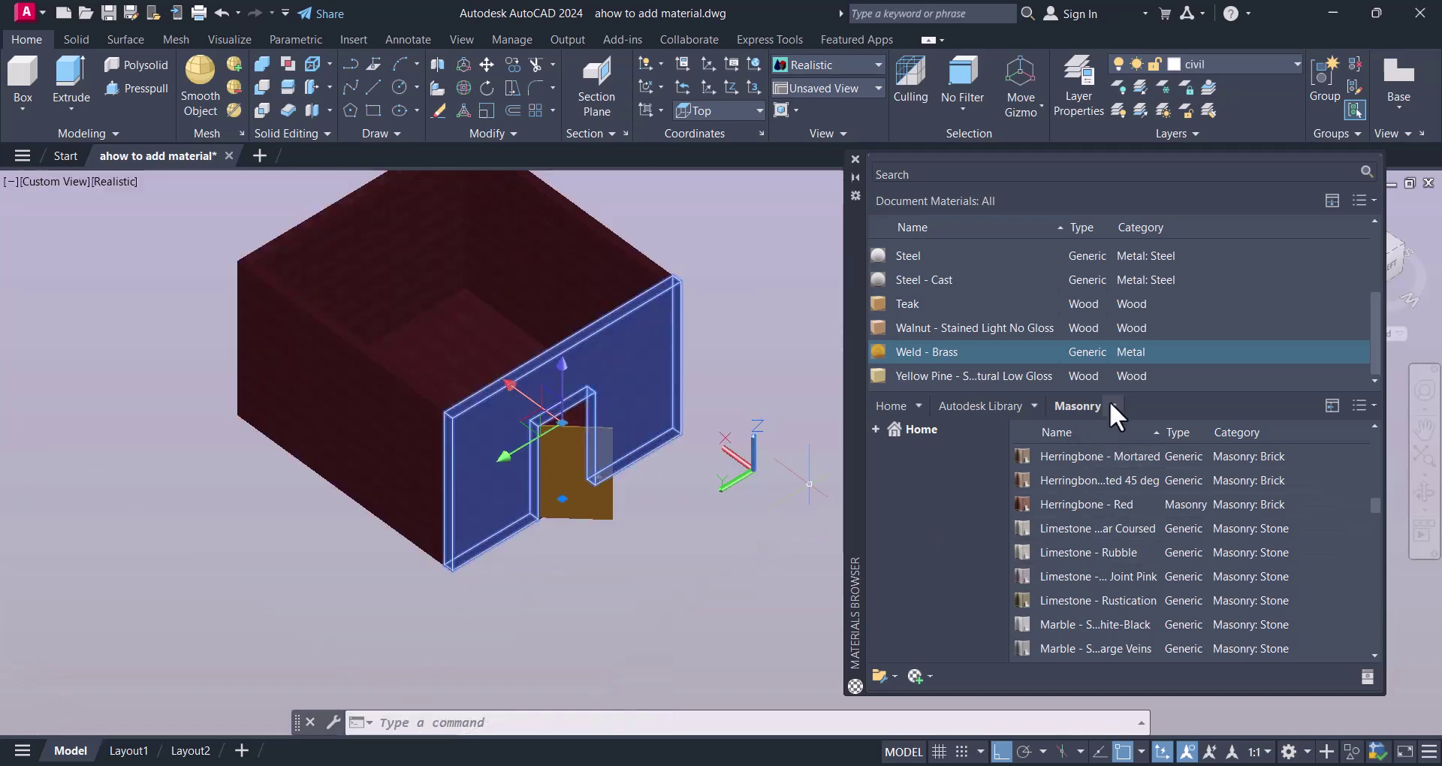
scroll(1144, 607, down, 5)
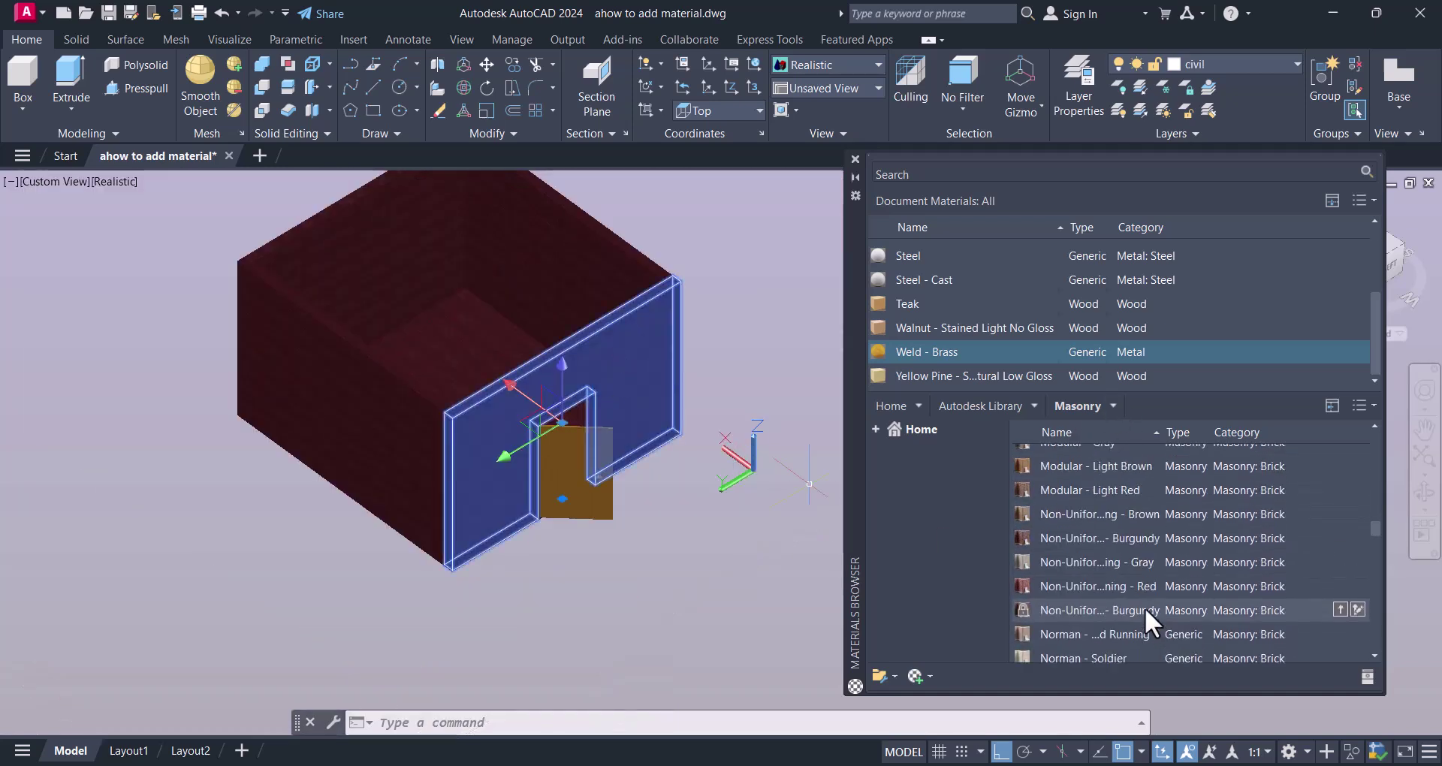
drag(1144, 607, 363, 393)
scroll(1102, 615, down, 5)
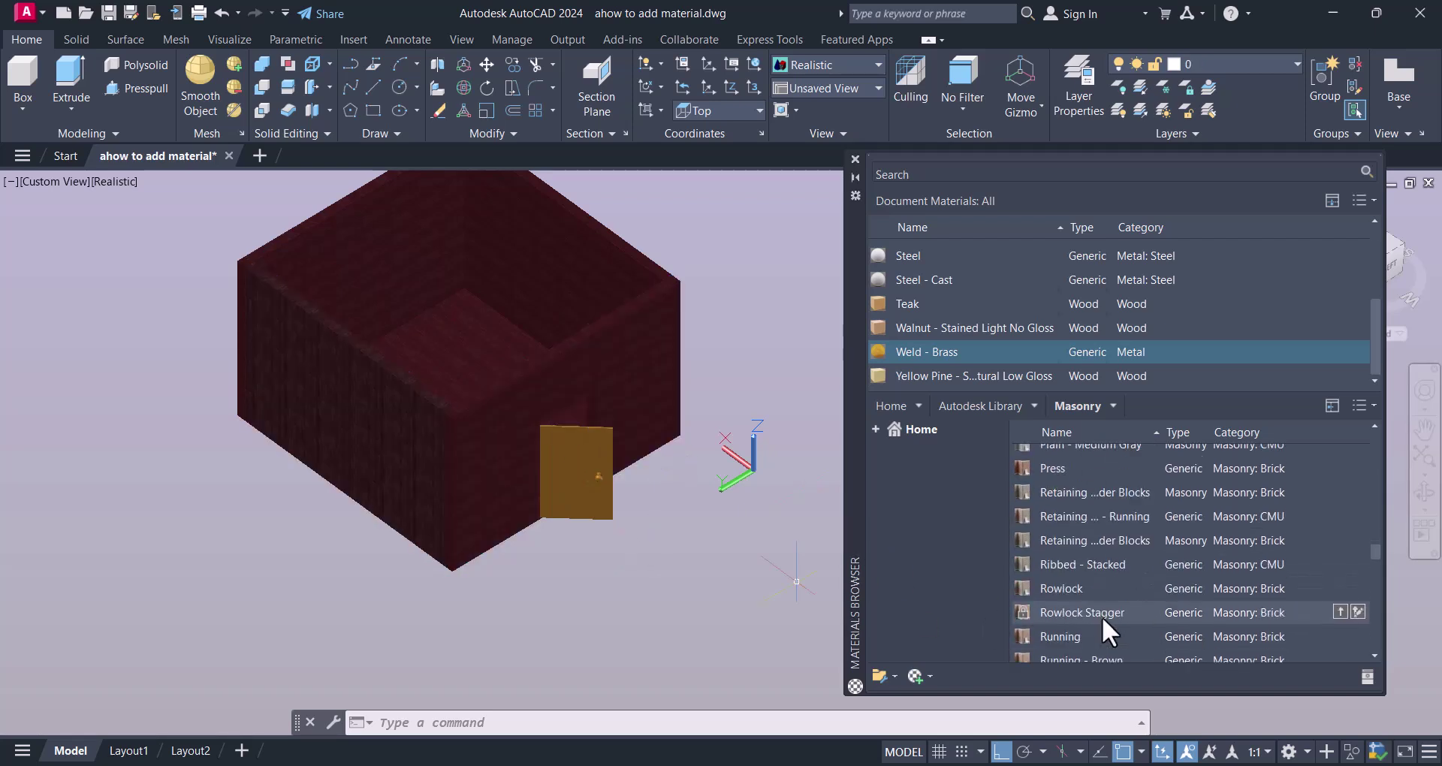
scroll(1079, 600, down, 5)
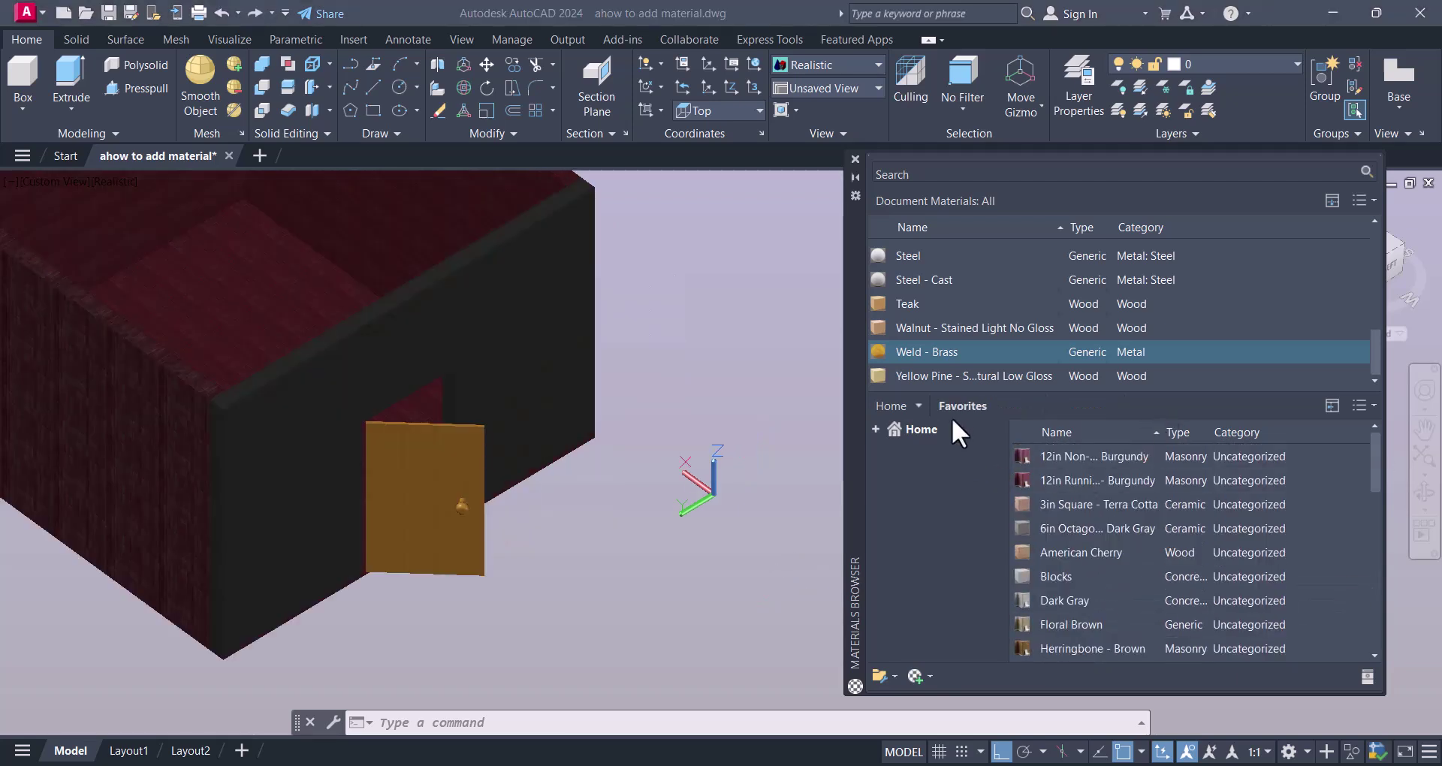
Step: Try Blocks on the front wall, then Dark Gray and Floral Brown on the left wall
drag(1061, 575, 624, 416)
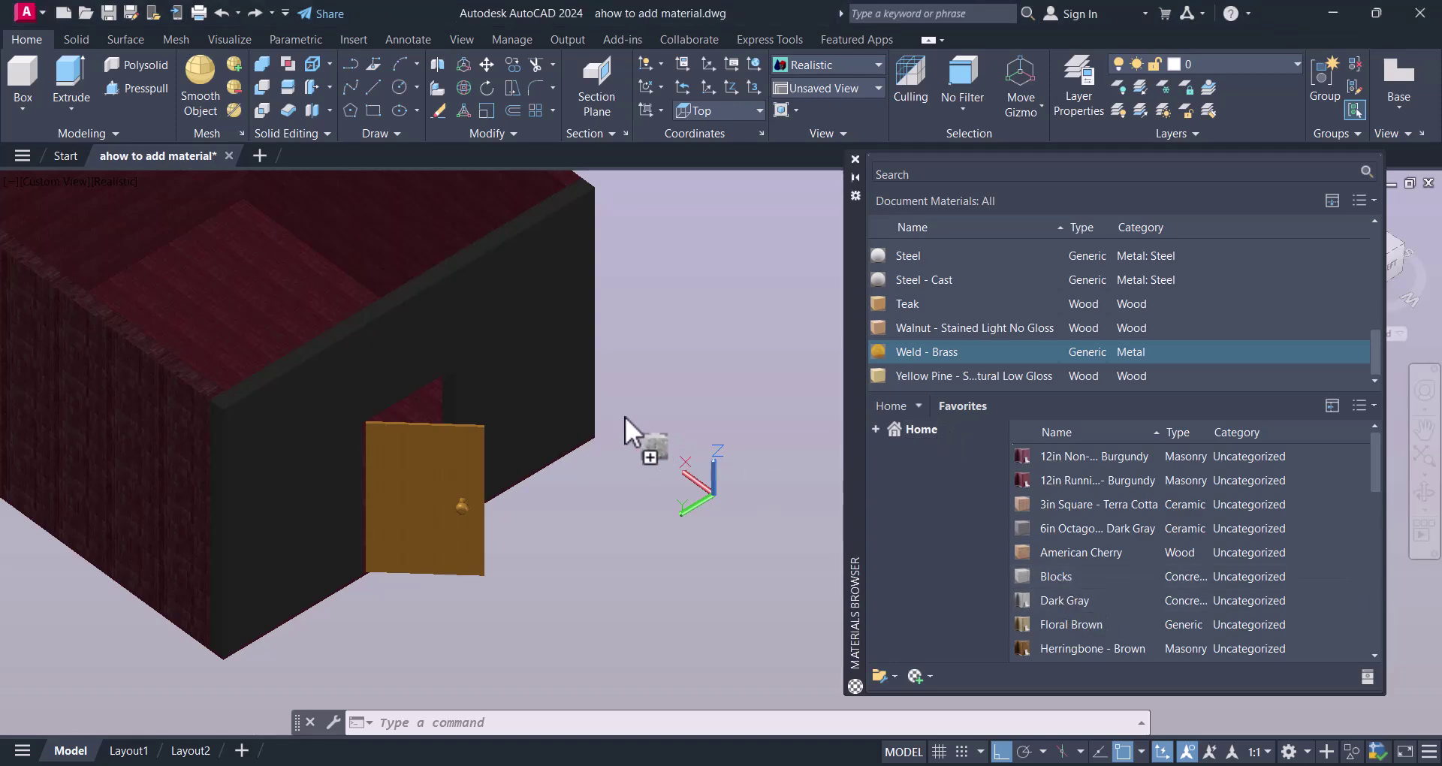
drag(533, 382, 285, 405)
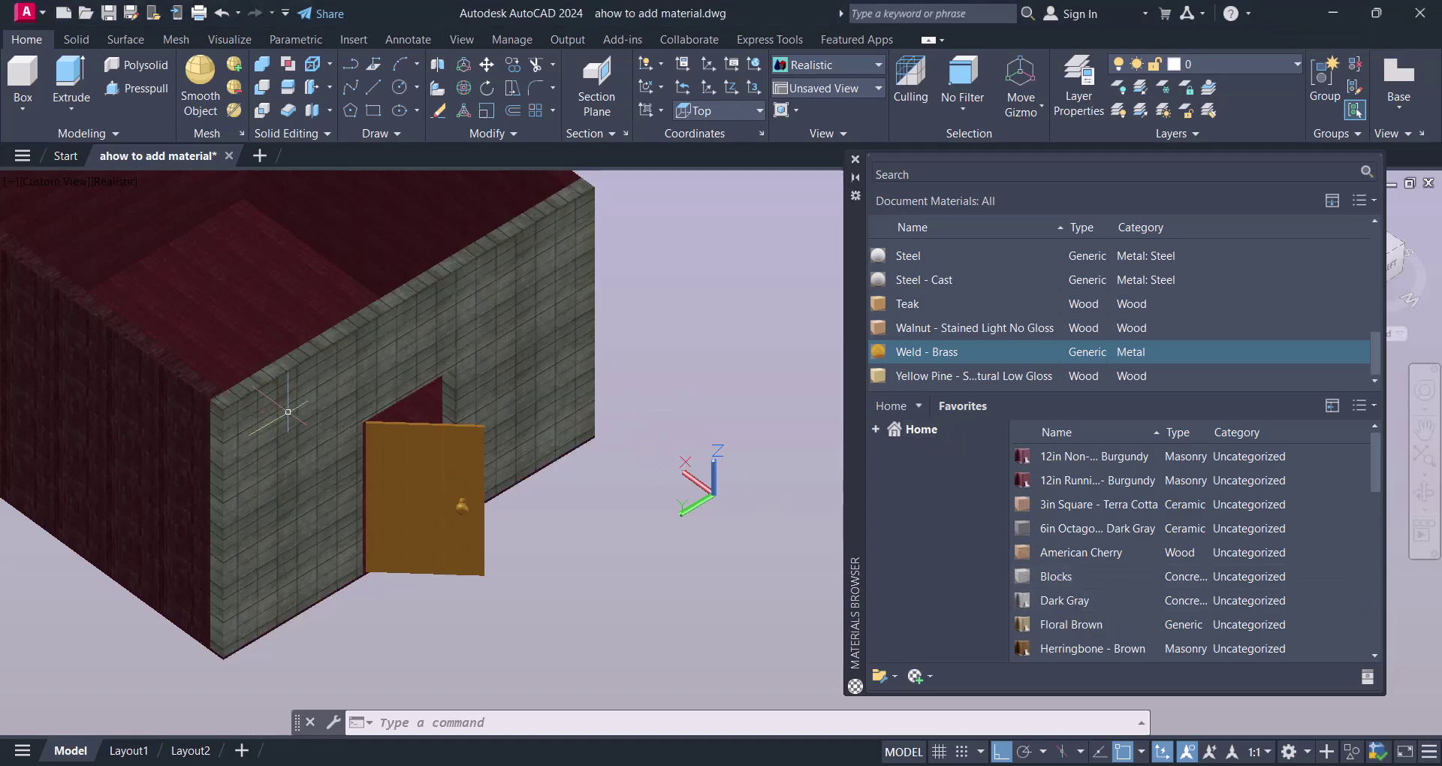
scroll(315, 418, up, 2)
key(Escape)
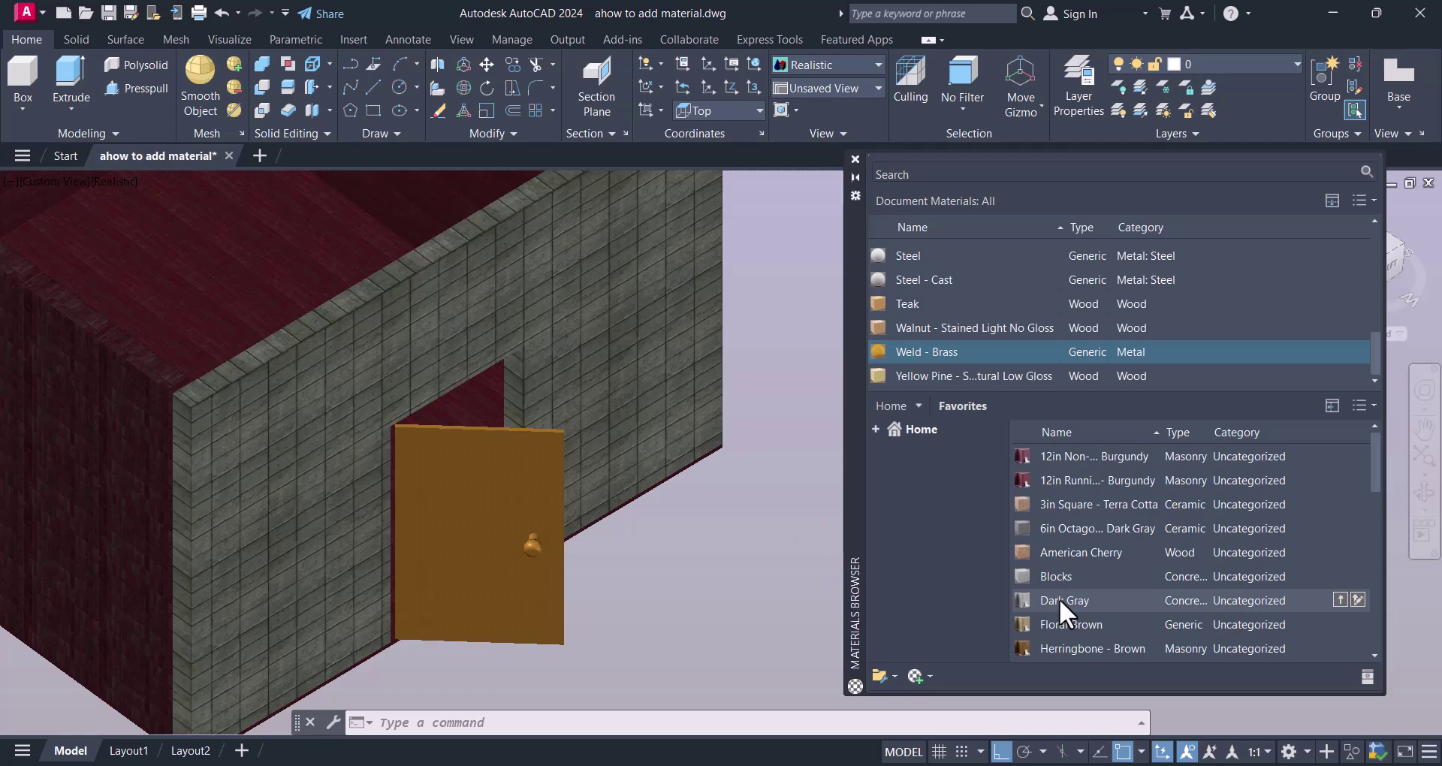
drag(1059, 600, 72, 475)
middle_drag(213, 487, 316, 521)
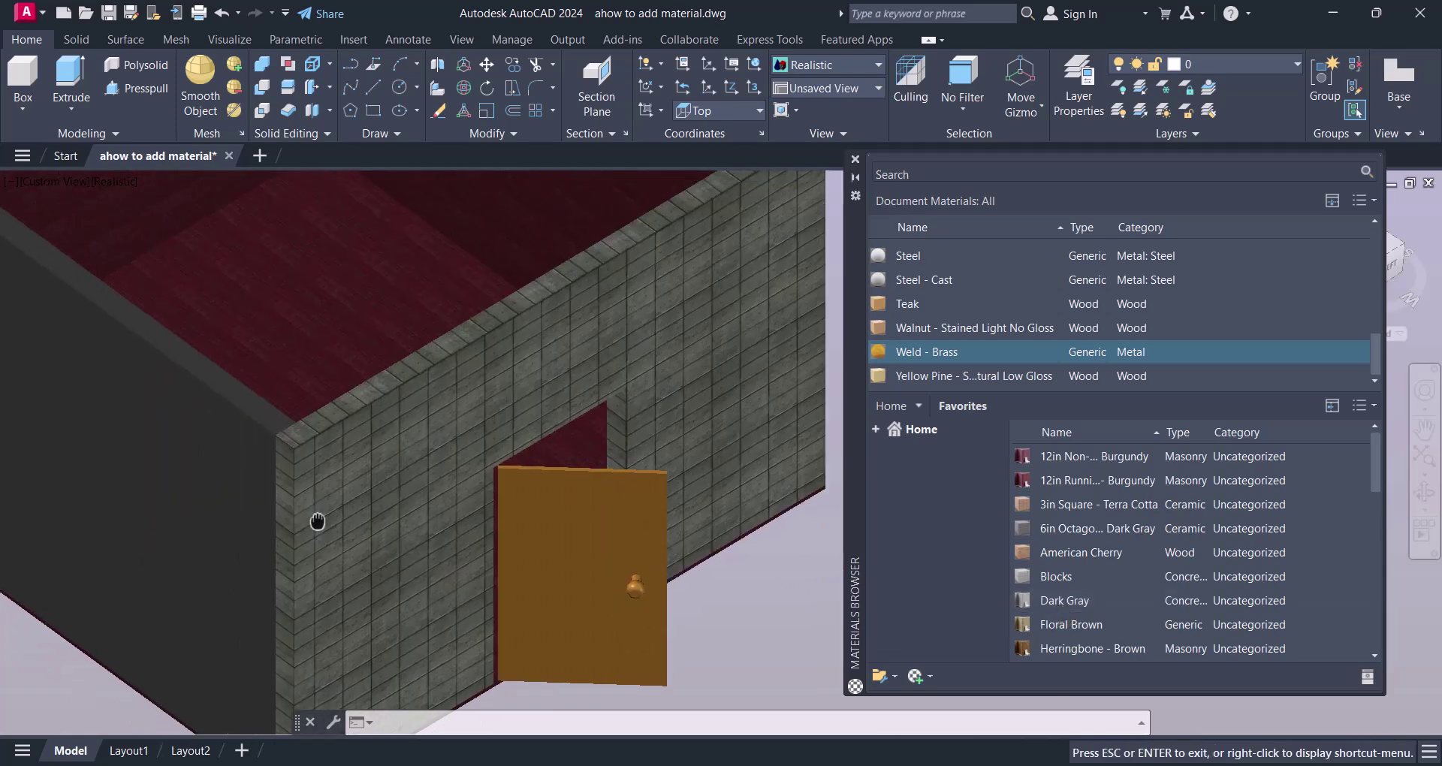
drag(1079, 625, 206, 466)
Step: Give the walls grey shingle, trying Silver Maple - Brown on the front wall before restoring grey brick
click(420, 488)
scroll(1088, 563, down, 2)
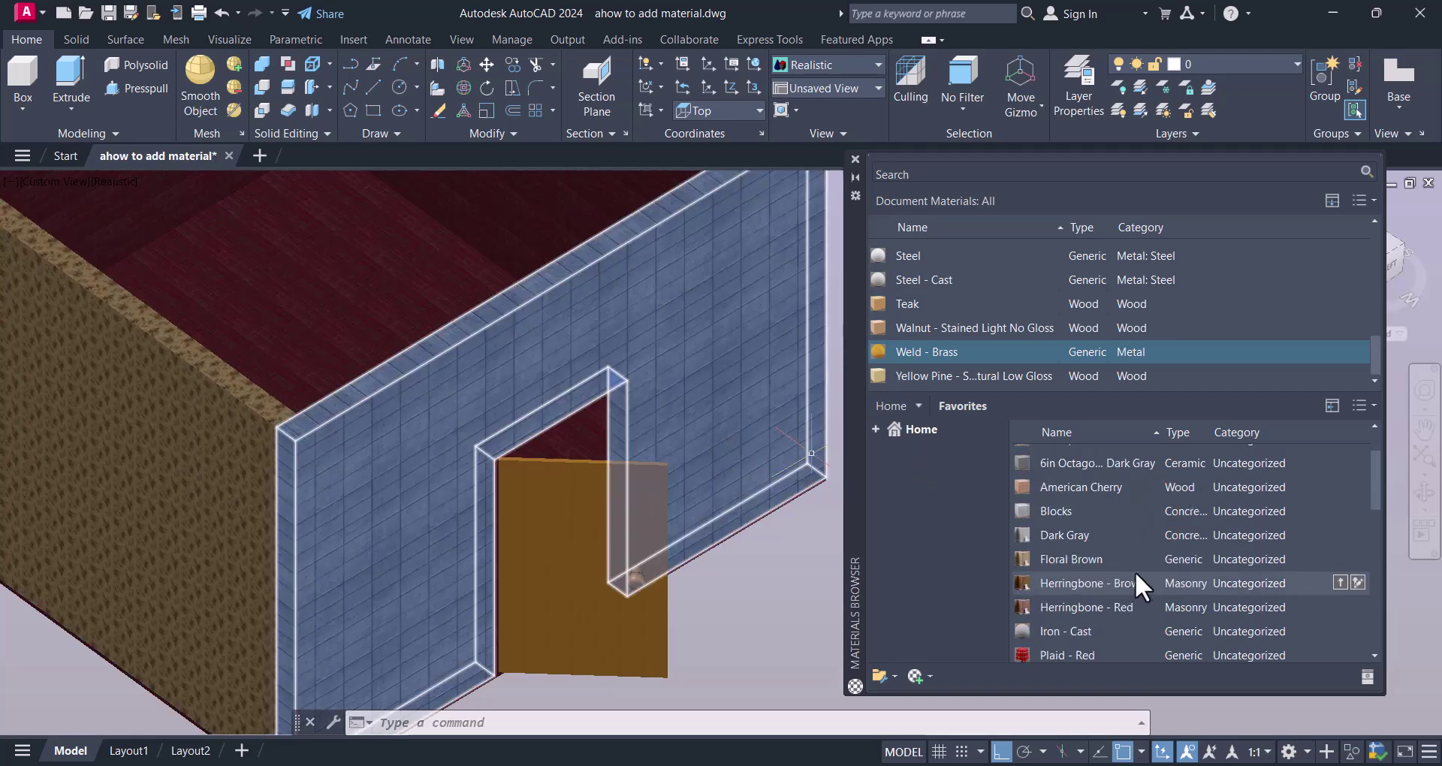
scroll(1146, 571, down, 1)
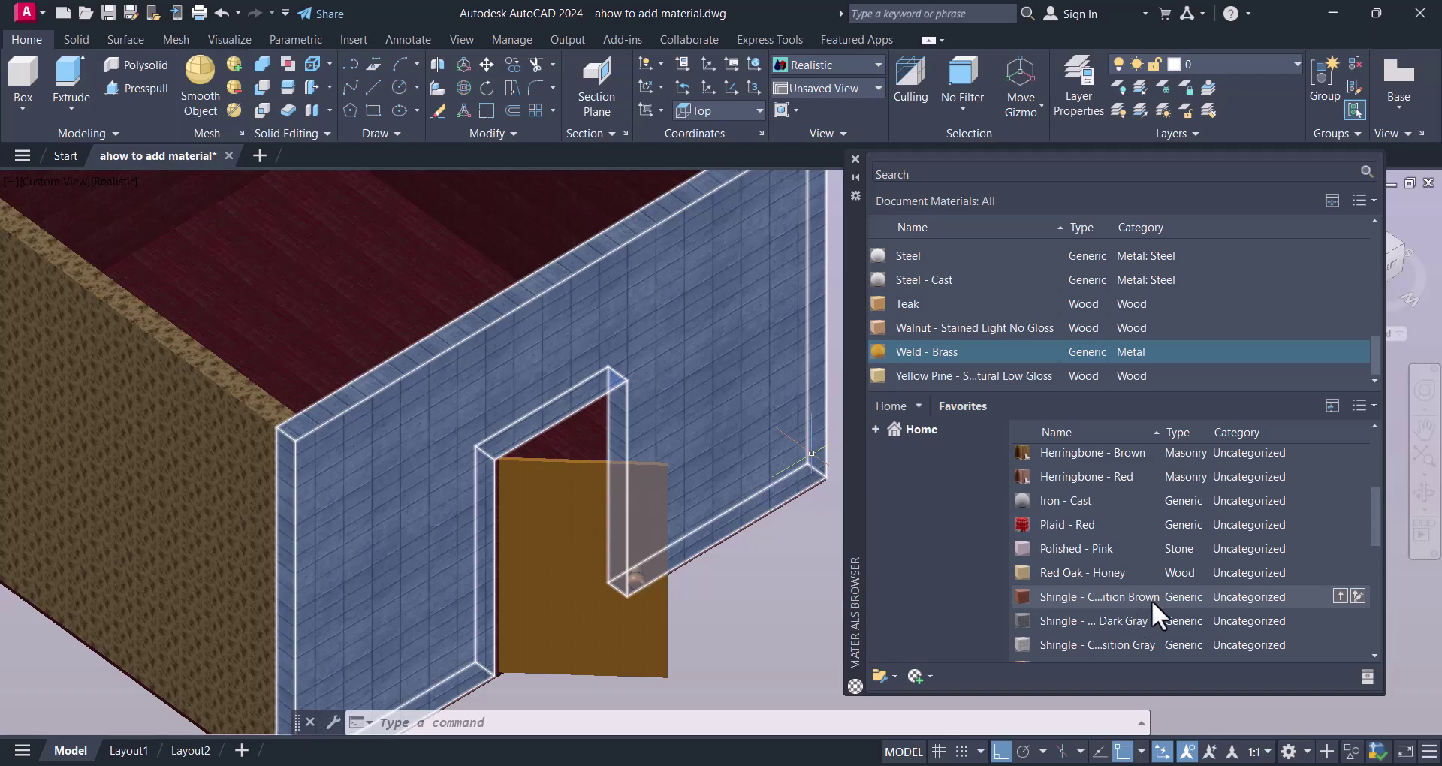
drag(1093, 650, 429, 578)
drag(183, 503, 182, 504)
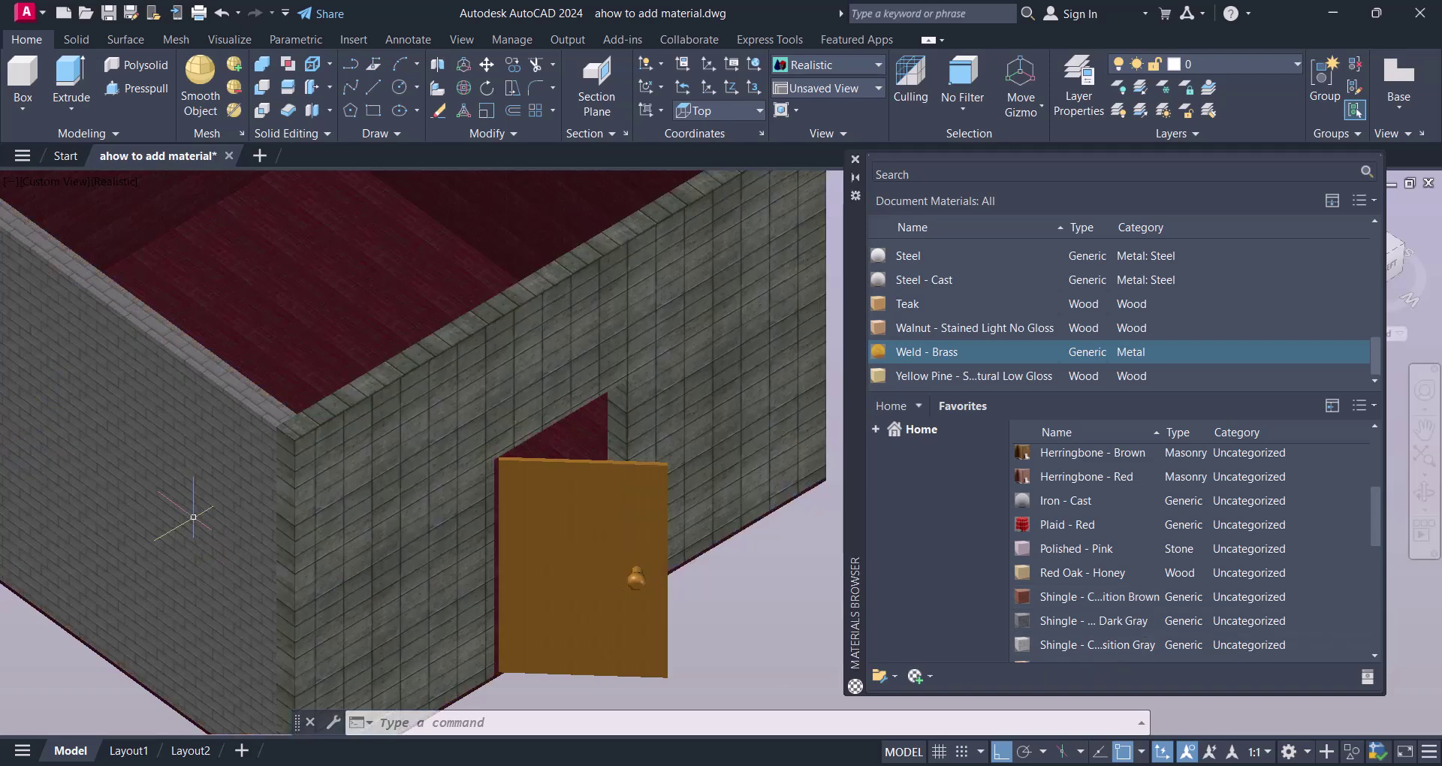
scroll(1087, 633, down, 1)
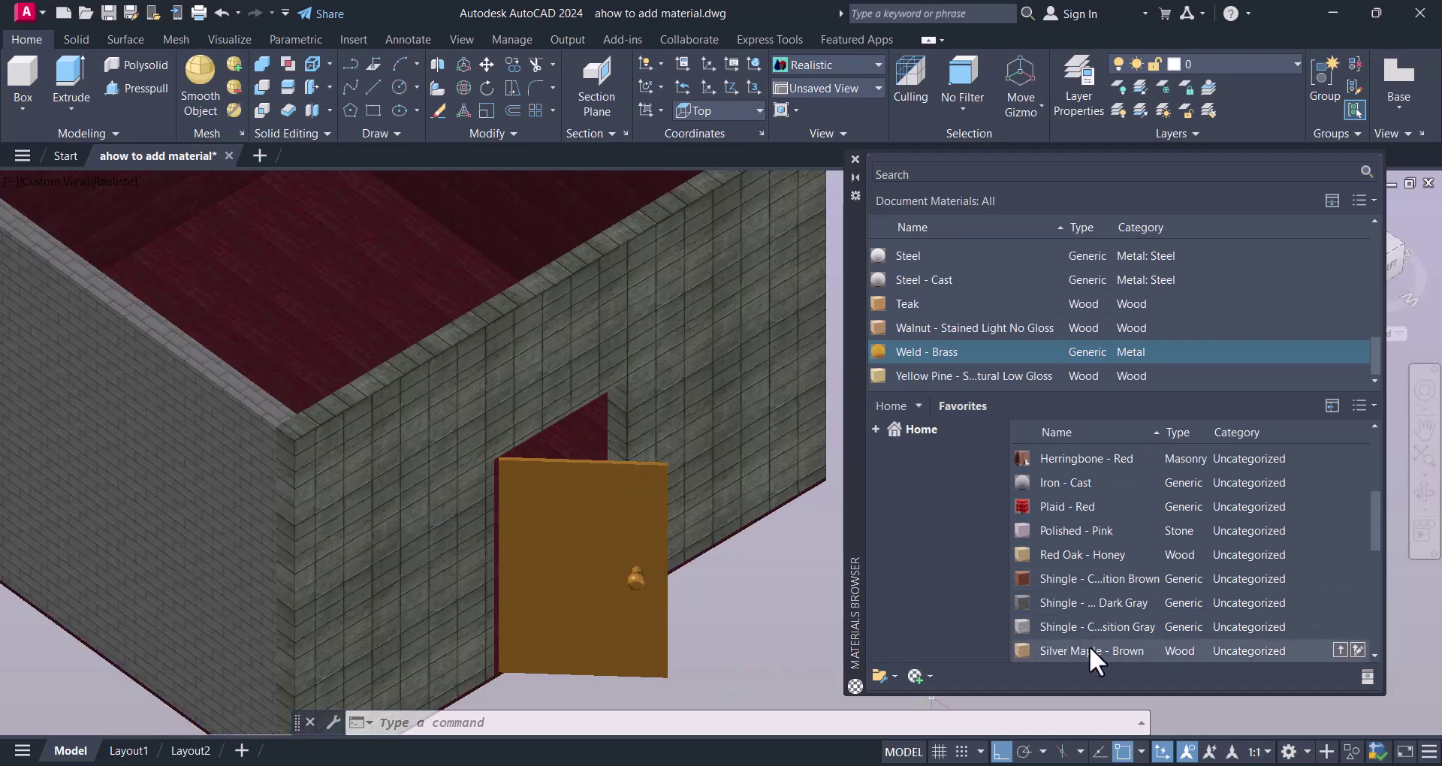
drag(1087, 647, 679, 418)
drag(1033, 610, 740, 460)
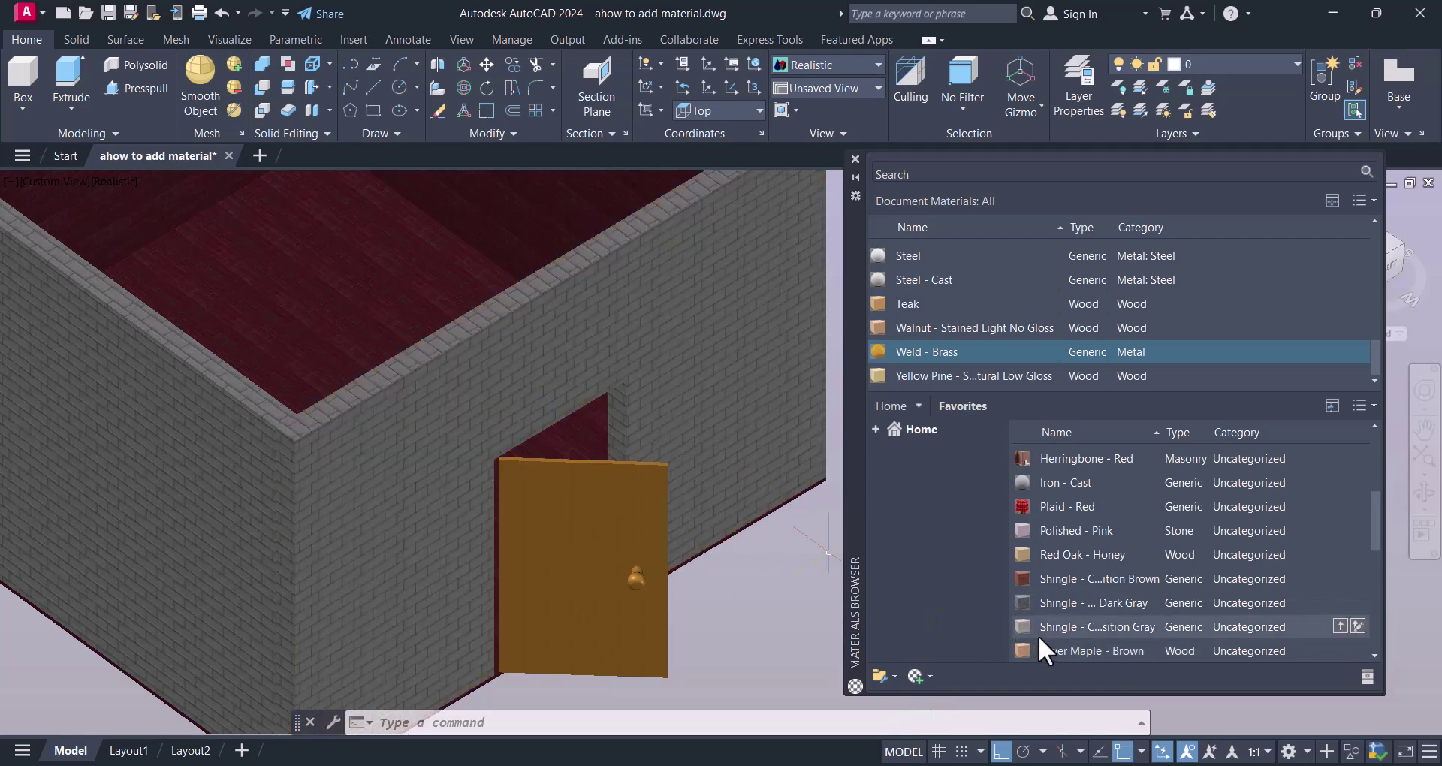
Step: Give the inner and left interior walls light grey brick, then orbit to a top-down view
middle_drag(691, 396, 553, 588)
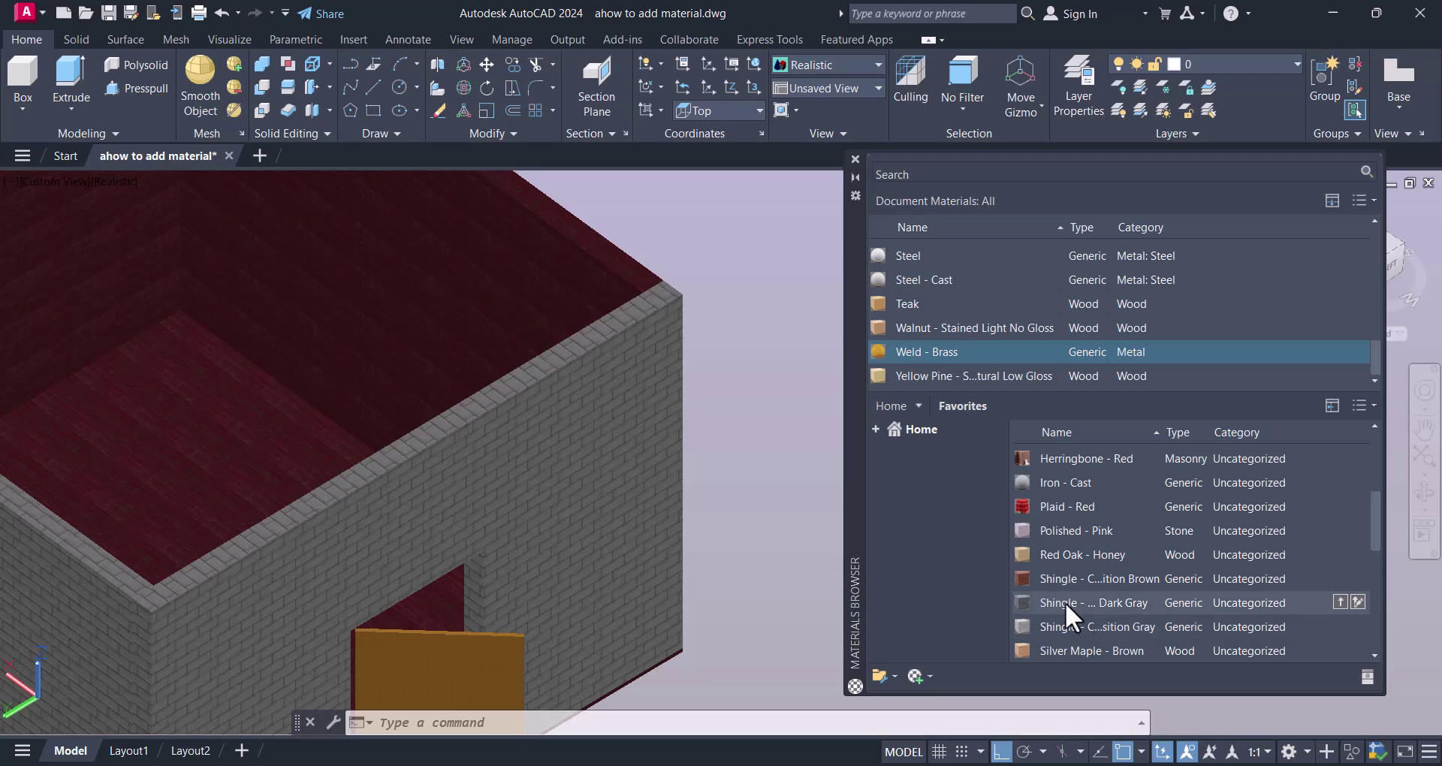
drag(1065, 602, 559, 293)
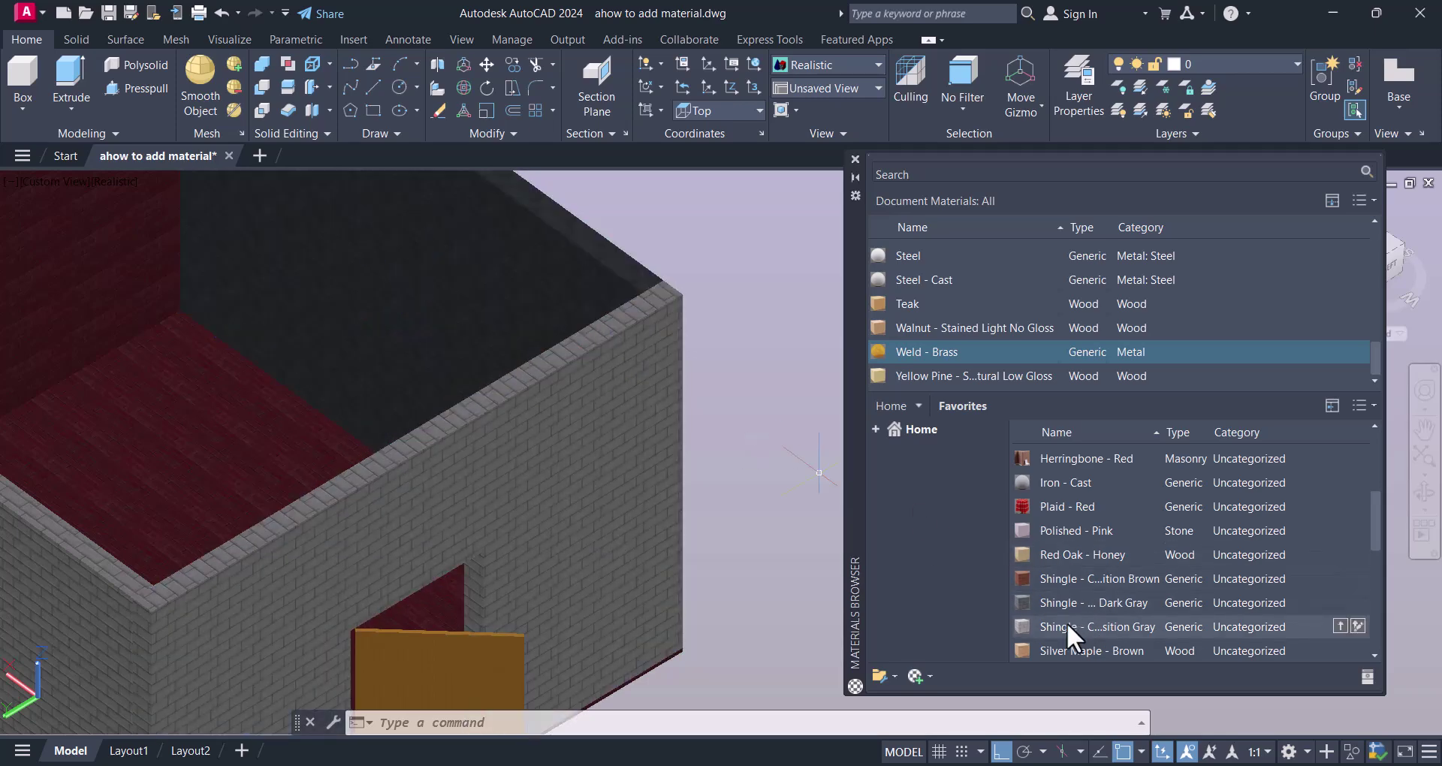
drag(1066, 627, 488, 285)
scroll(789, 511, down, 3)
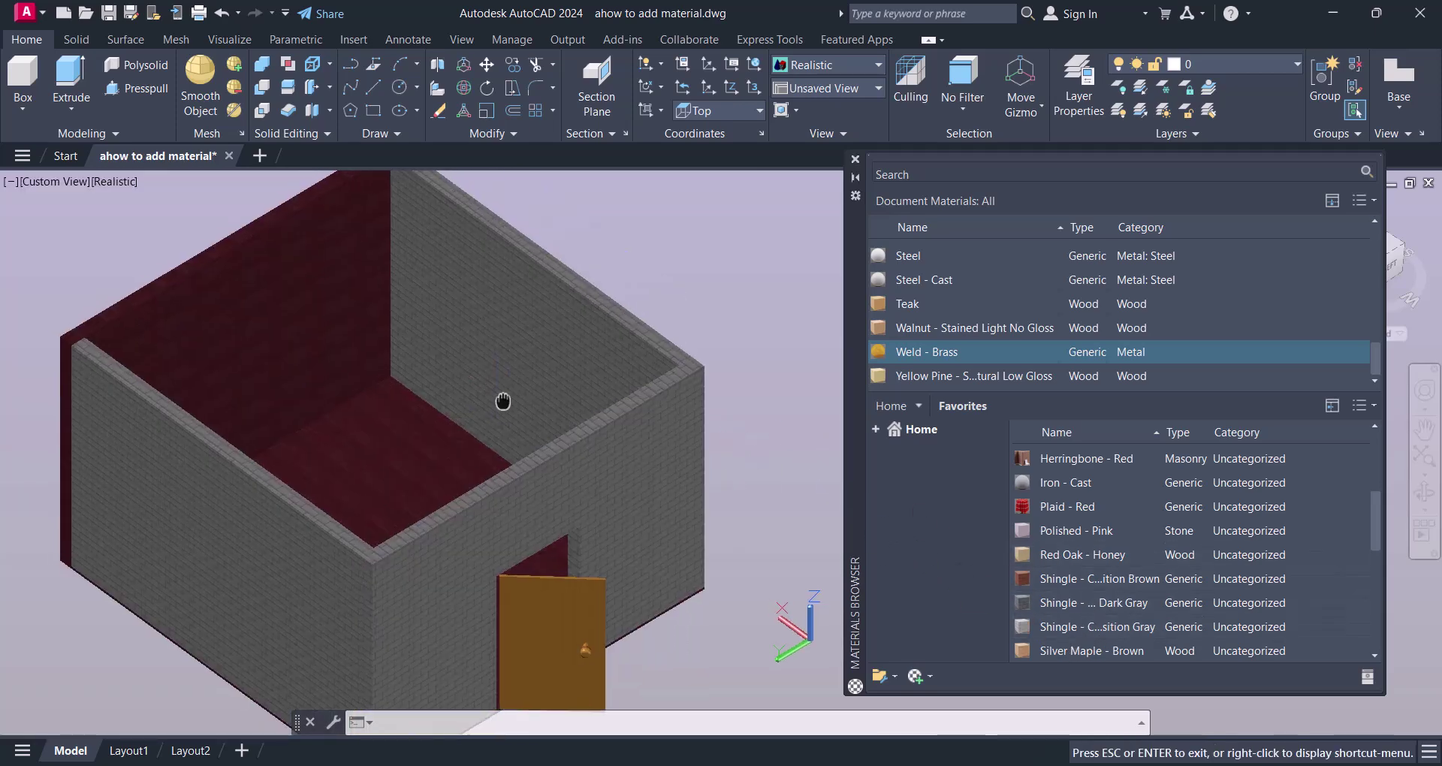
drag(1056, 626, 304, 342)
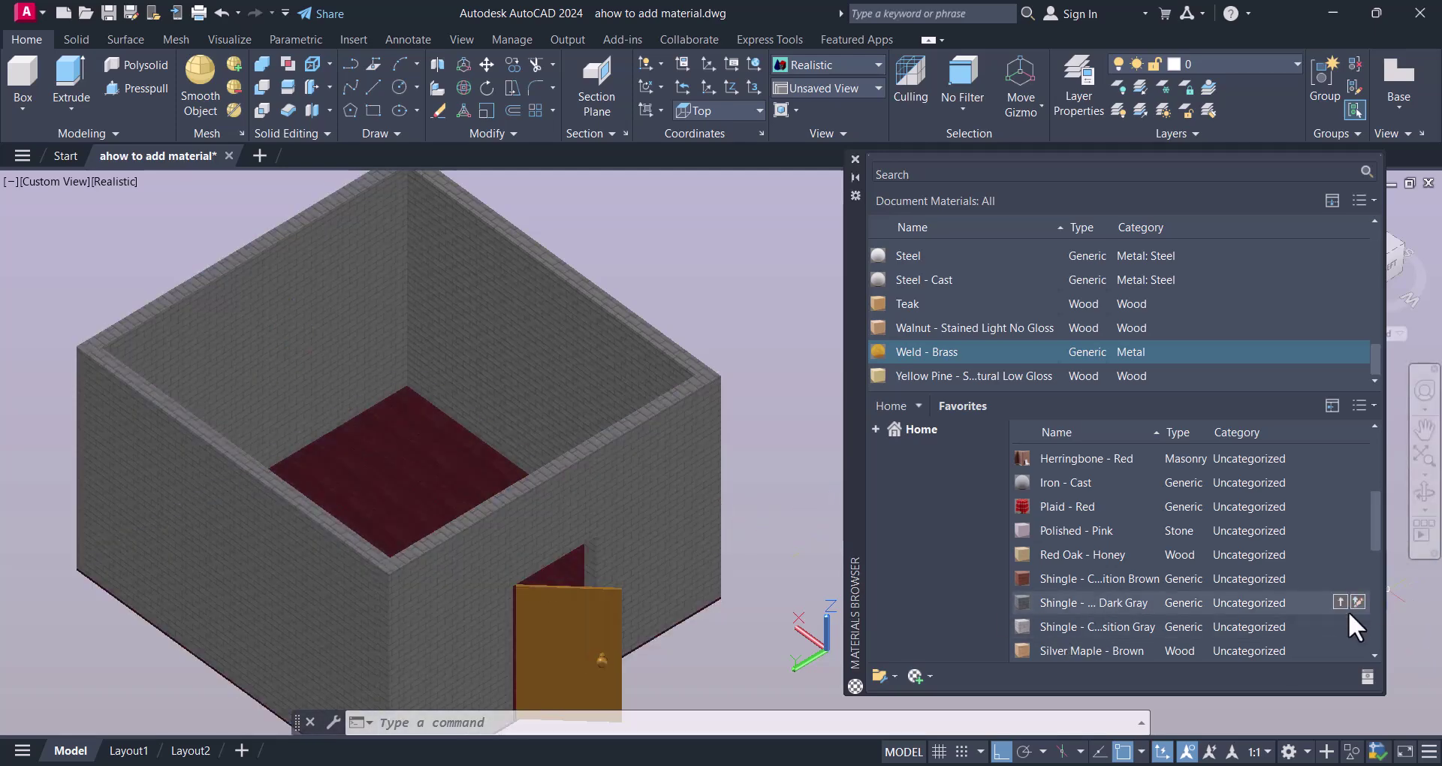
click(1424, 492)
drag(586, 515, 451, 545)
key(Escape)
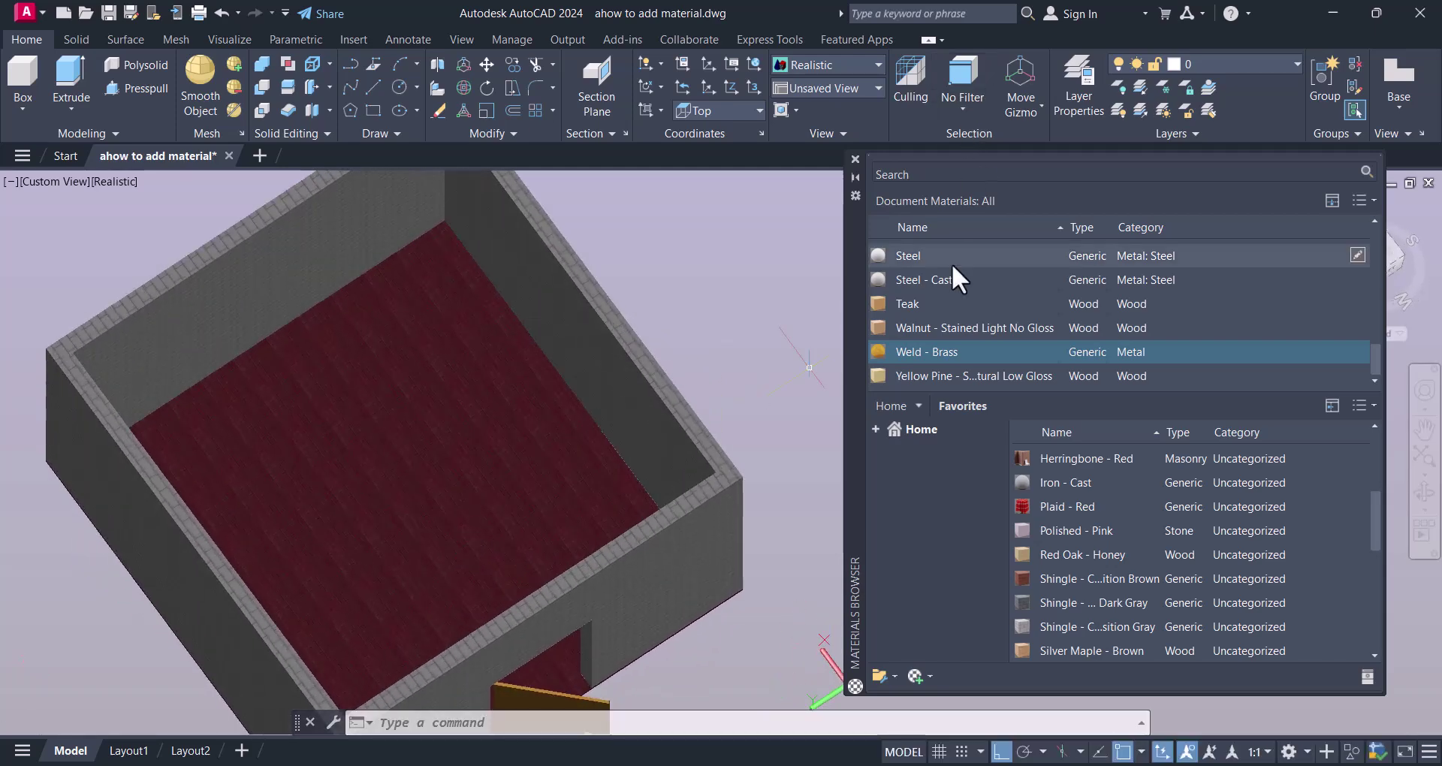
Step: From Autodesk Library > Flooring, apply Andiroba - Natural wood to the floor
click(918, 403)
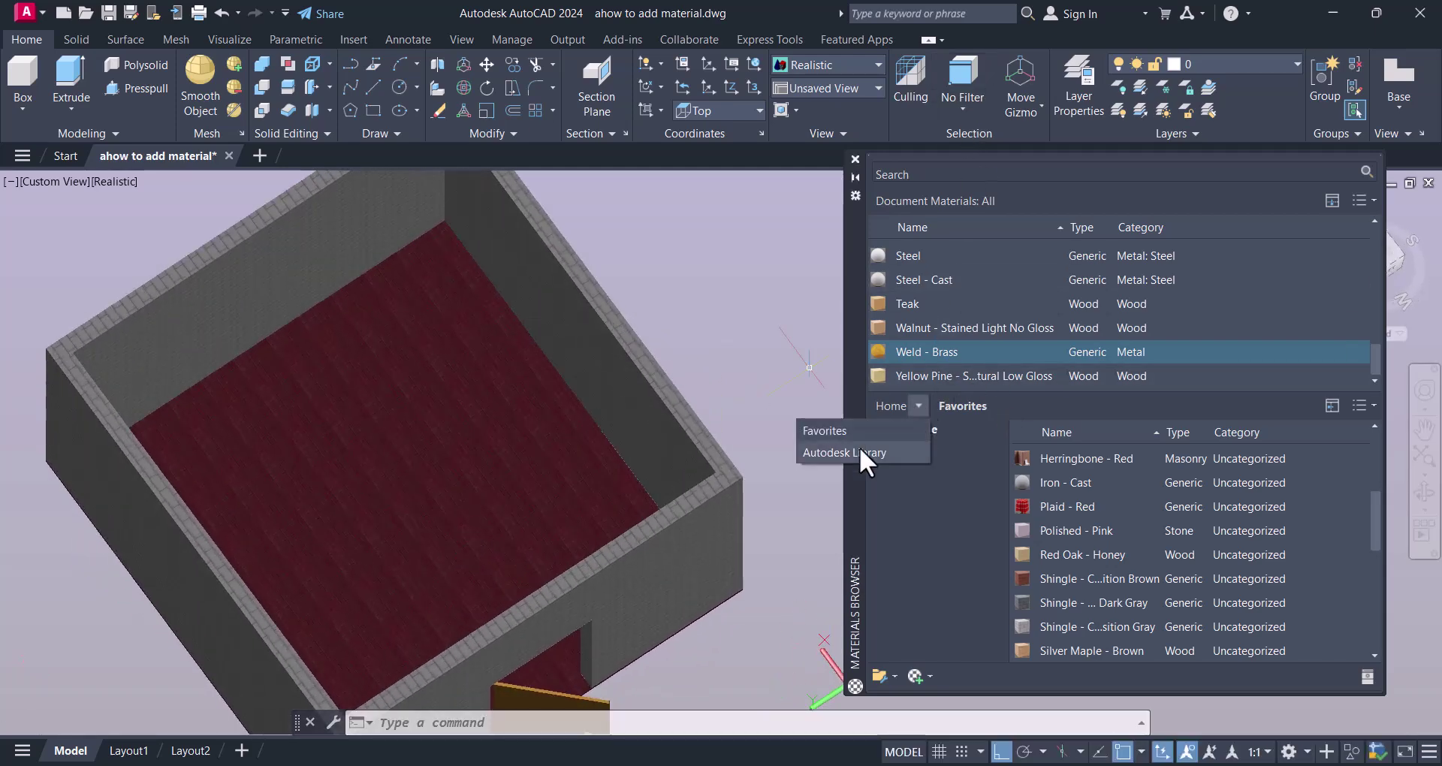
click(839, 454)
click(1041, 406)
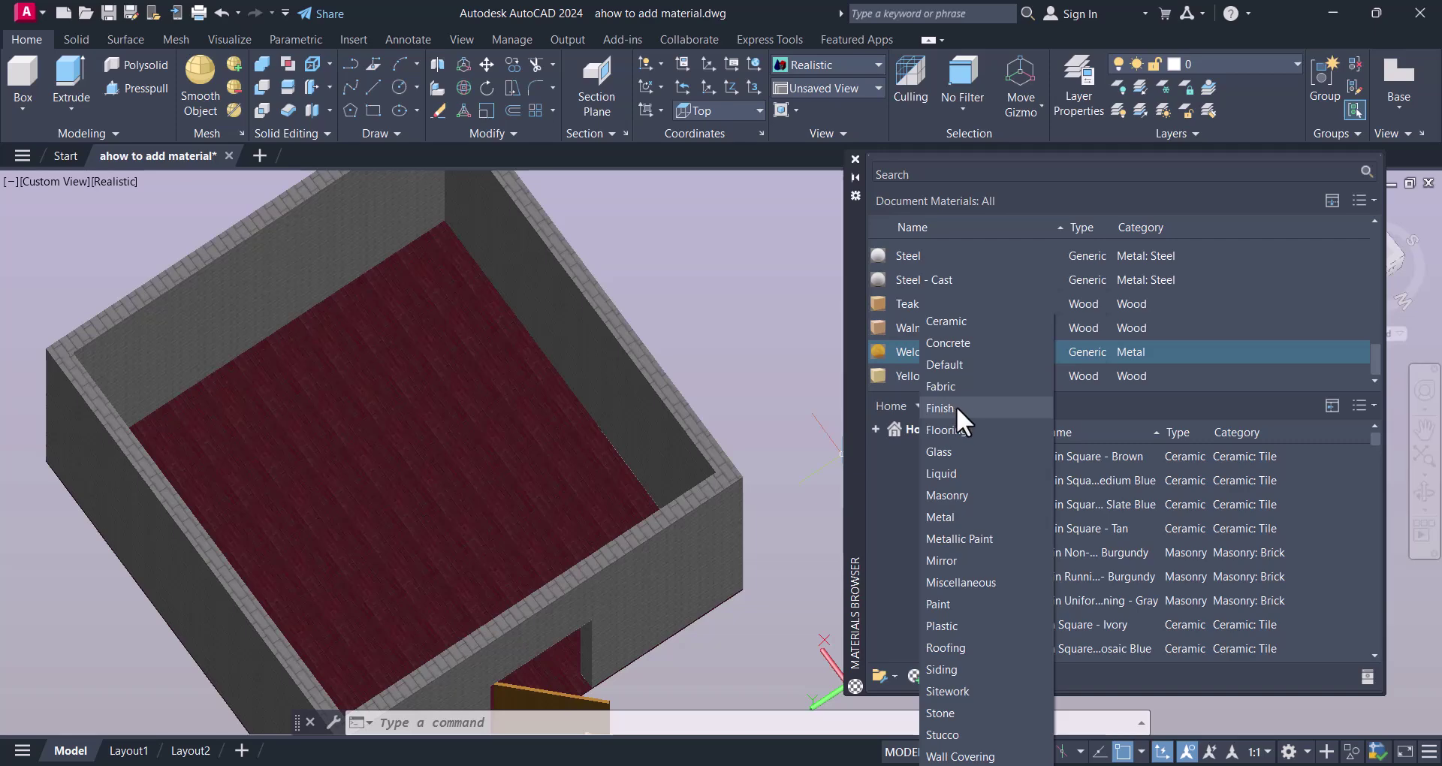
click(947, 429)
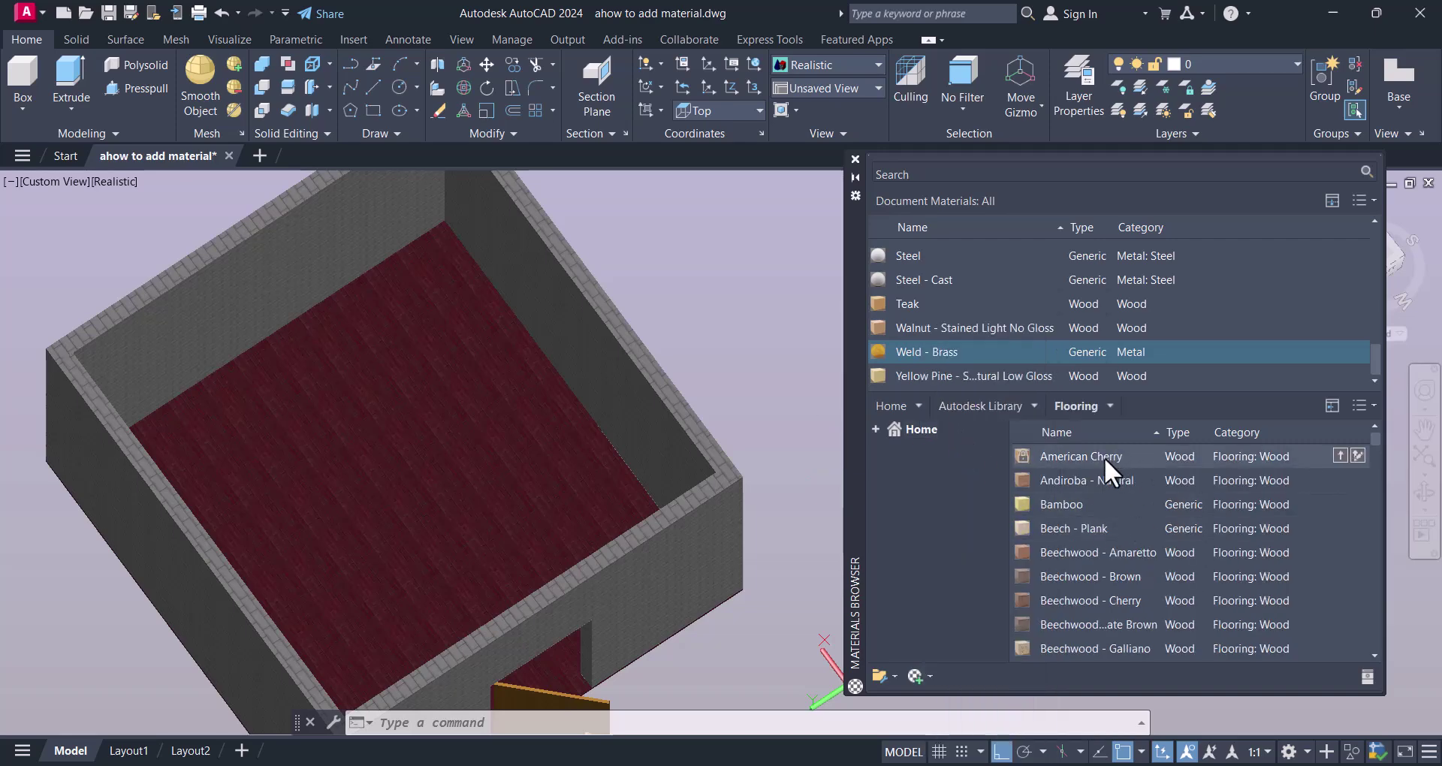
drag(1102, 461, 521, 473)
drag(1055, 477, 557, 488)
Step: Orbit the room to check the wood floor inside the walls
click(1424, 492)
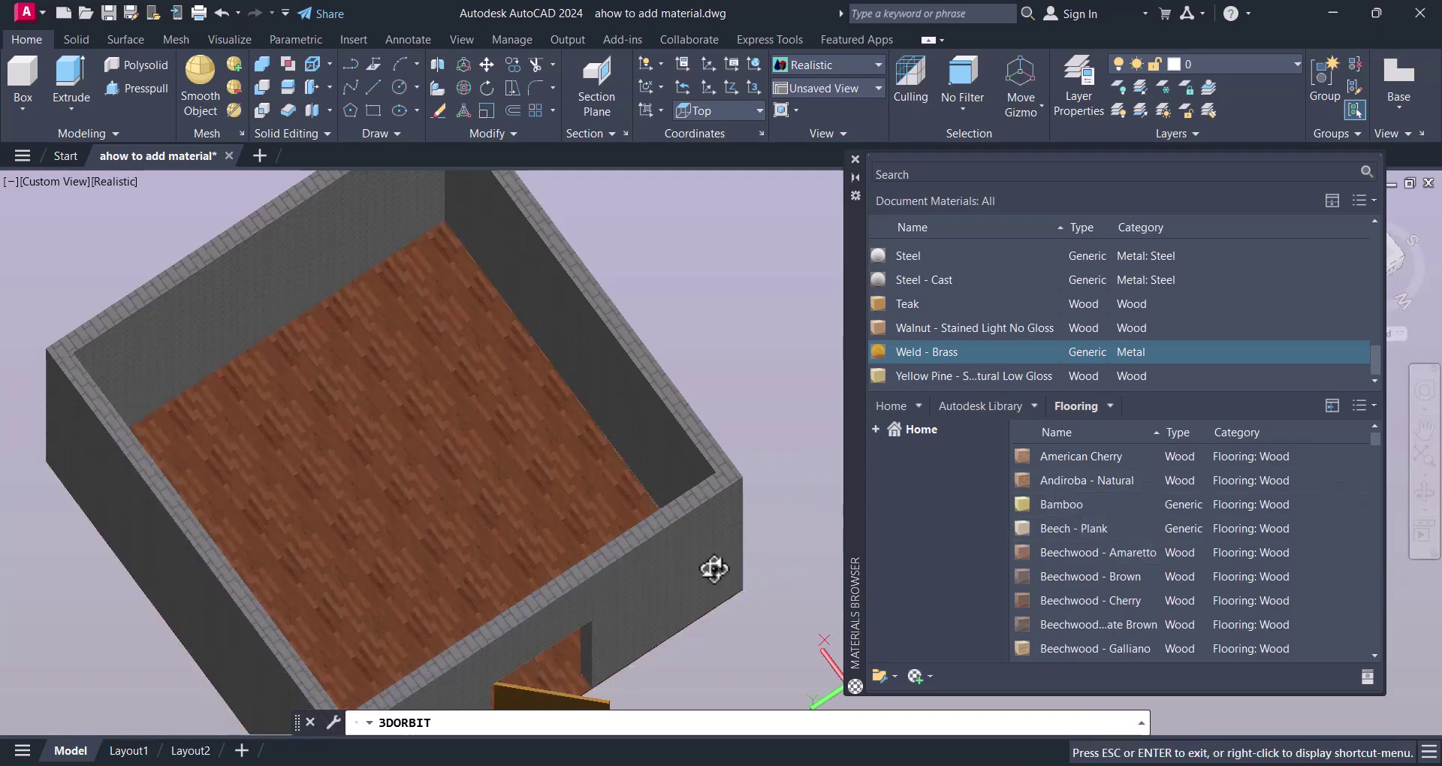
drag(713, 569, 555, 449)
drag(480, 501, 517, 518)
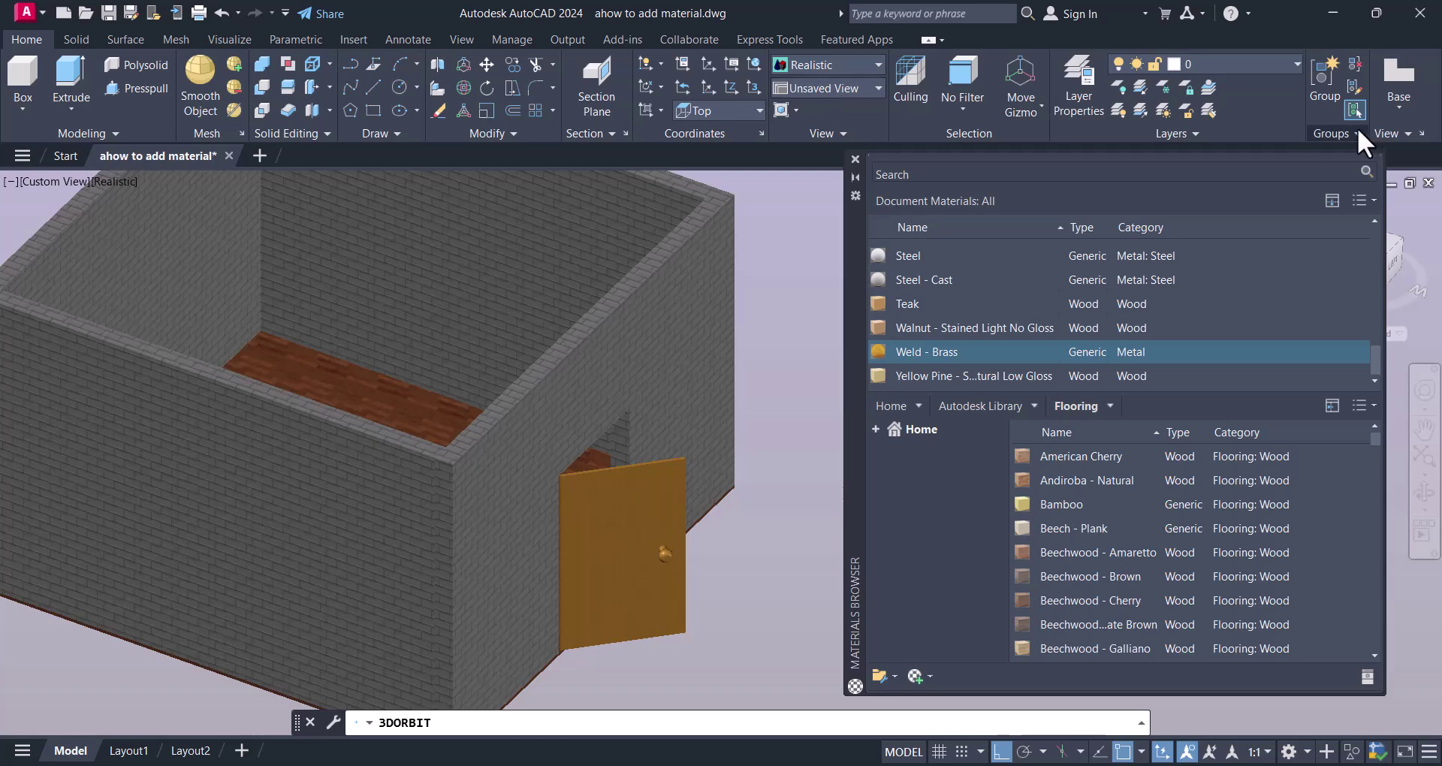
click(225, 36)
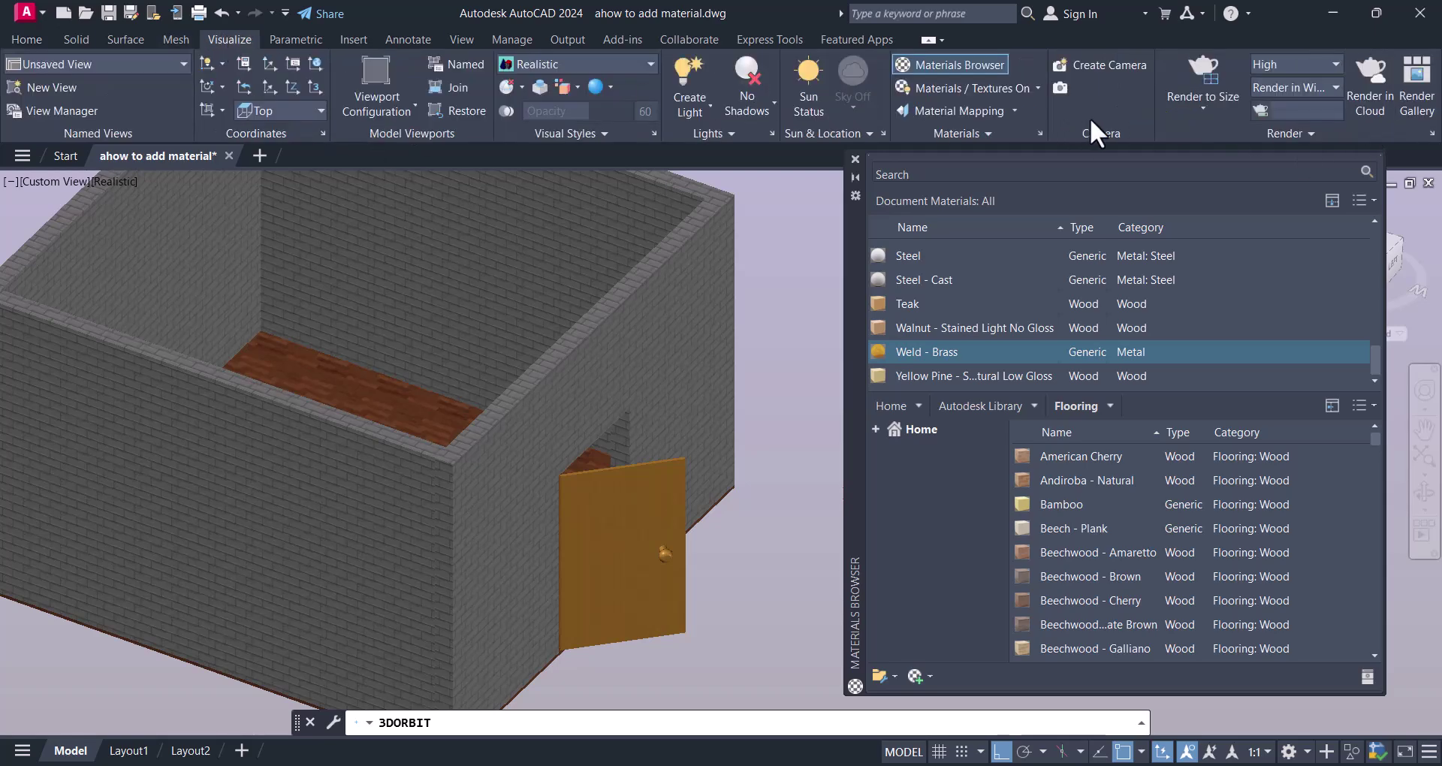
Step: Open the Render Environment and Exposure settings from the Render slide-out
click(1291, 131)
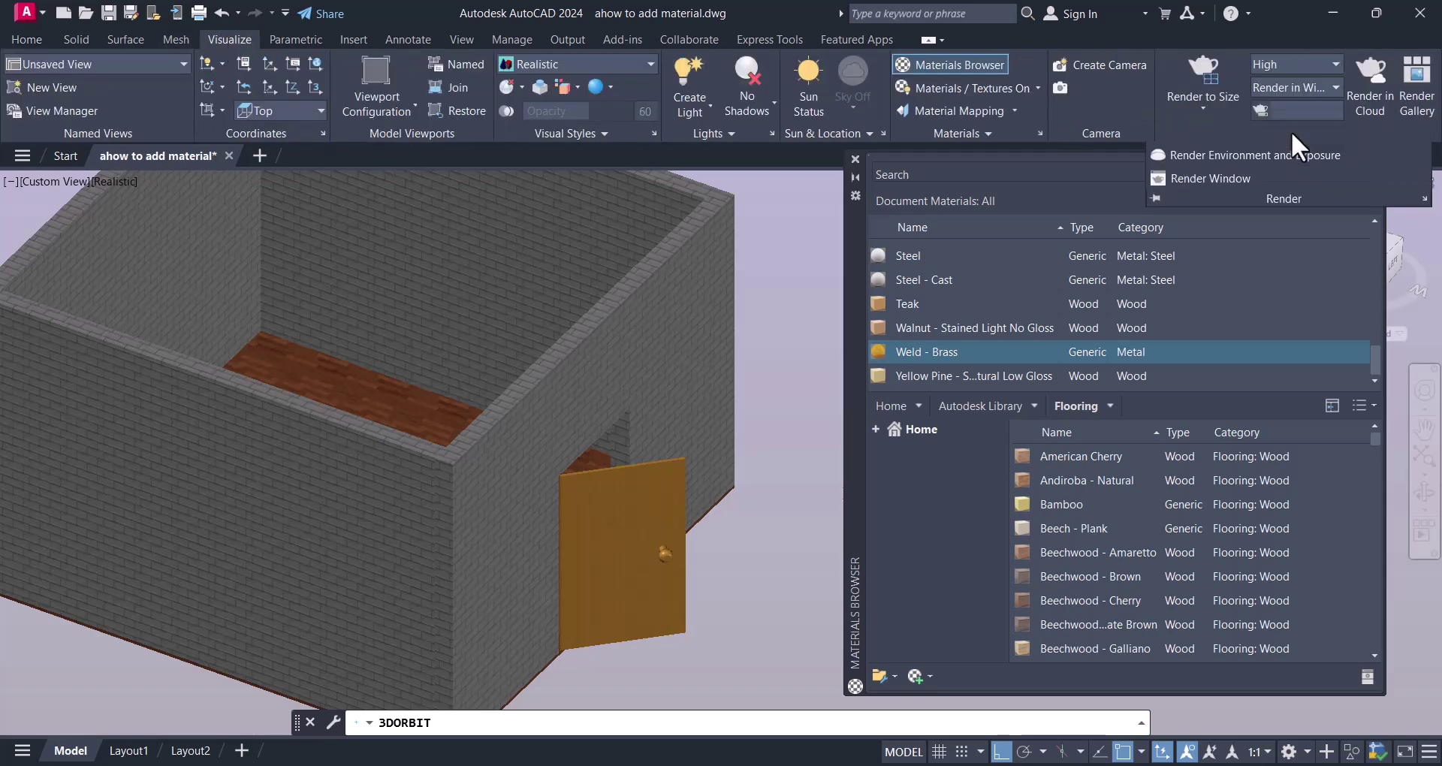
click(1227, 154)
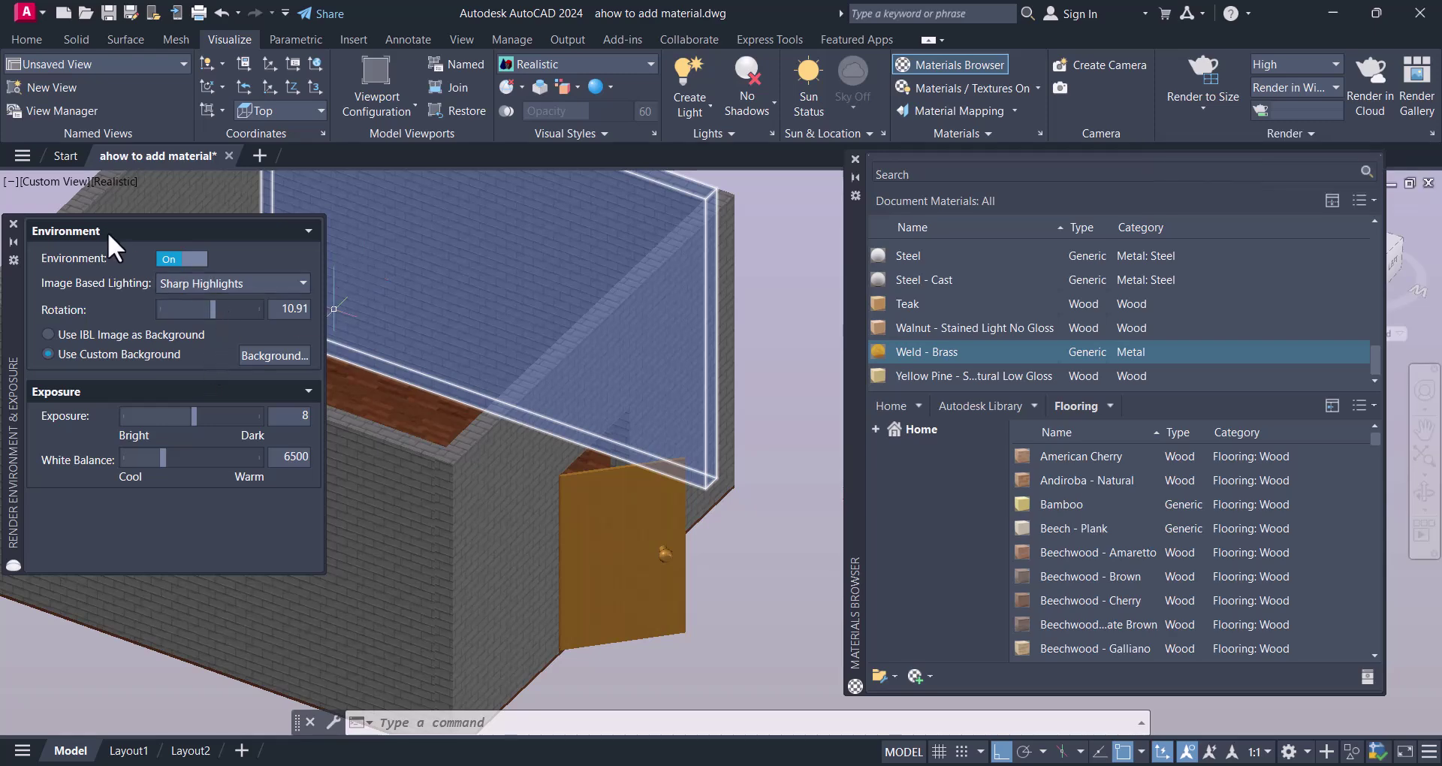
scroll(667, 551, down, 5)
scroll(667, 552, up, 5)
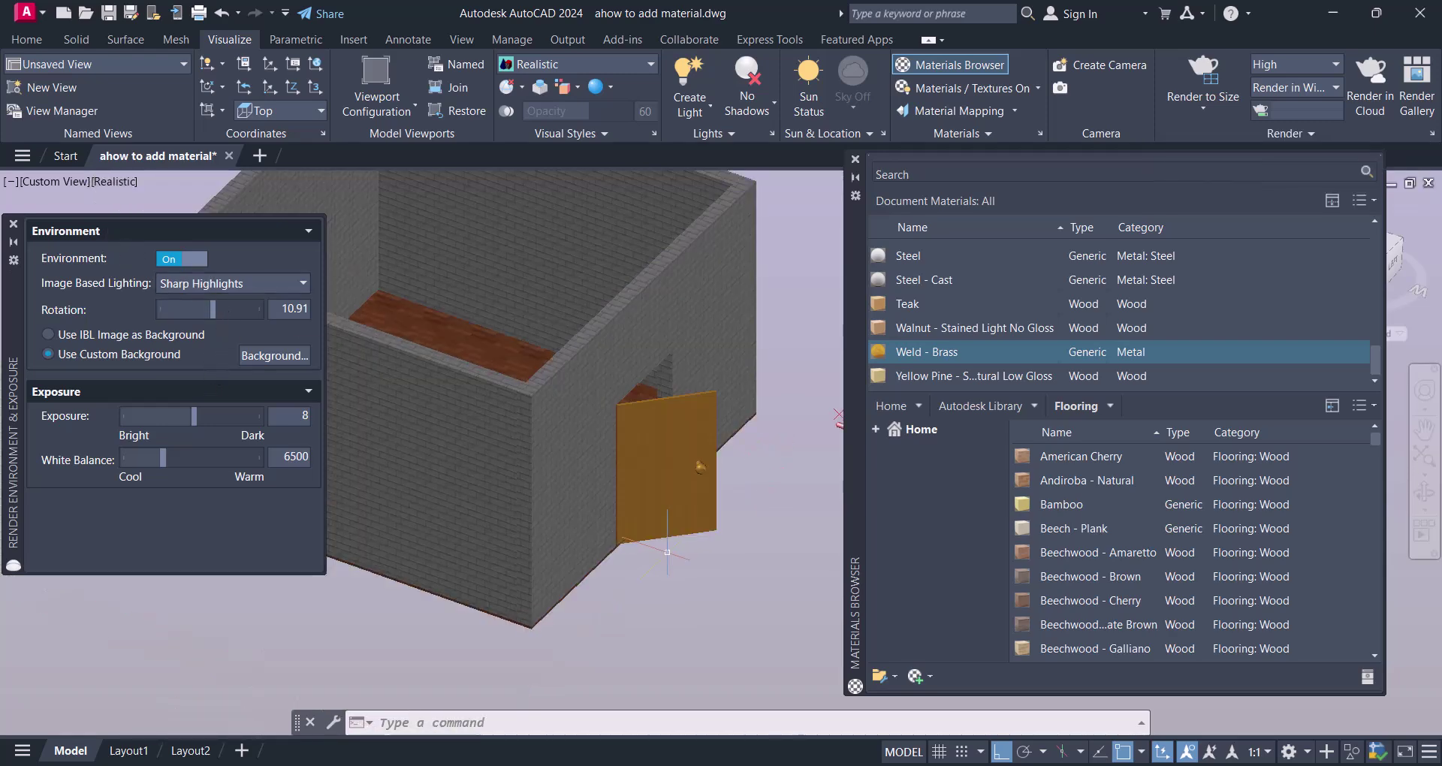
scroll(669, 550, down, 1)
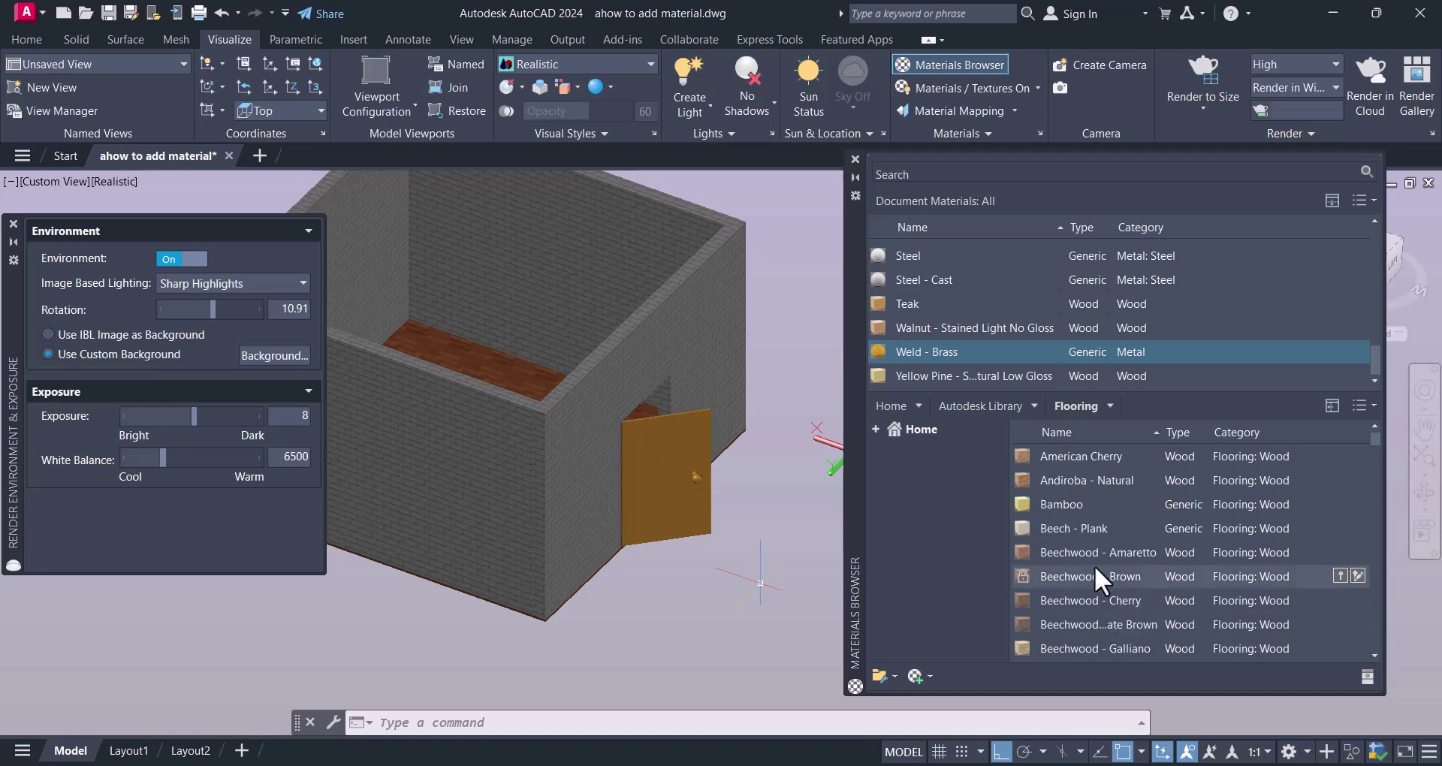
Step: Apply Beechwood - Amaretto to the front and inner back walls, and Beechwood - Brown to the inner left wall
drag(1083, 550, 502, 519)
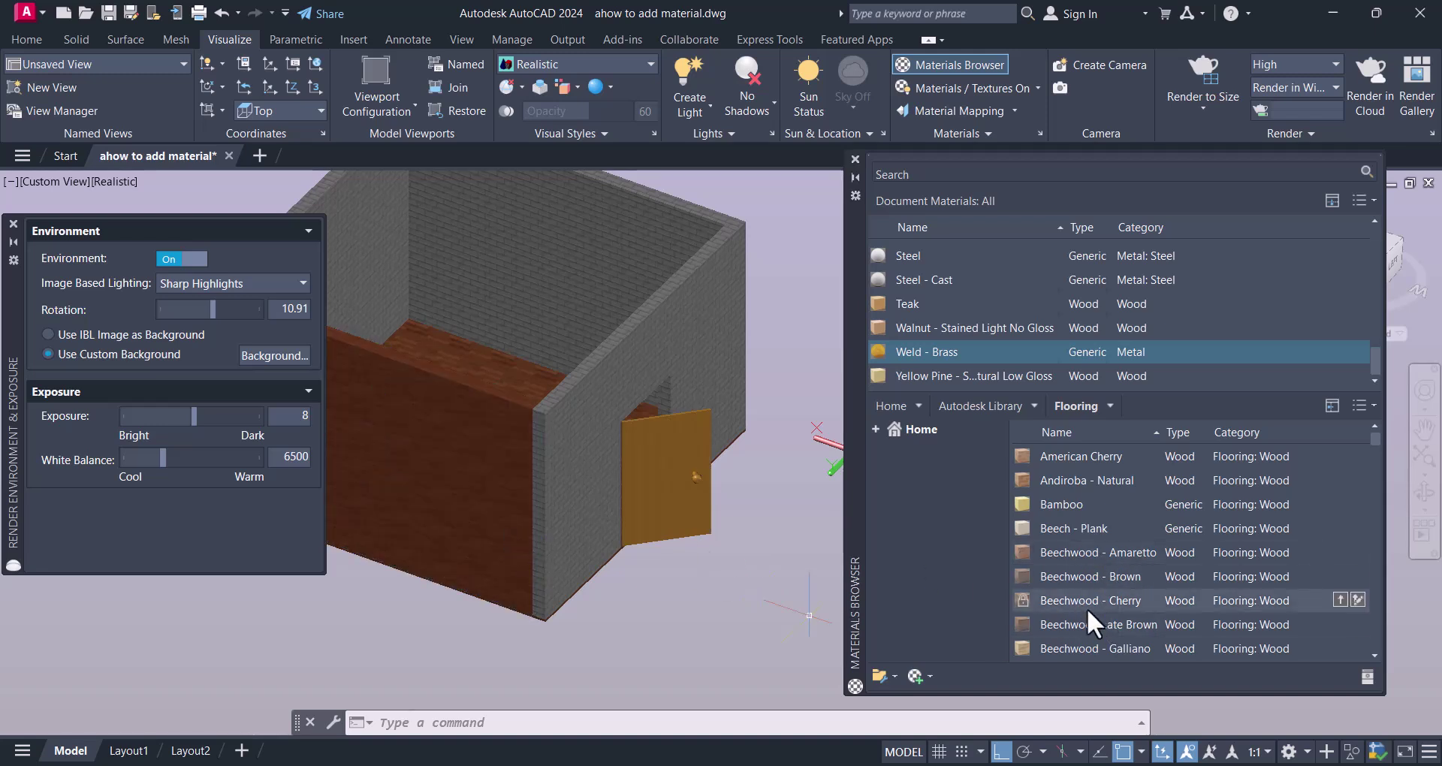
drag(1083, 604, 689, 332)
scroll(833, 601, down, 2)
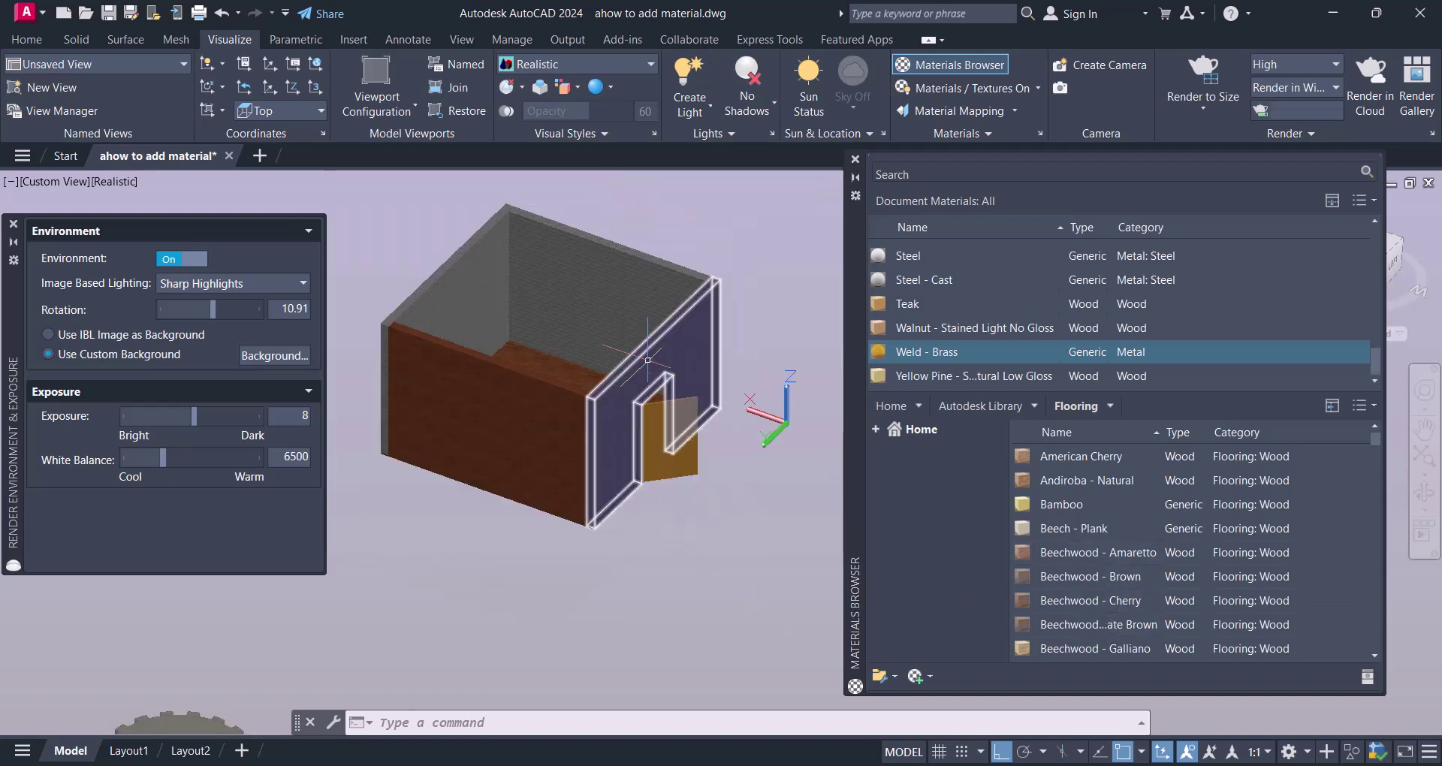
drag(1074, 550, 641, 398)
drag(1093, 578, 557, 449)
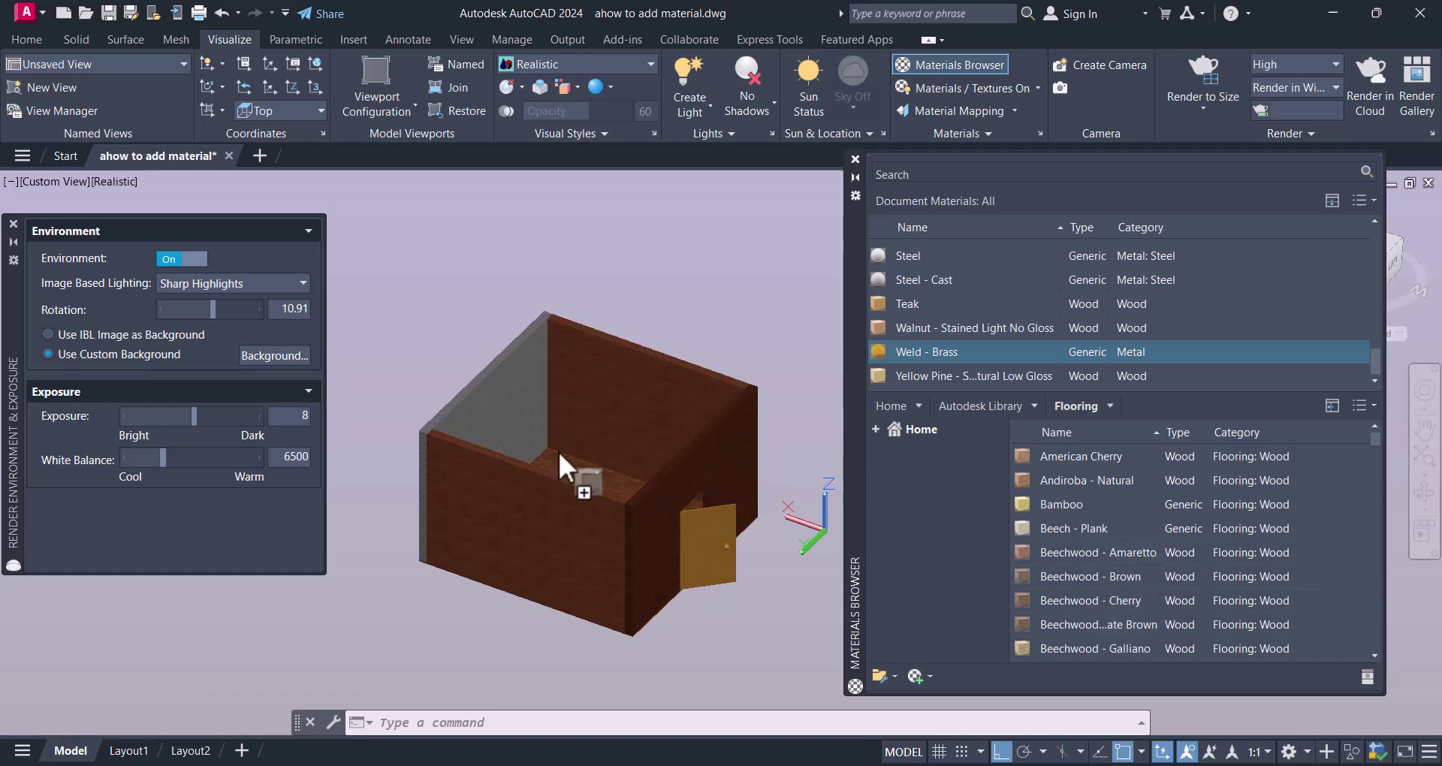
drag(479, 403, 477, 408)
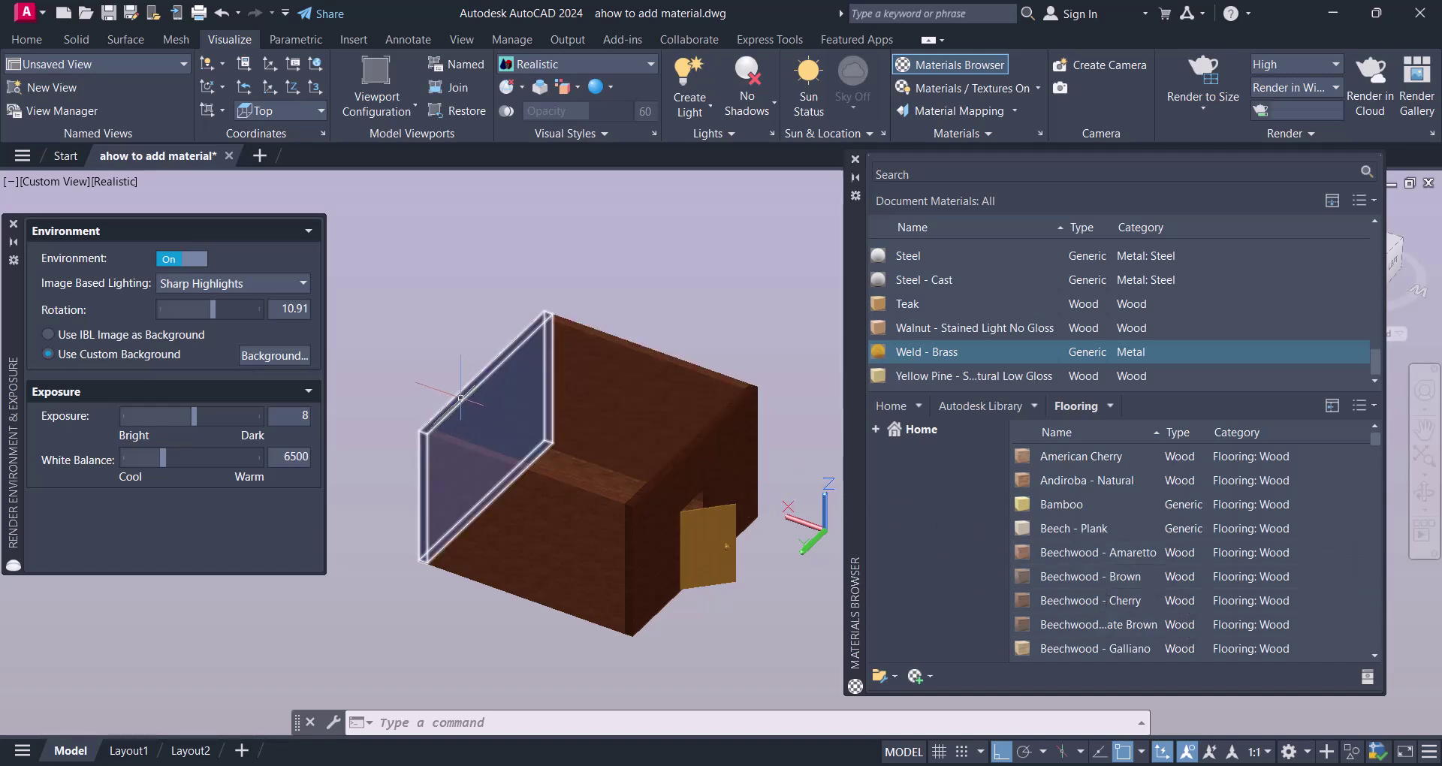